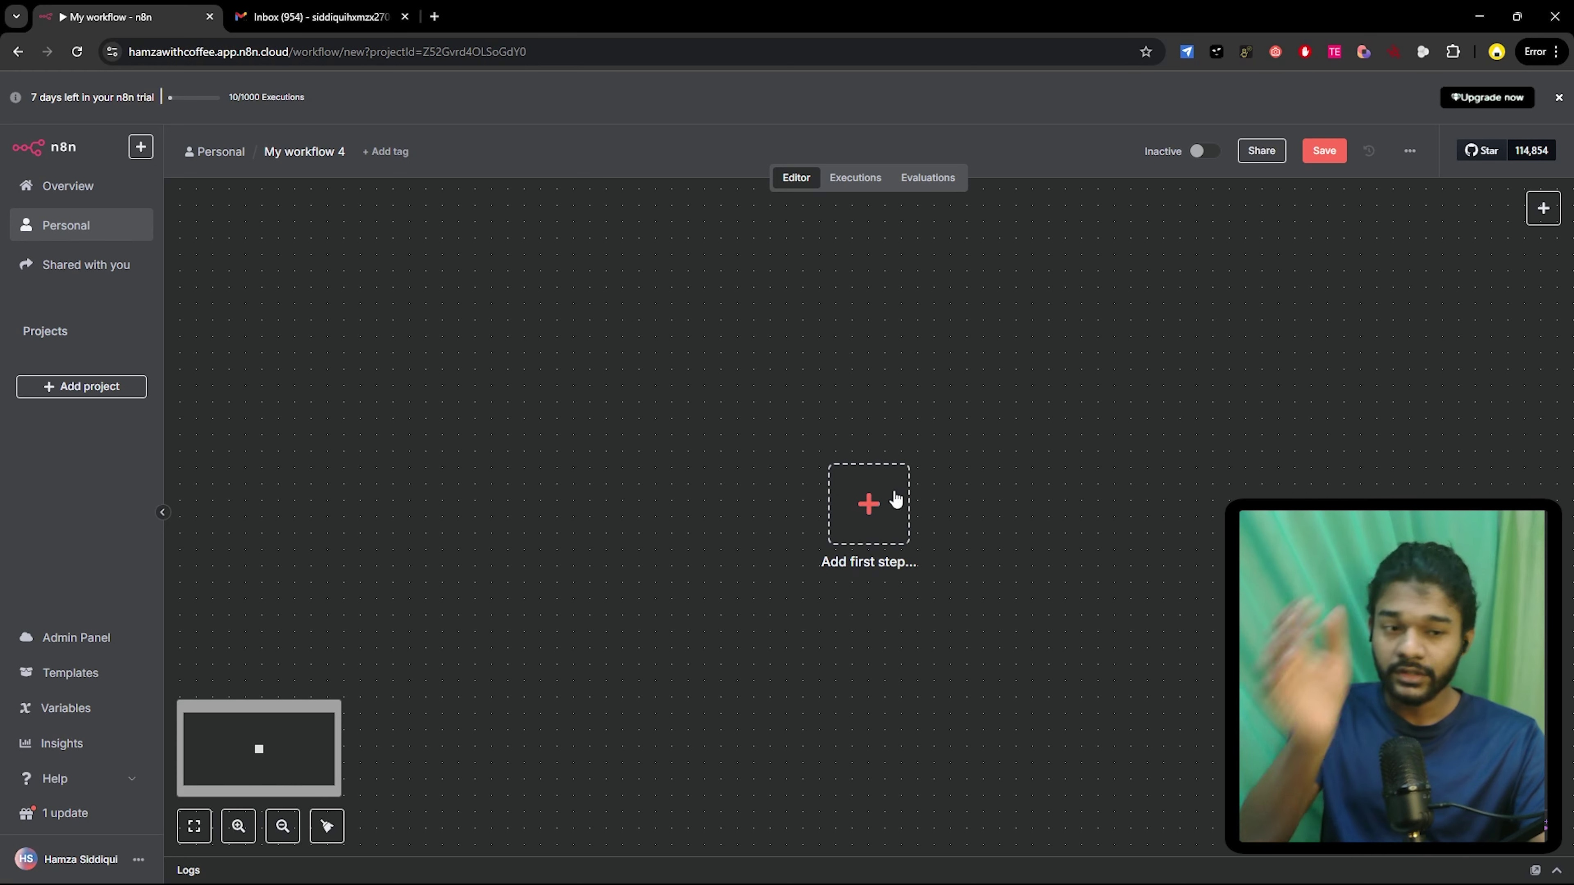
- Choose the On form submission trigger as the workflow's first step
{"action": "left_click", "coordinate": [879, 497]}
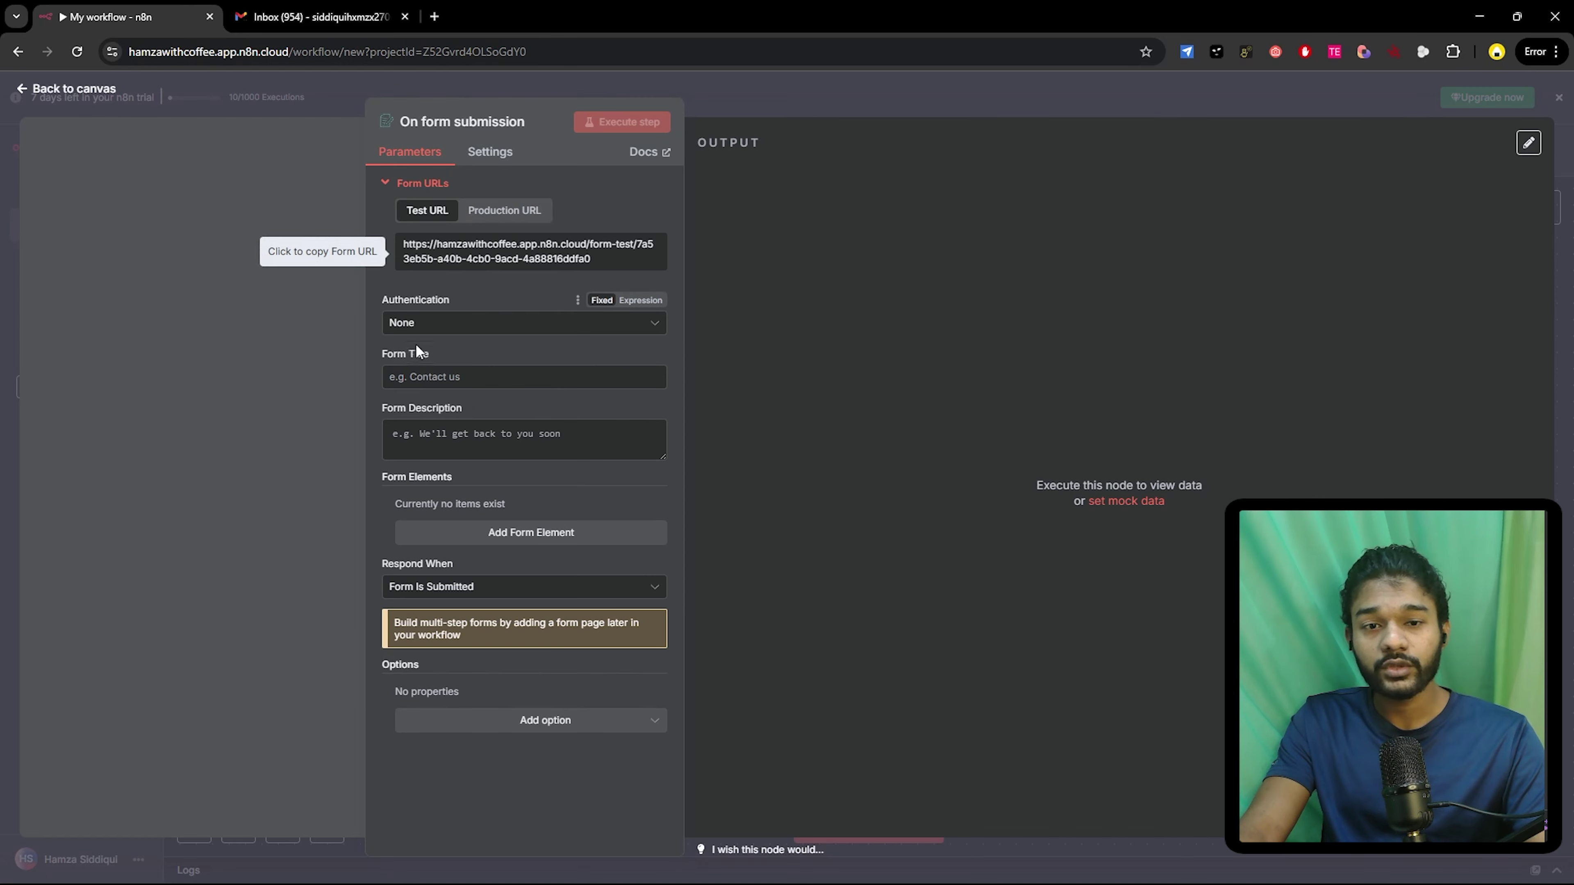
- Enter the form title 'Hire Me' and begin the description with 'fill ot if you wnat'
{"action": "left_click", "coordinate": [411, 383]}
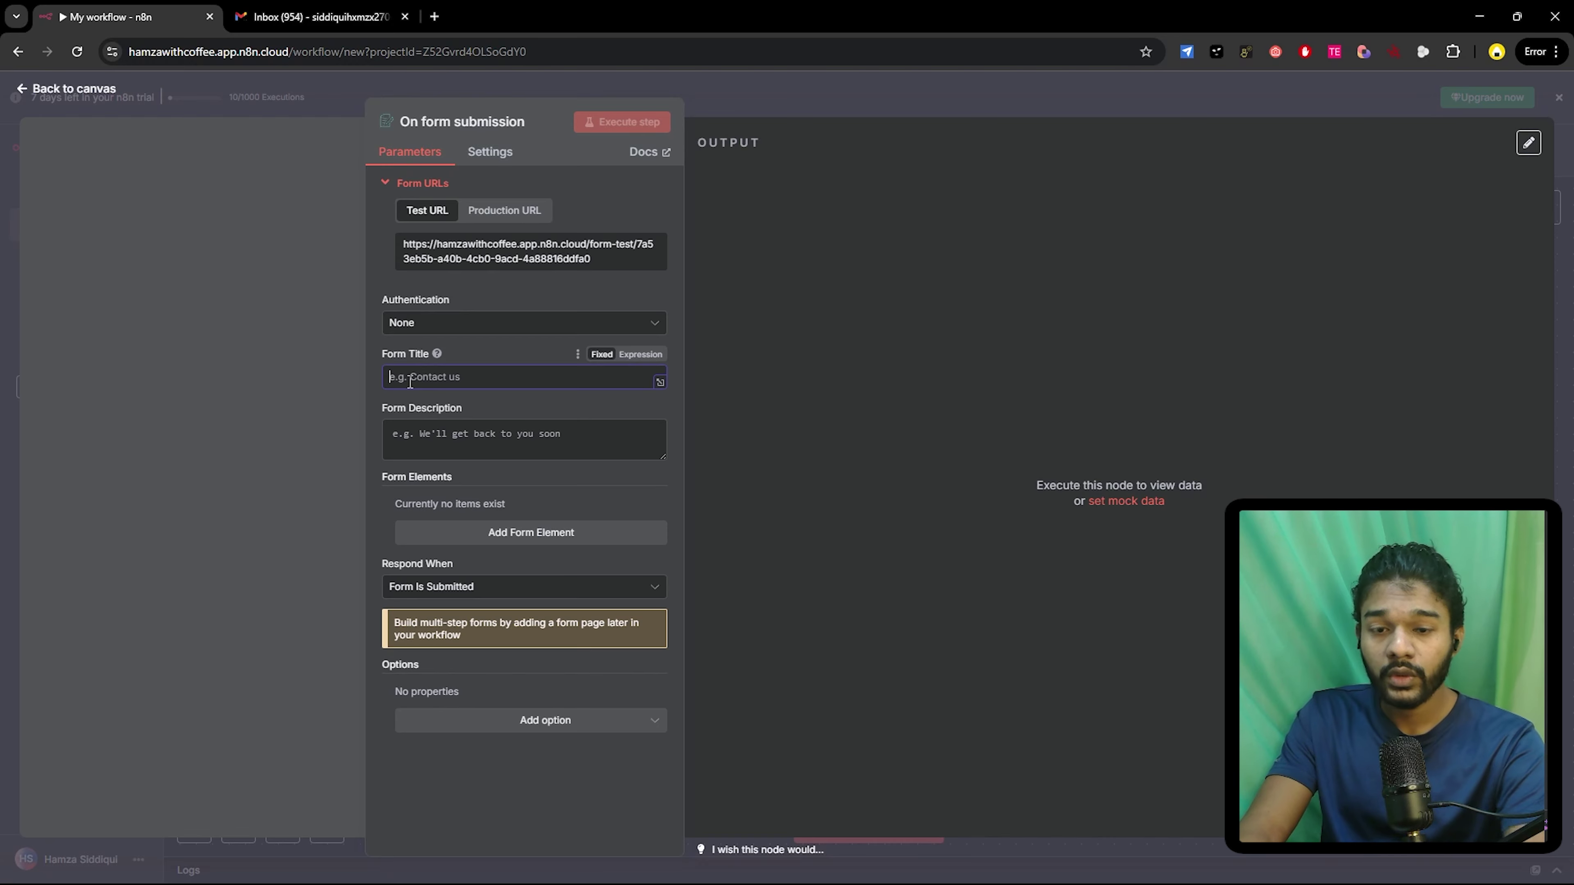
{"action": "type", "text": "Hire"}
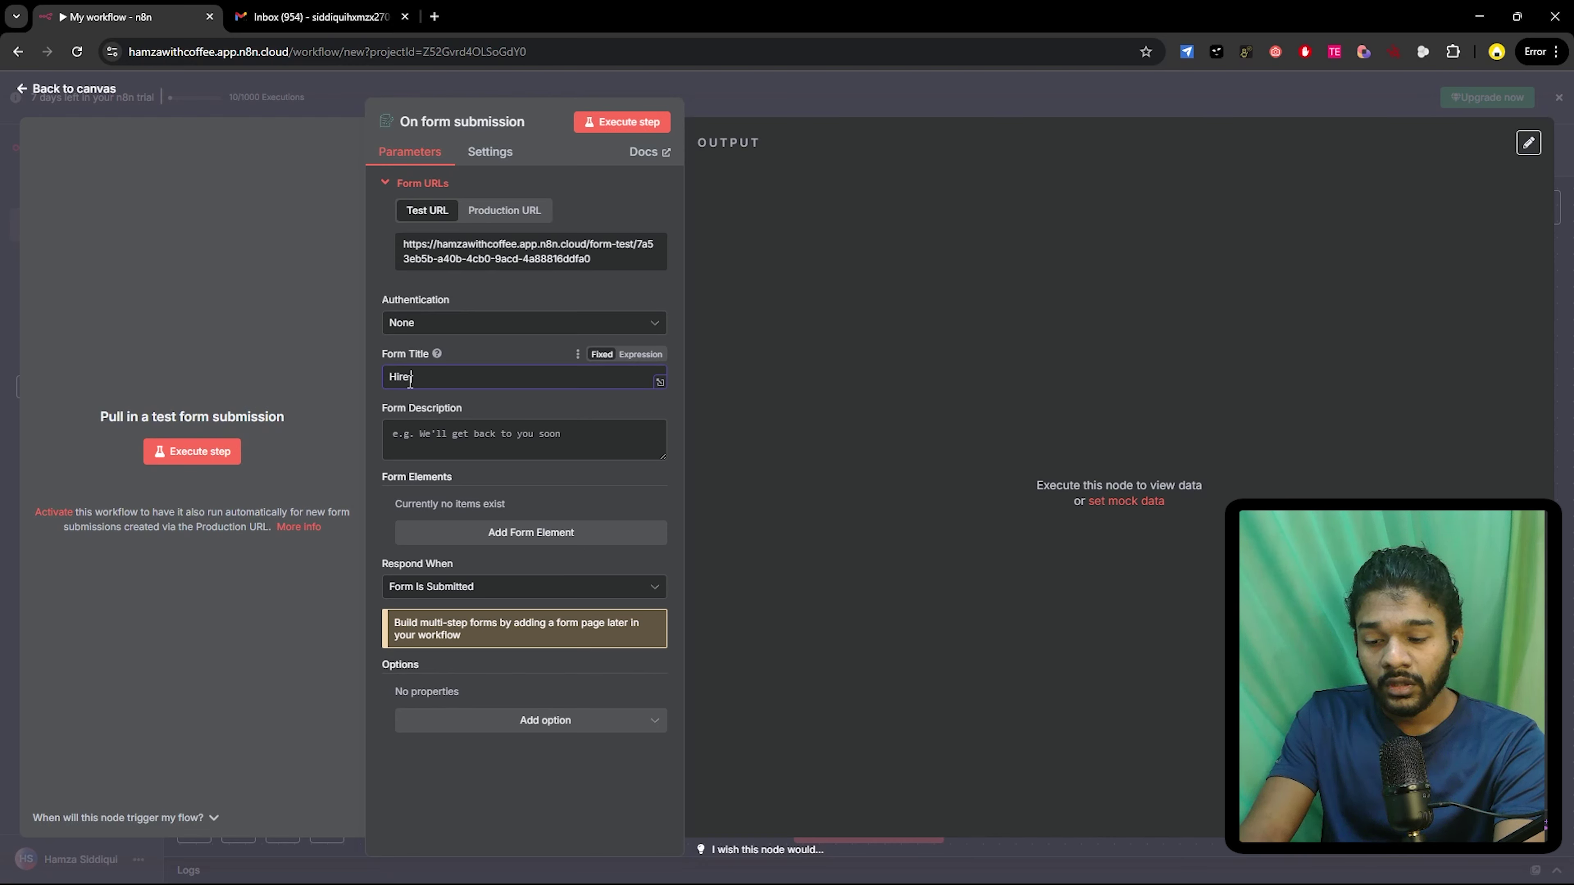
{"action": "type", "text": " Me"}
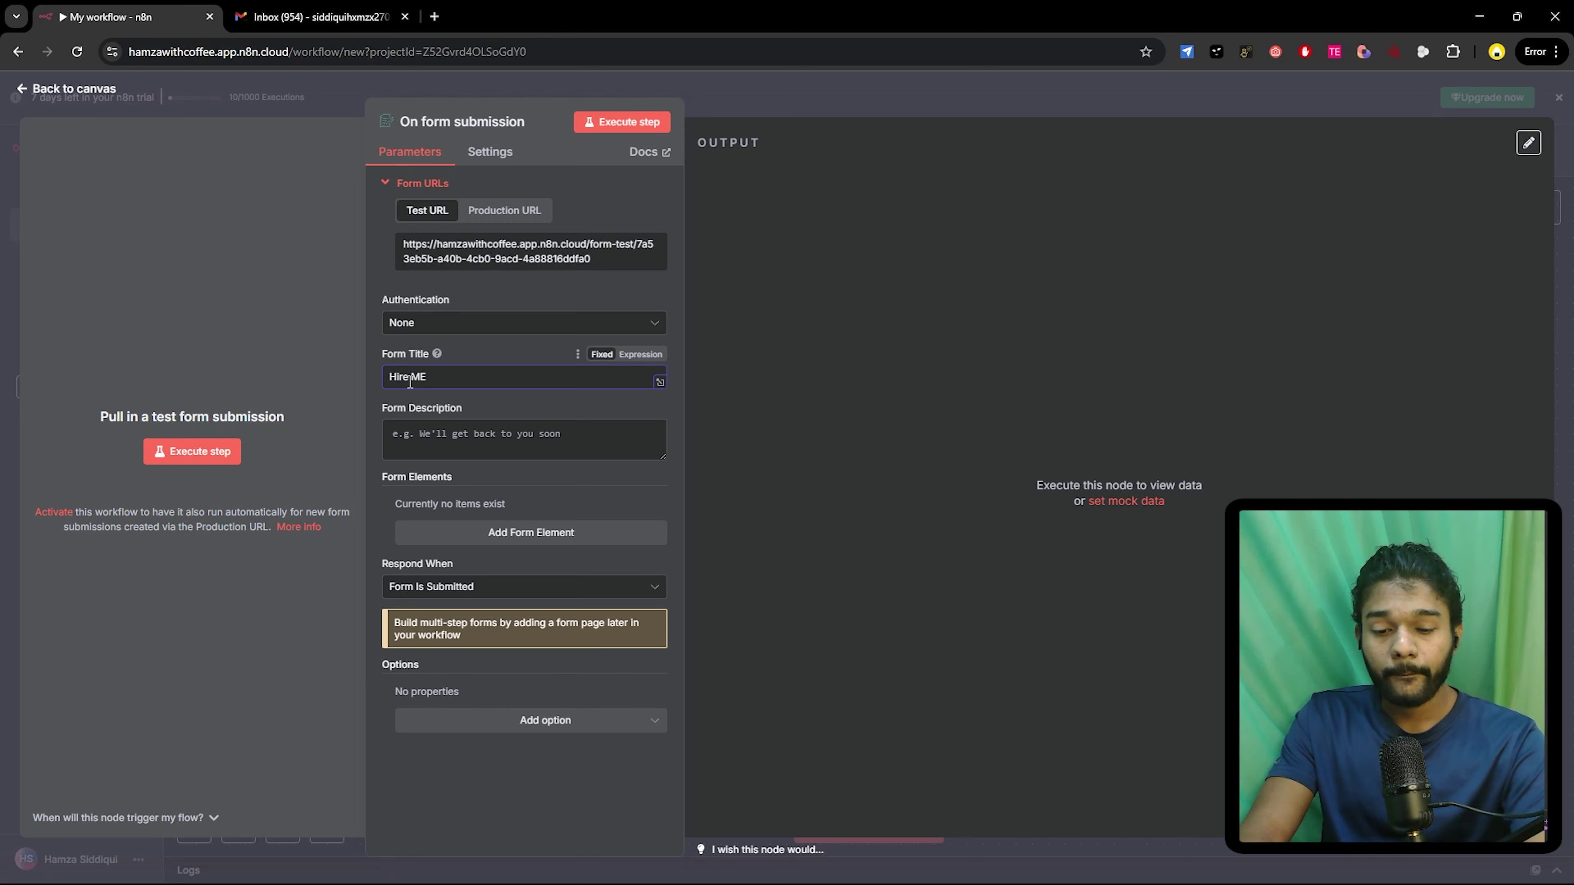
{"action": "left_click", "coordinate": [468, 447]}
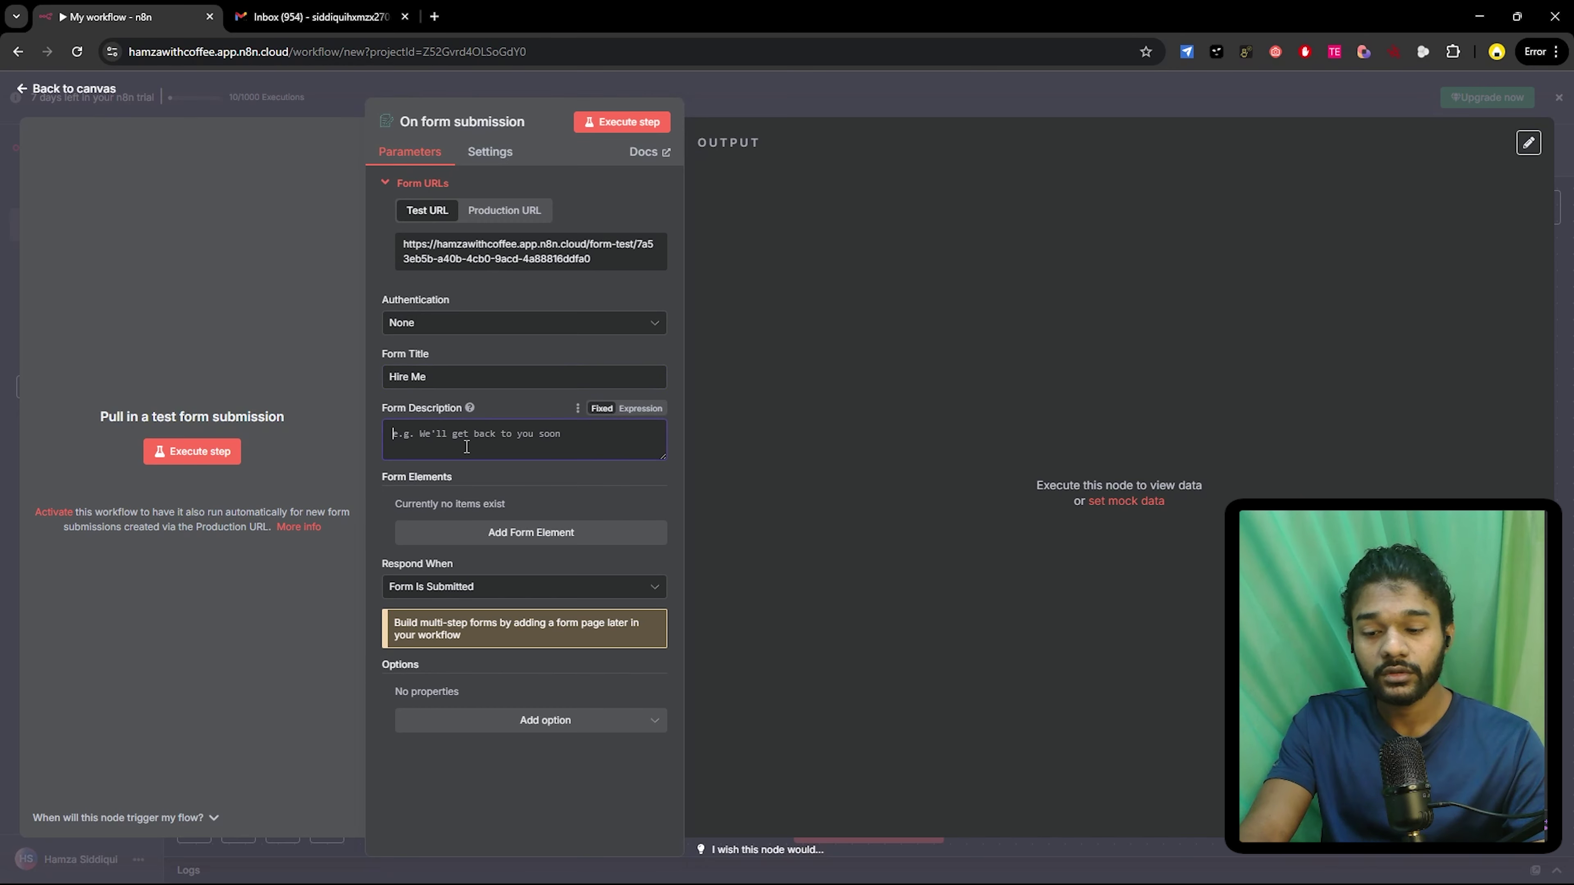
{"action": "type", "text": "fill o"}
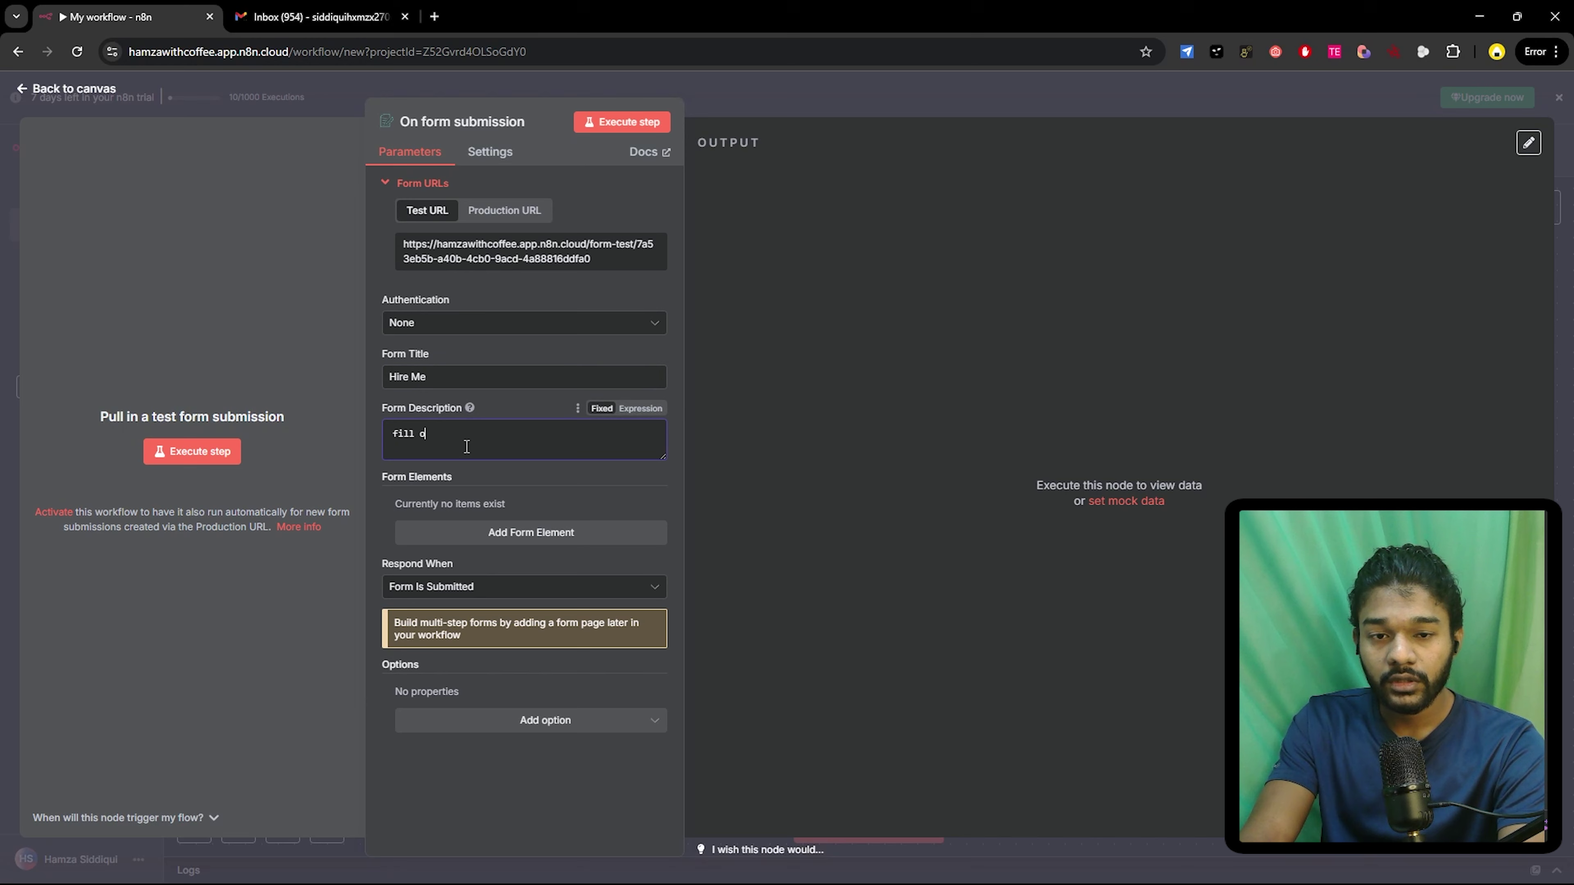
{"action": "key", "text": "BackSpace"}
{"action": "type", "text": "it if y"}
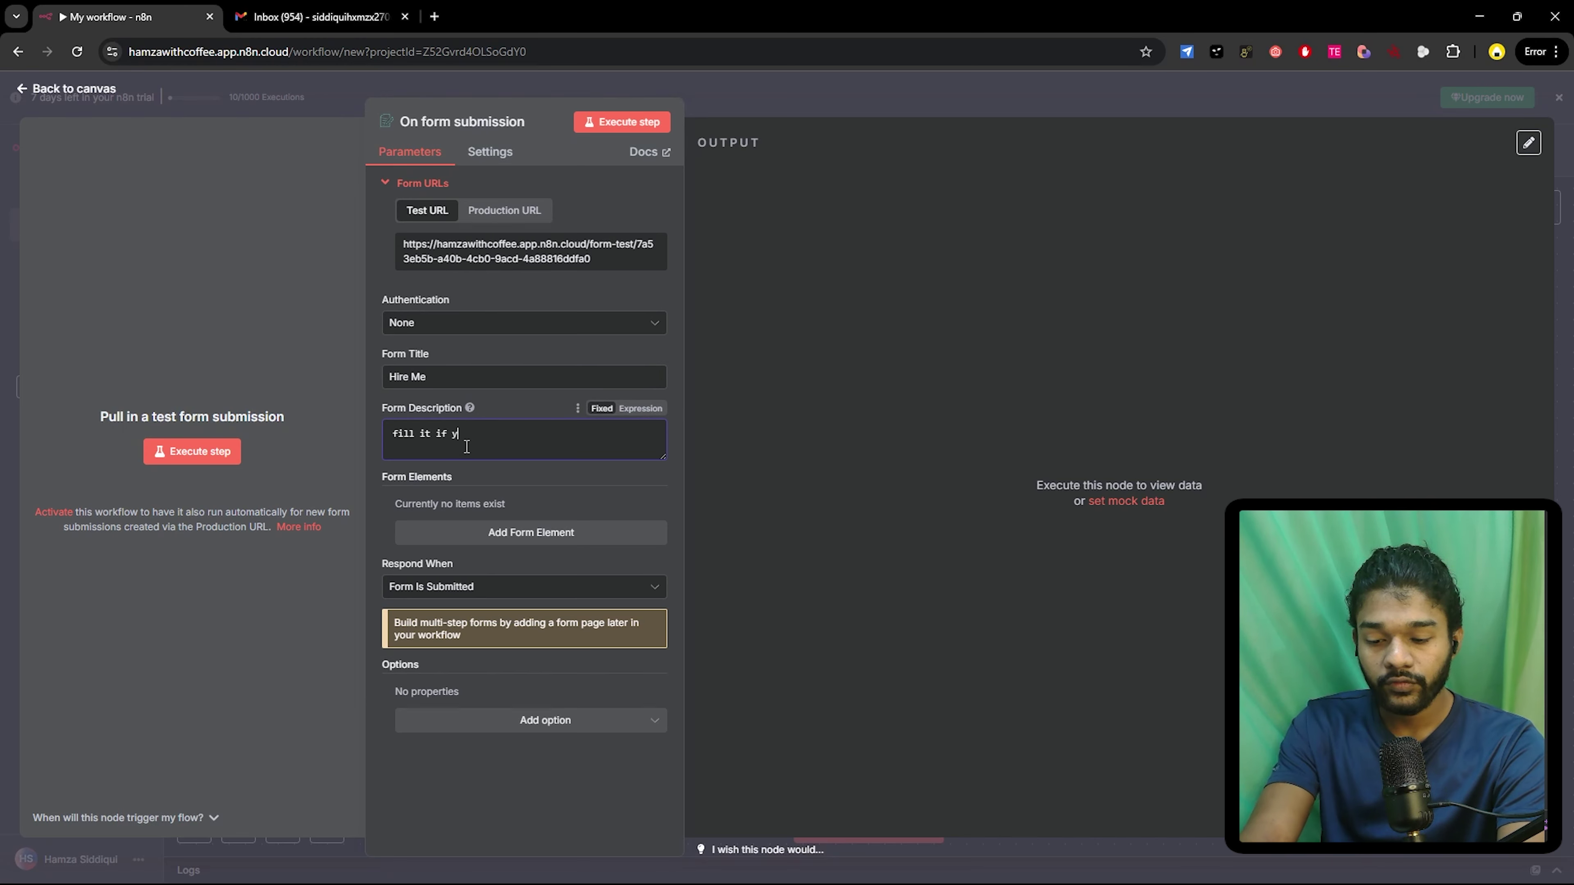
{"action": "type", "text": "ou wnat"}
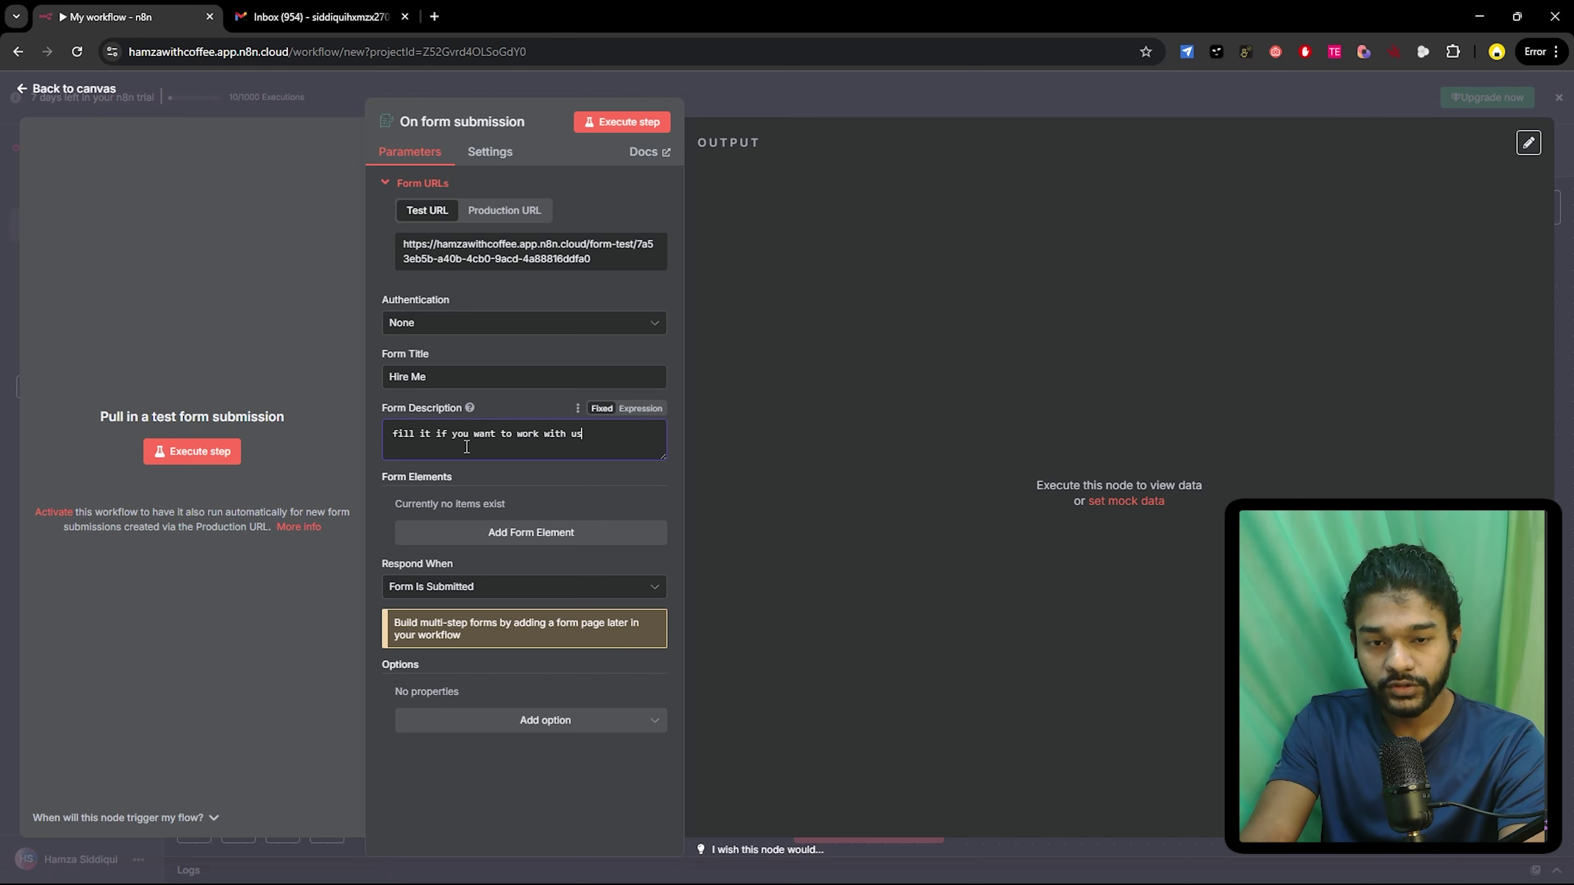
- Add a first form field named Name and keep its element type as Text
{"action": "left_click", "coordinate": [480, 538]}
{"action": "scroll", "coordinate": [471, 471], "scroll_direction": "down", "scroll_amount": 2}
{"action": "left_click", "coordinate": [438, 407]}
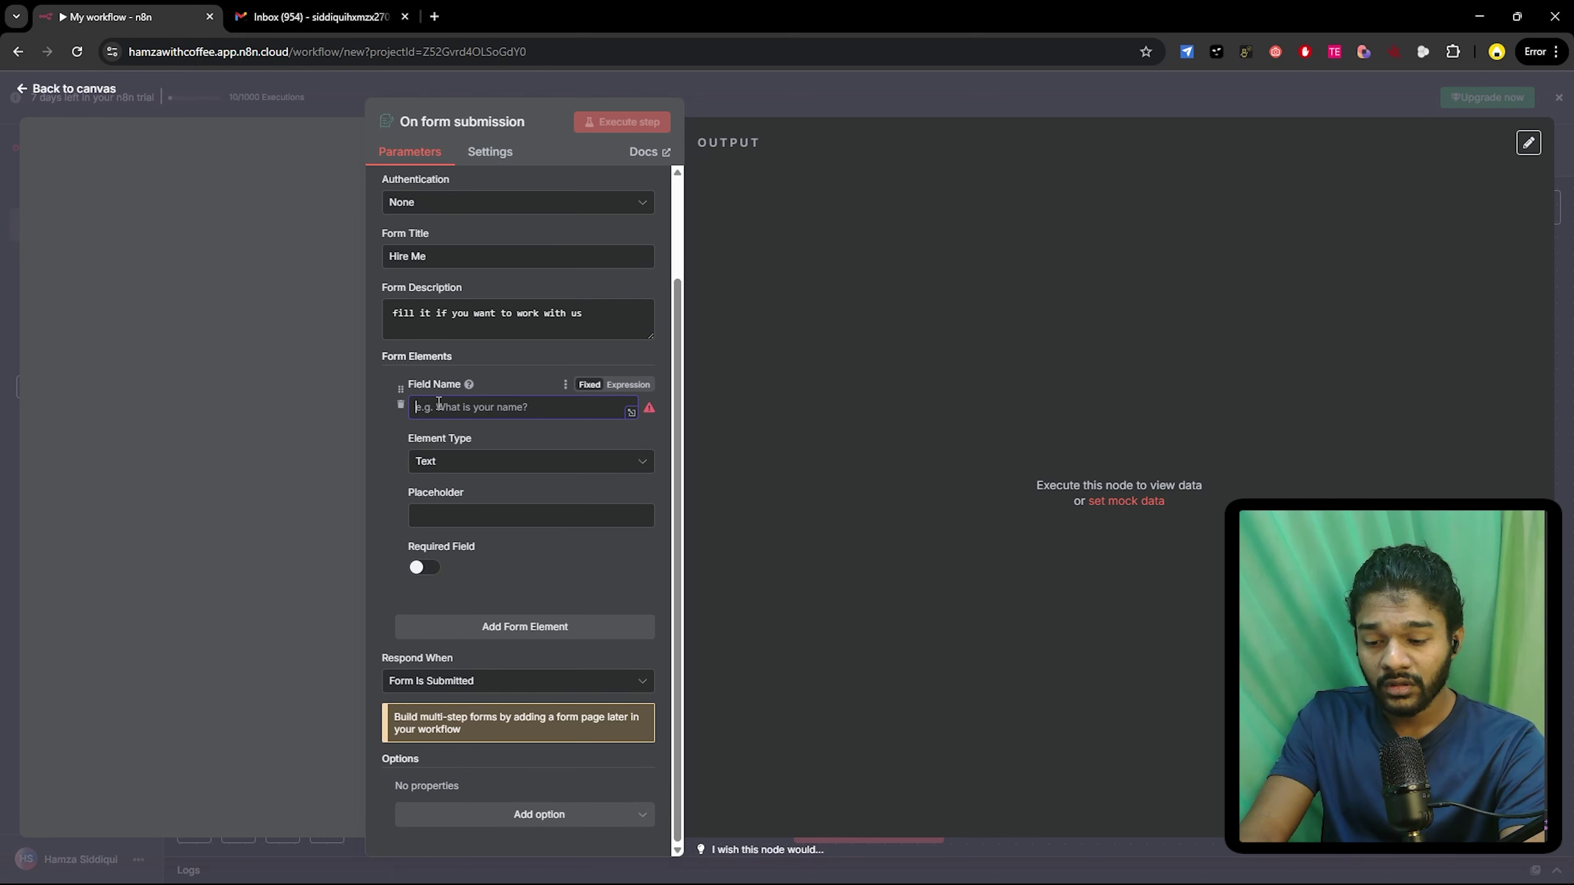
{"action": "type", "text": "Na"}
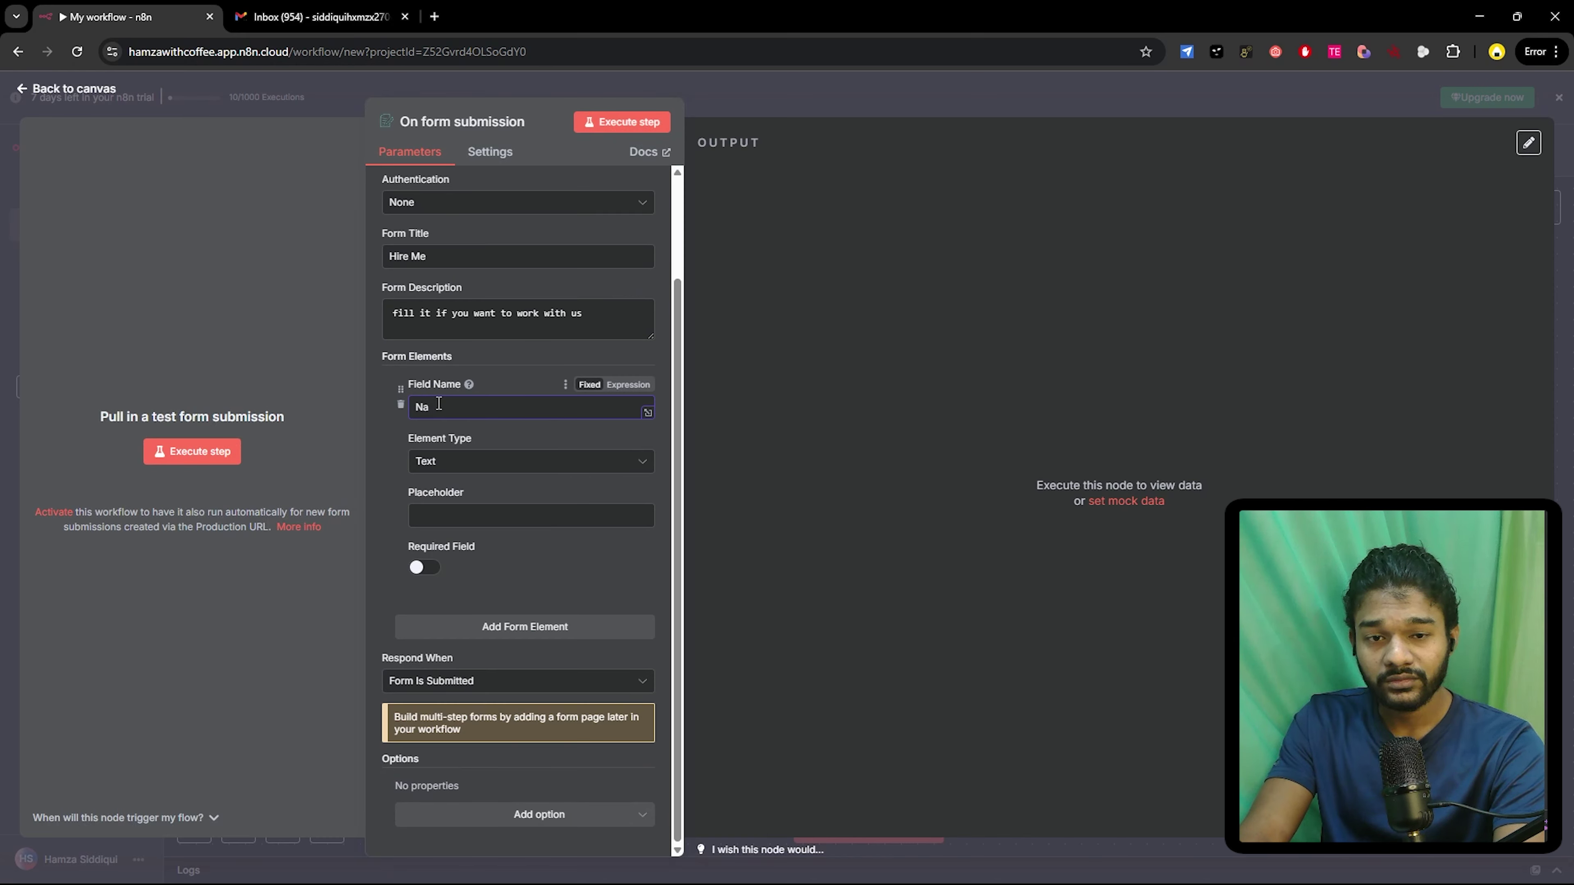
{"action": "type", "text": "kme"}
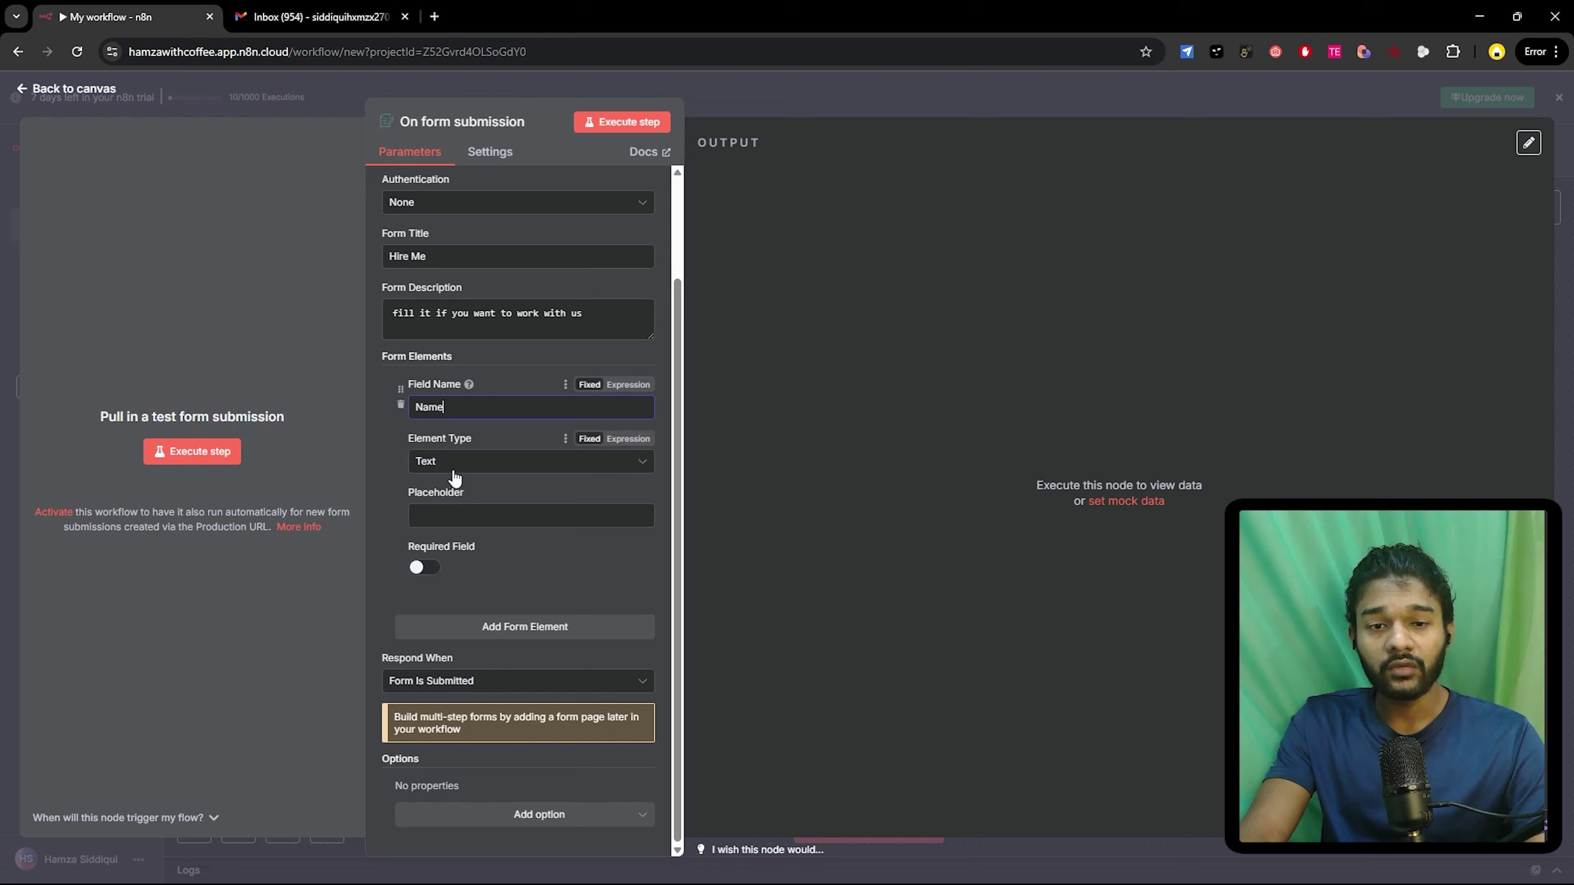
{"action": "left_click", "coordinate": [454, 471]}
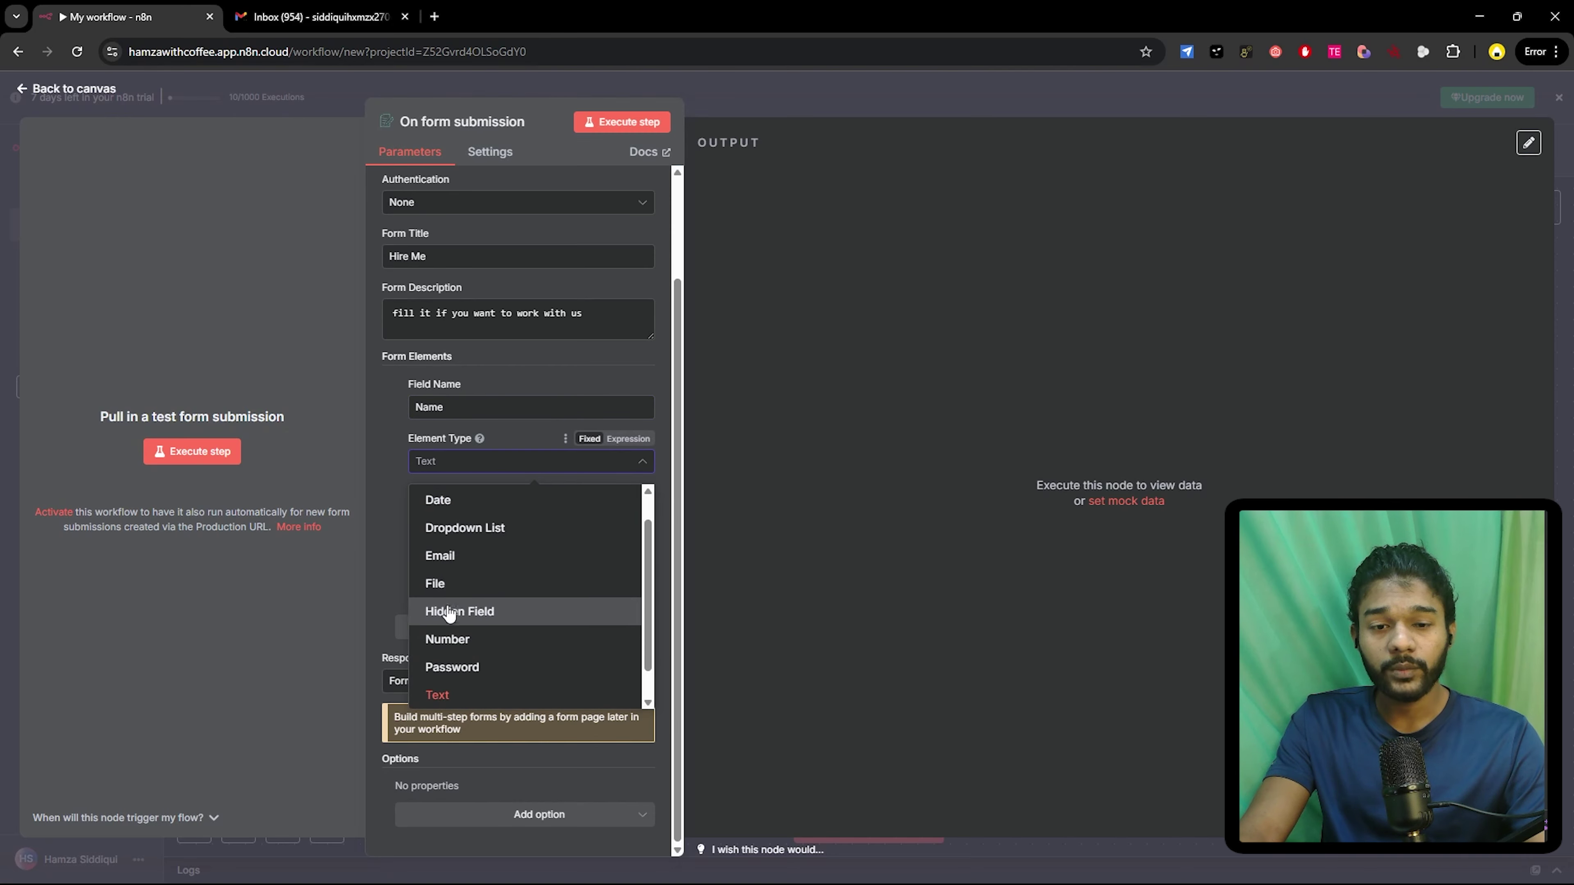
{"action": "left_click", "coordinate": [443, 693]}
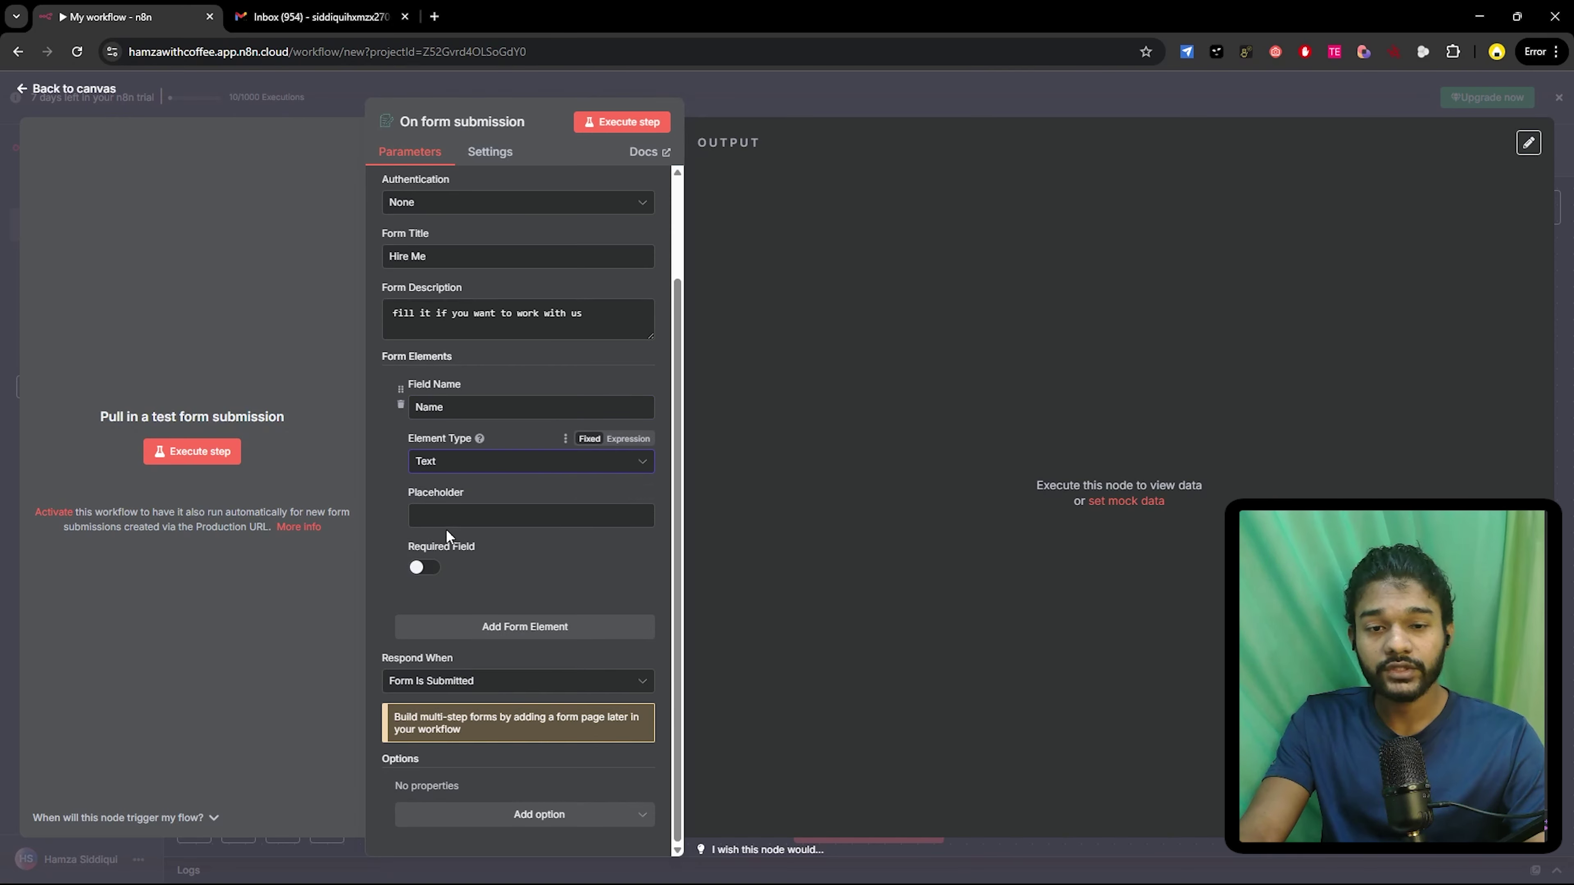
- Give the Name field a sample-name placeholder and make it required
{"action": "left_click", "coordinate": [432, 518]}
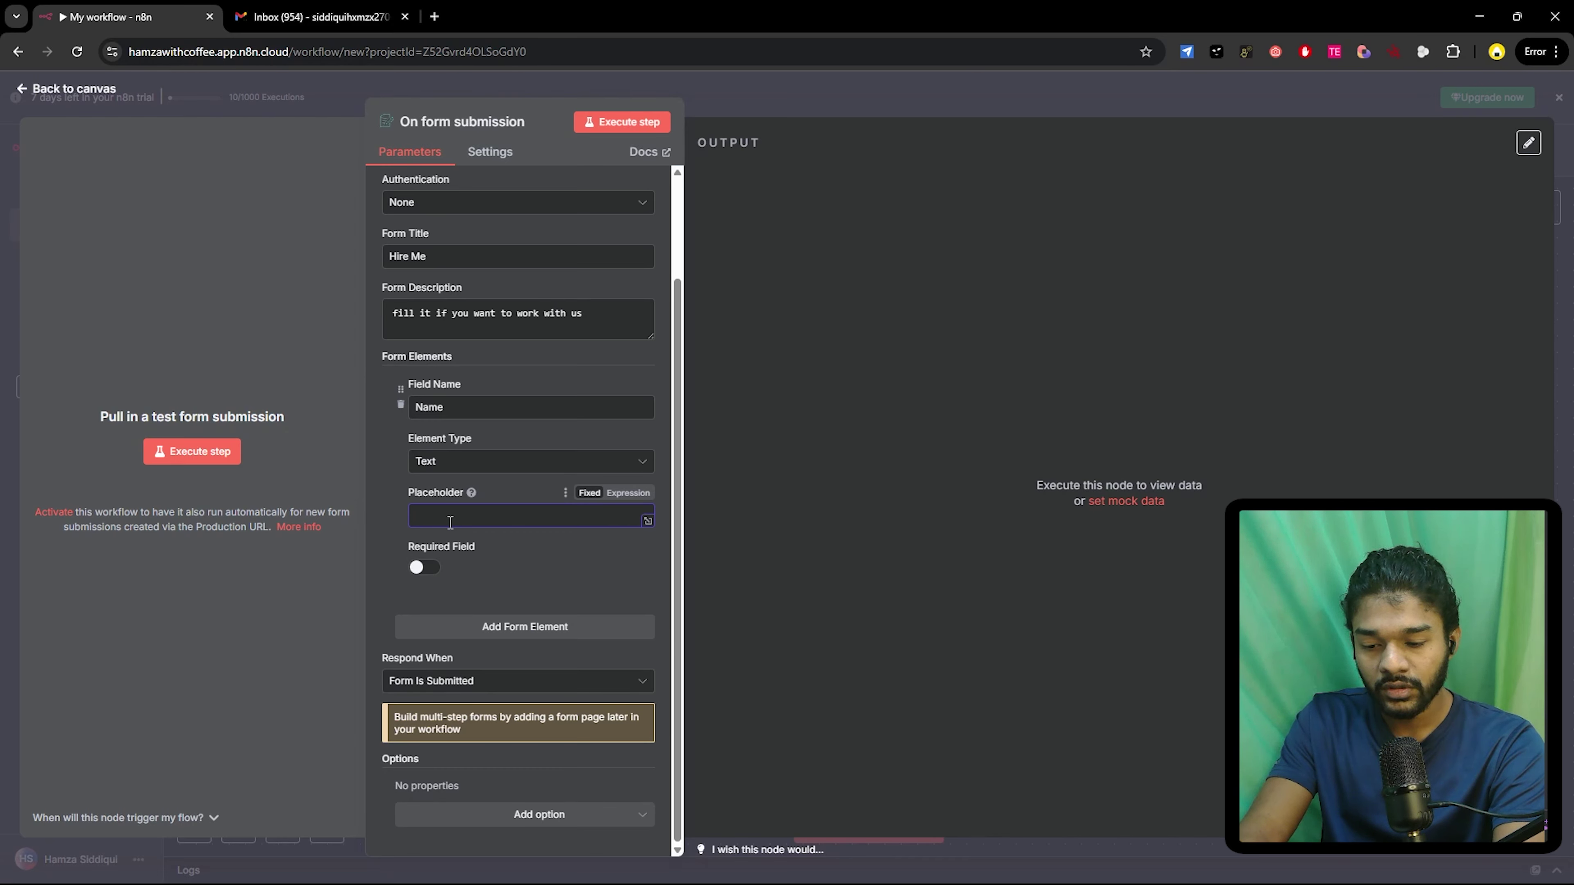
{"action": "type", "text": "on"}
{"action": "right_click", "coordinate": [453, 538]}
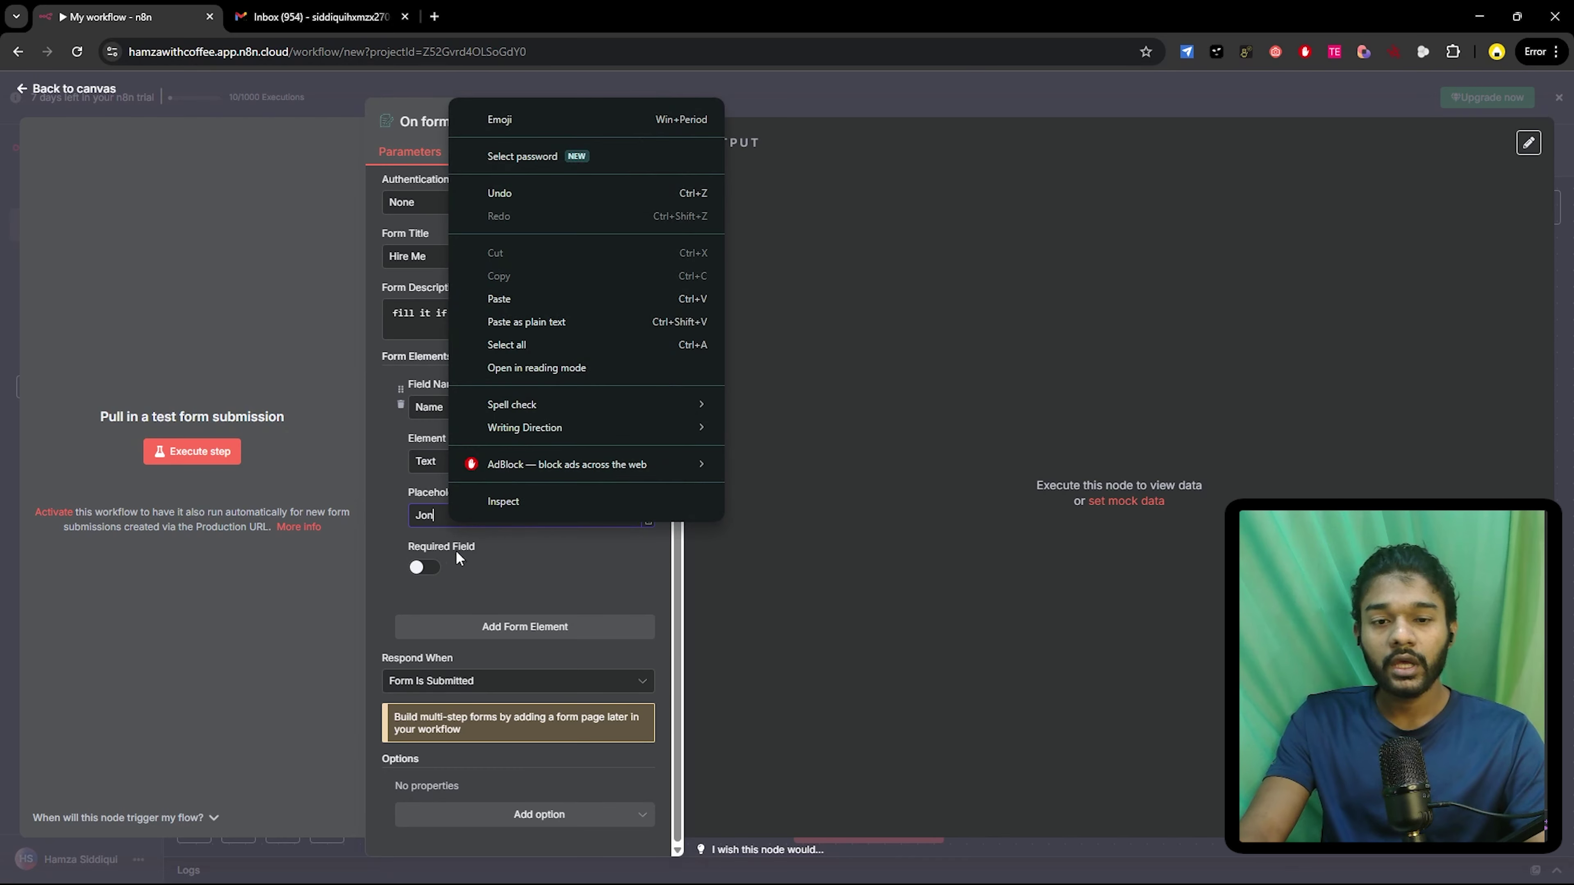
{"action": "key", "text": "Escape"}
{"action": "left_click", "coordinate": [484, 564]}
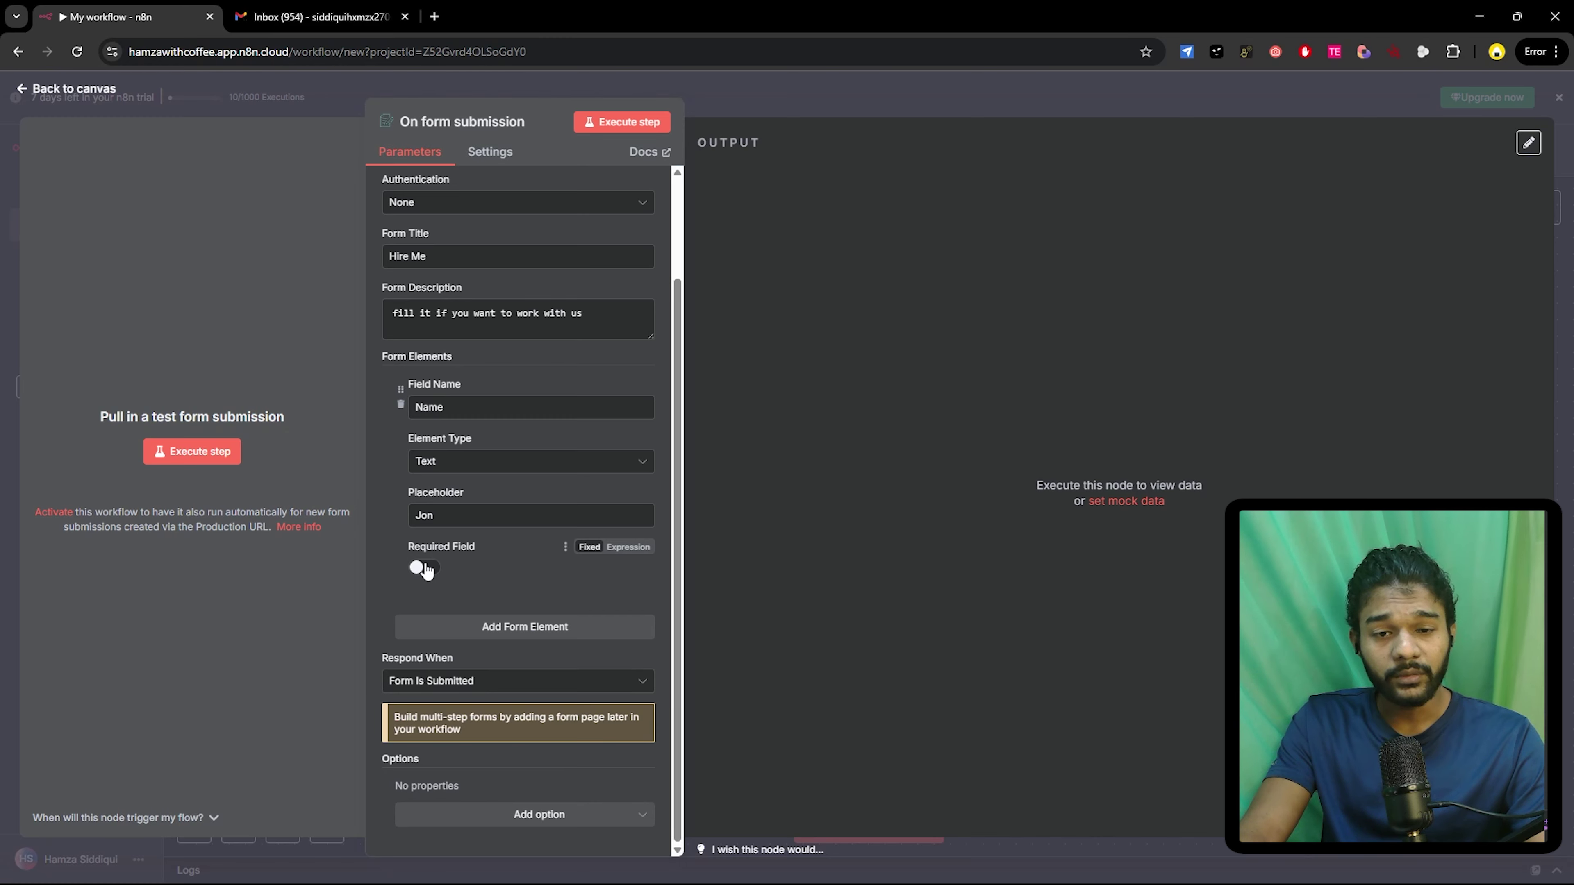
{"action": "left_click", "coordinate": [425, 568]}
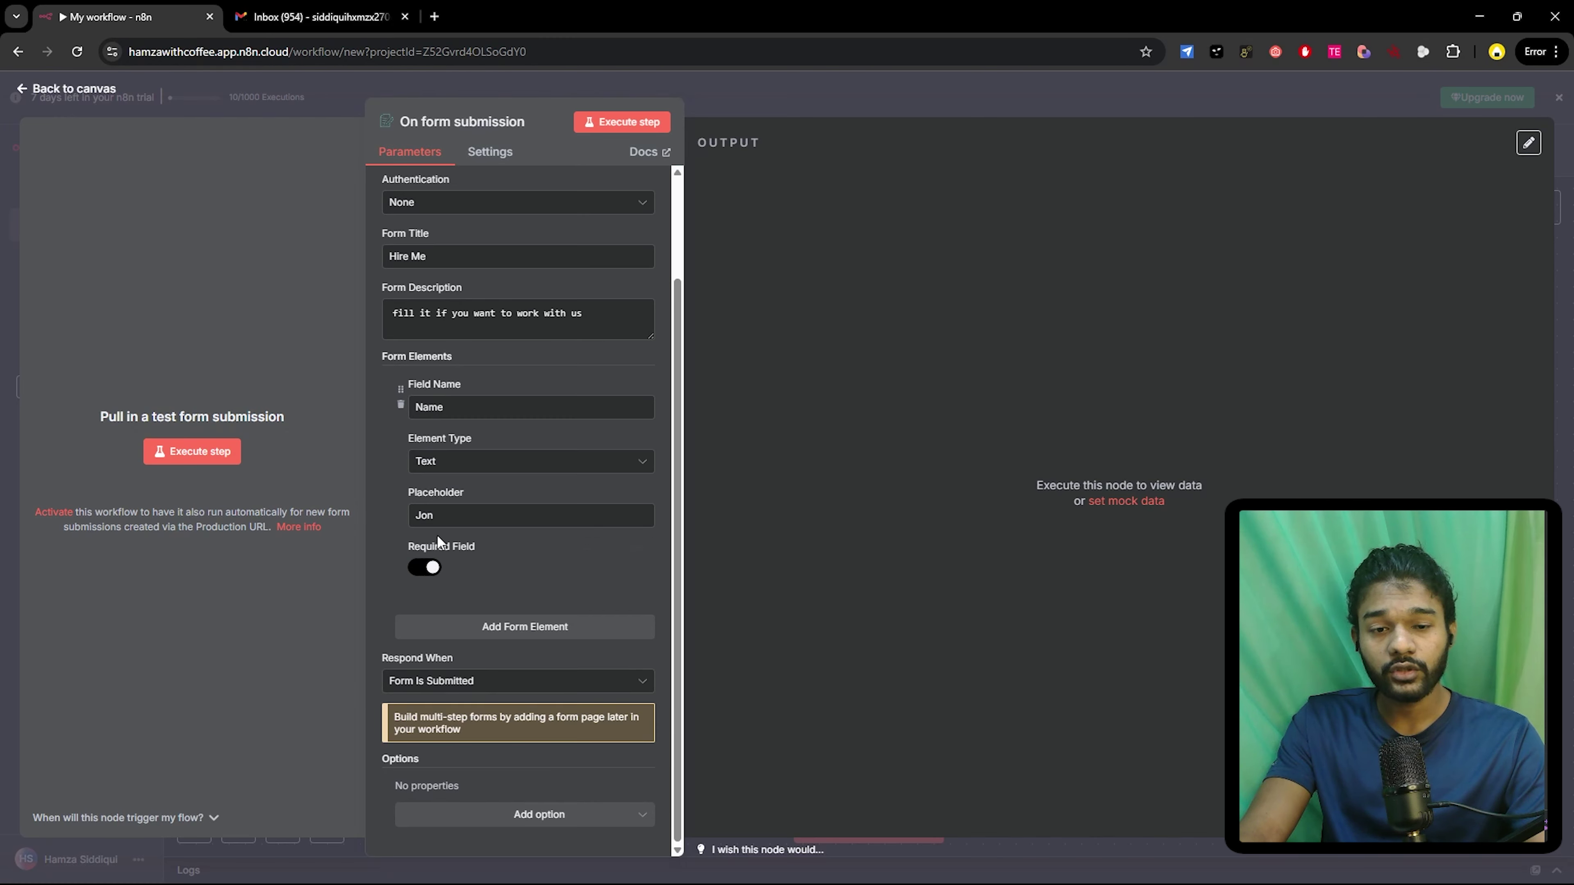
{"action": "left_click", "coordinate": [419, 627]}
- Rename the second field from 'Phone No' to 'Email', set its type to Email, and add a sample address placeholder
{"action": "scroll", "coordinate": [404, 535], "scroll_direction": "down", "scroll_amount": 4}
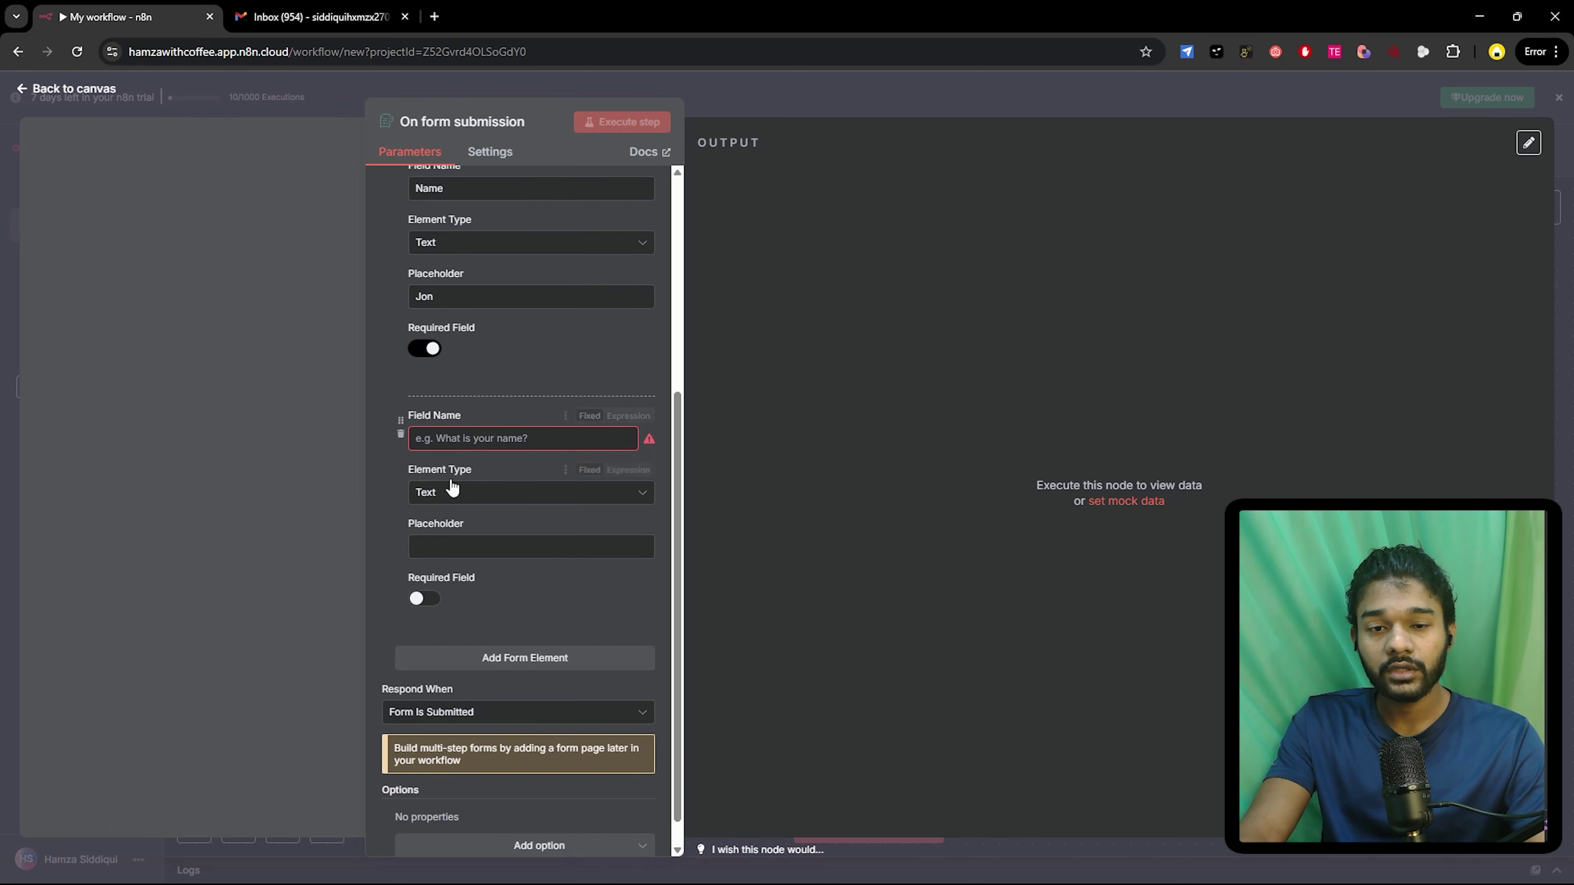
{"action": "left_click", "coordinate": [441, 432]}
{"action": "type", "text": "P"}
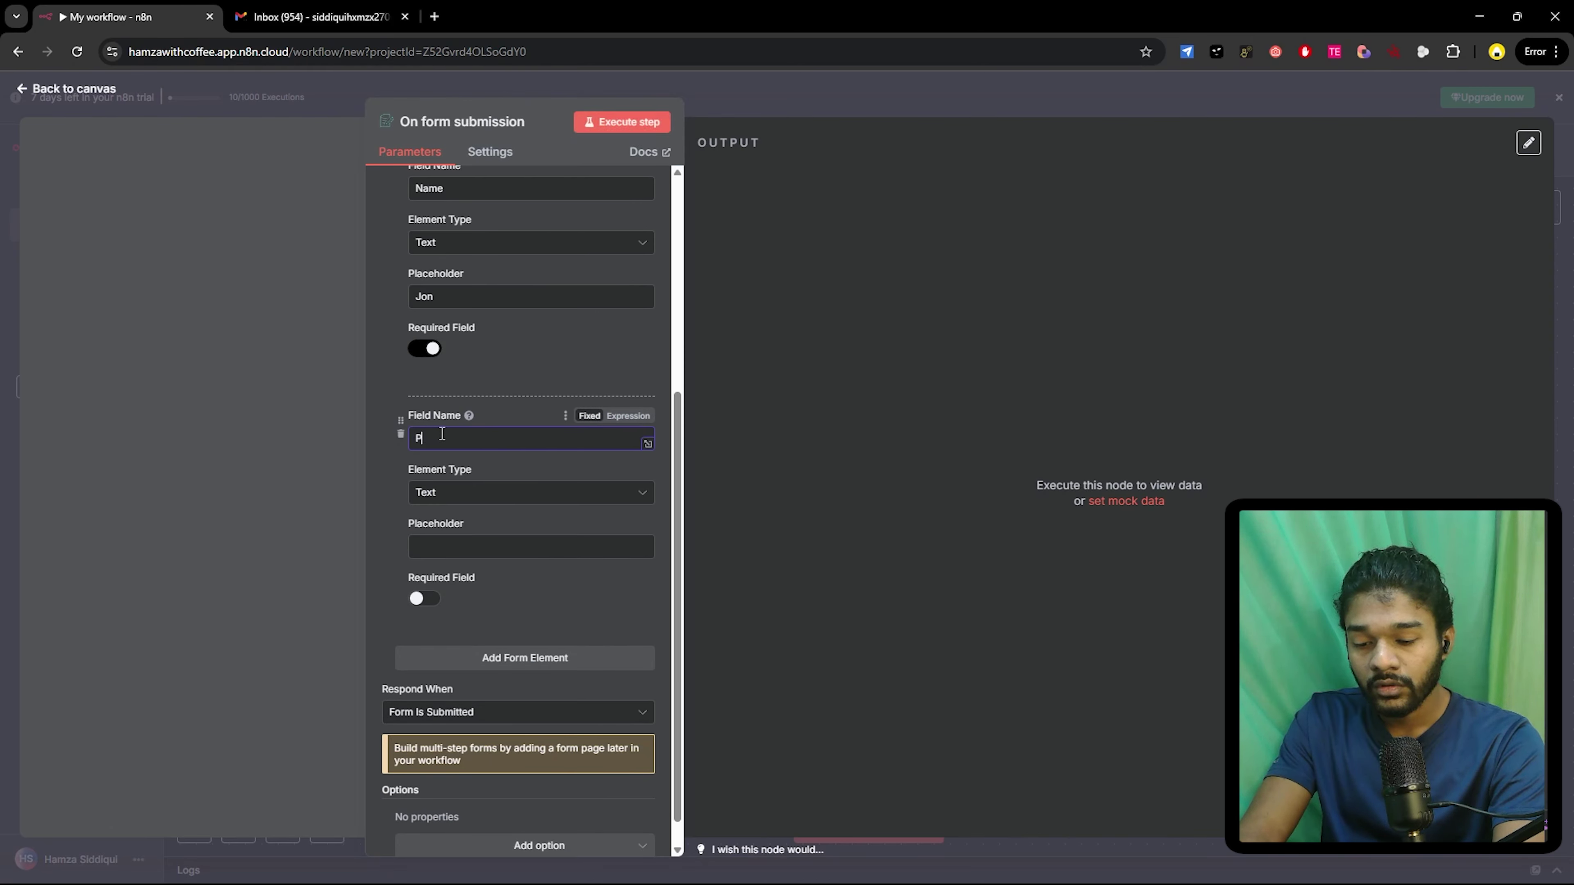
{"action": "type", "text": "hone N"}
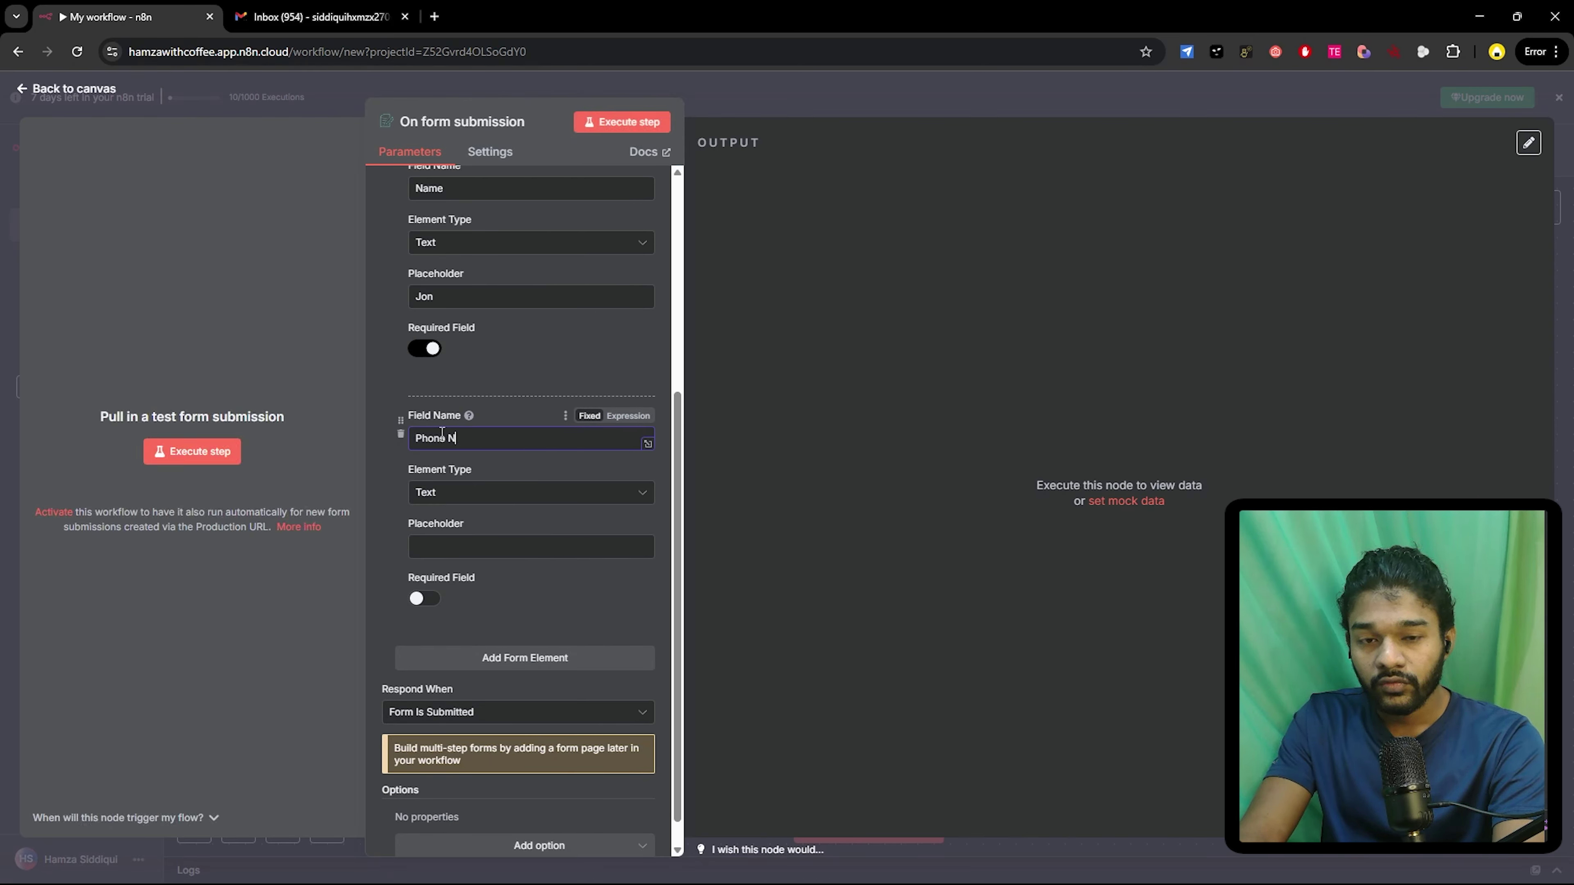
{"action": "type", "text": "o"}
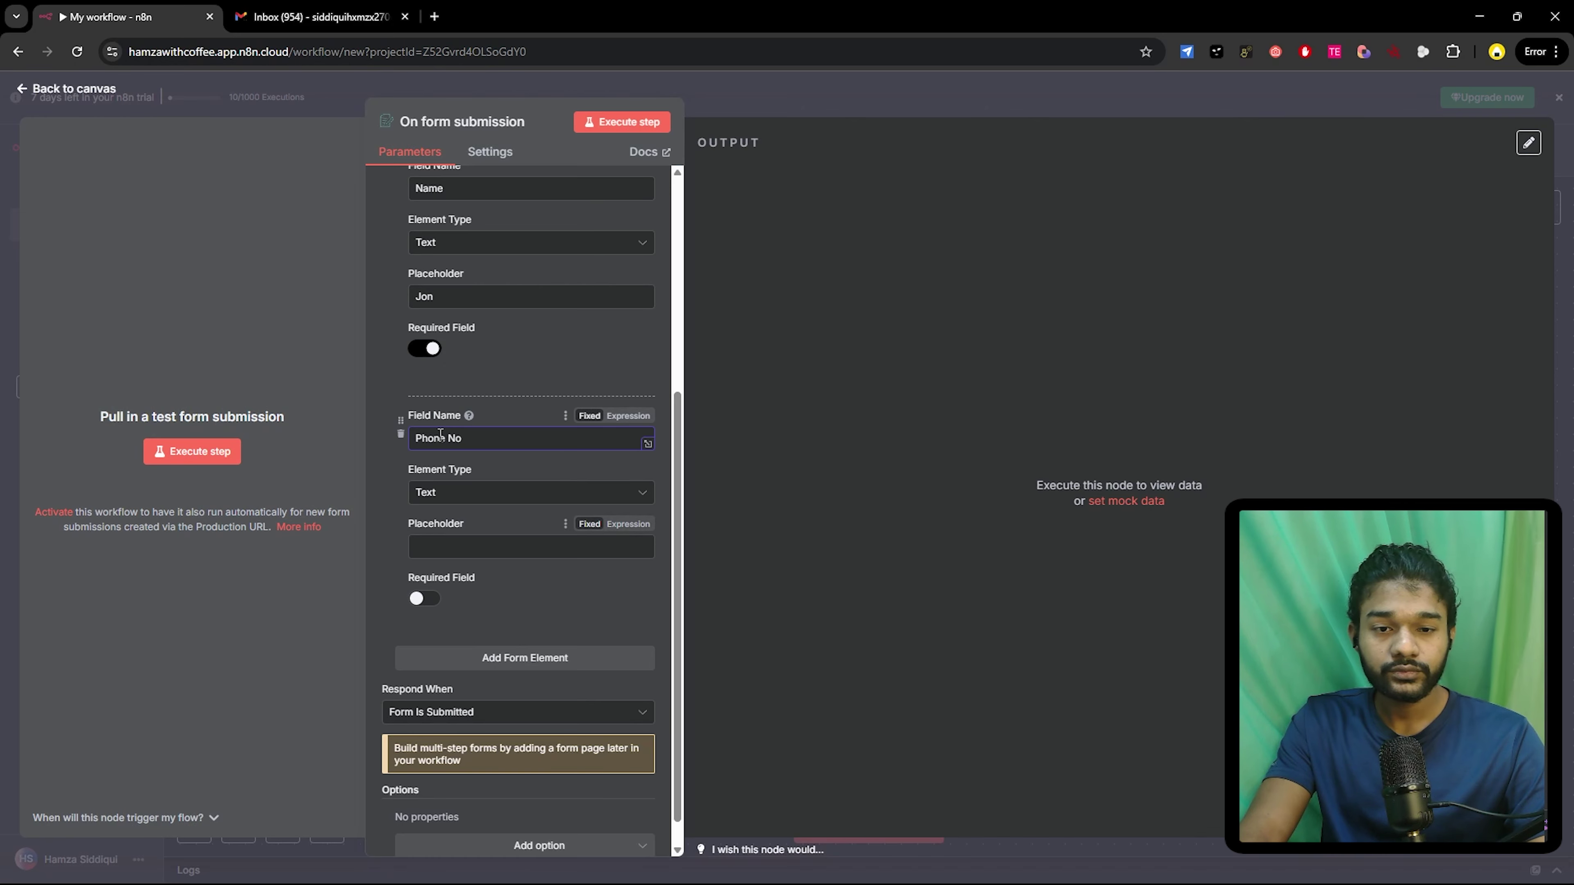
{"action": "triple_click", "coordinate": [439, 437]}
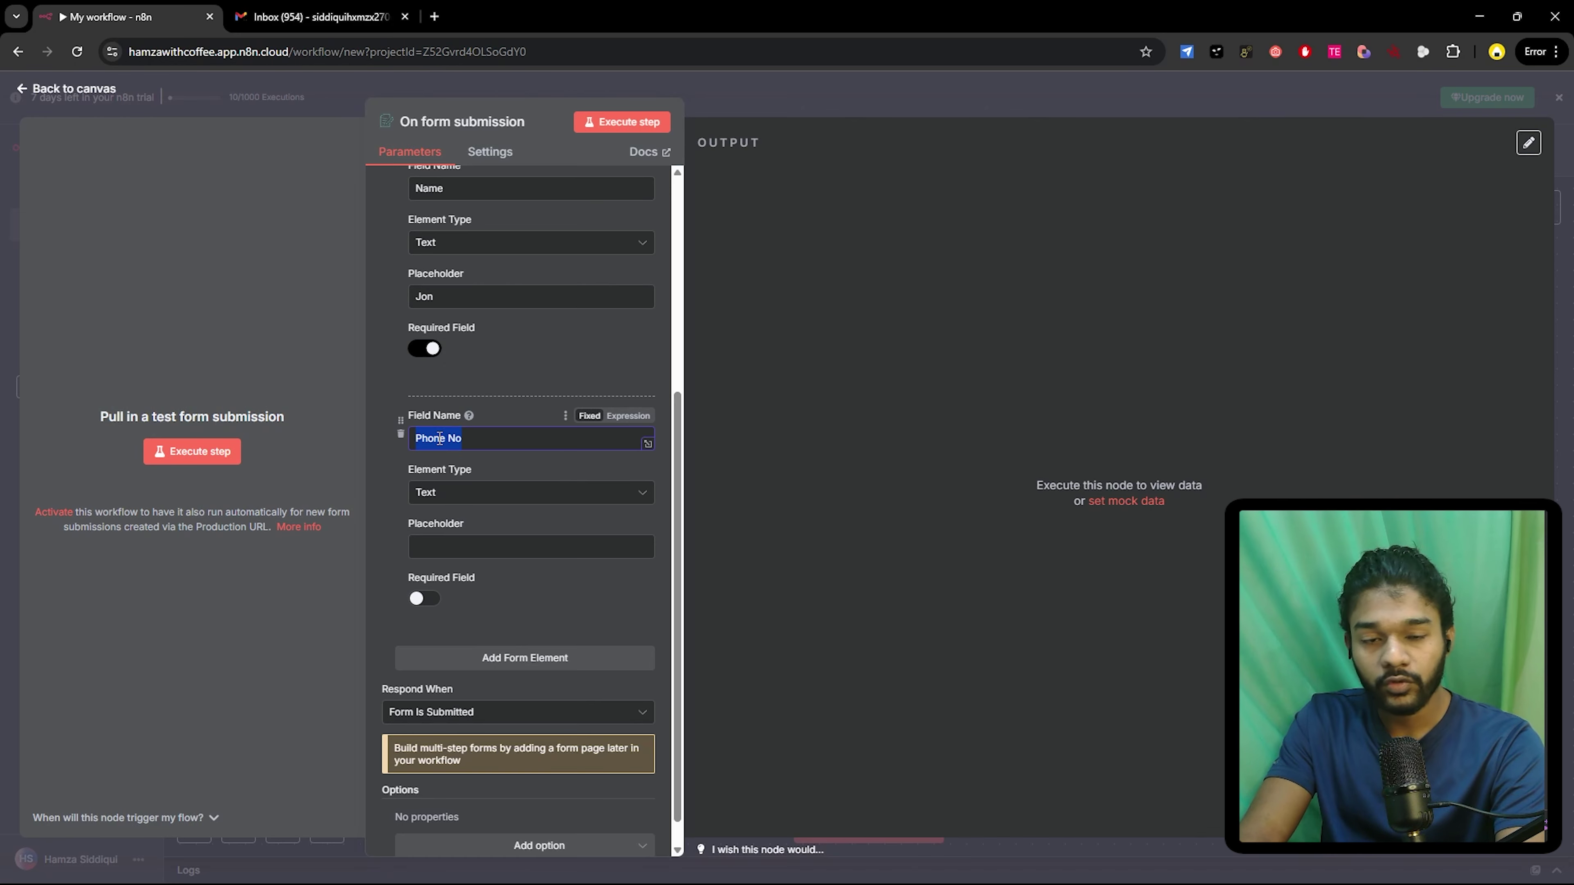
{"action": "type", "text": "Email"}
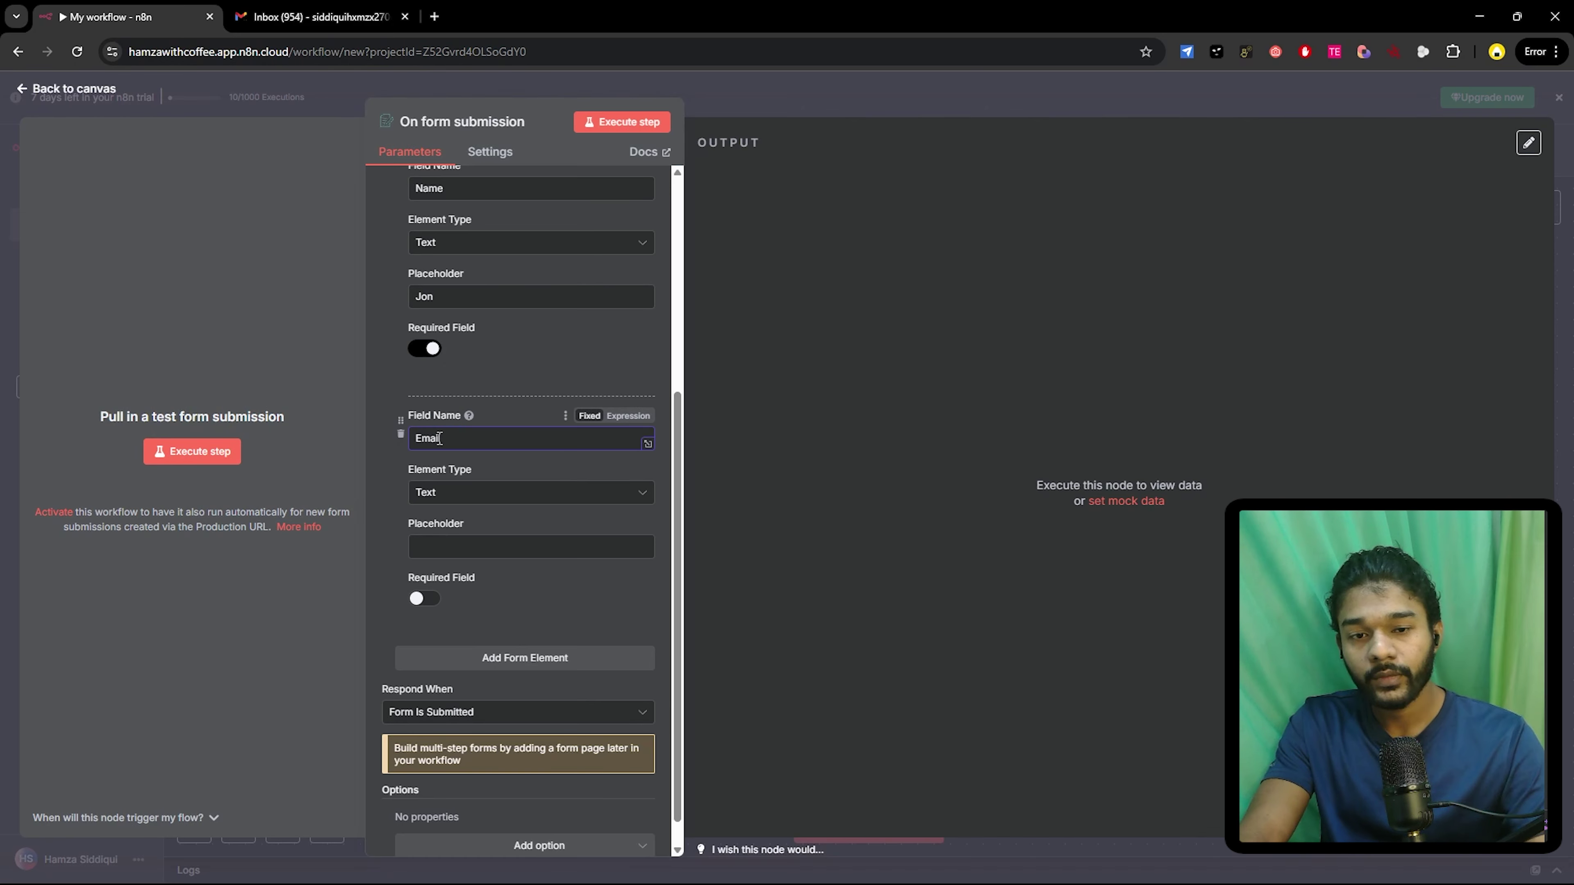
{"action": "left_click", "coordinate": [441, 492]}
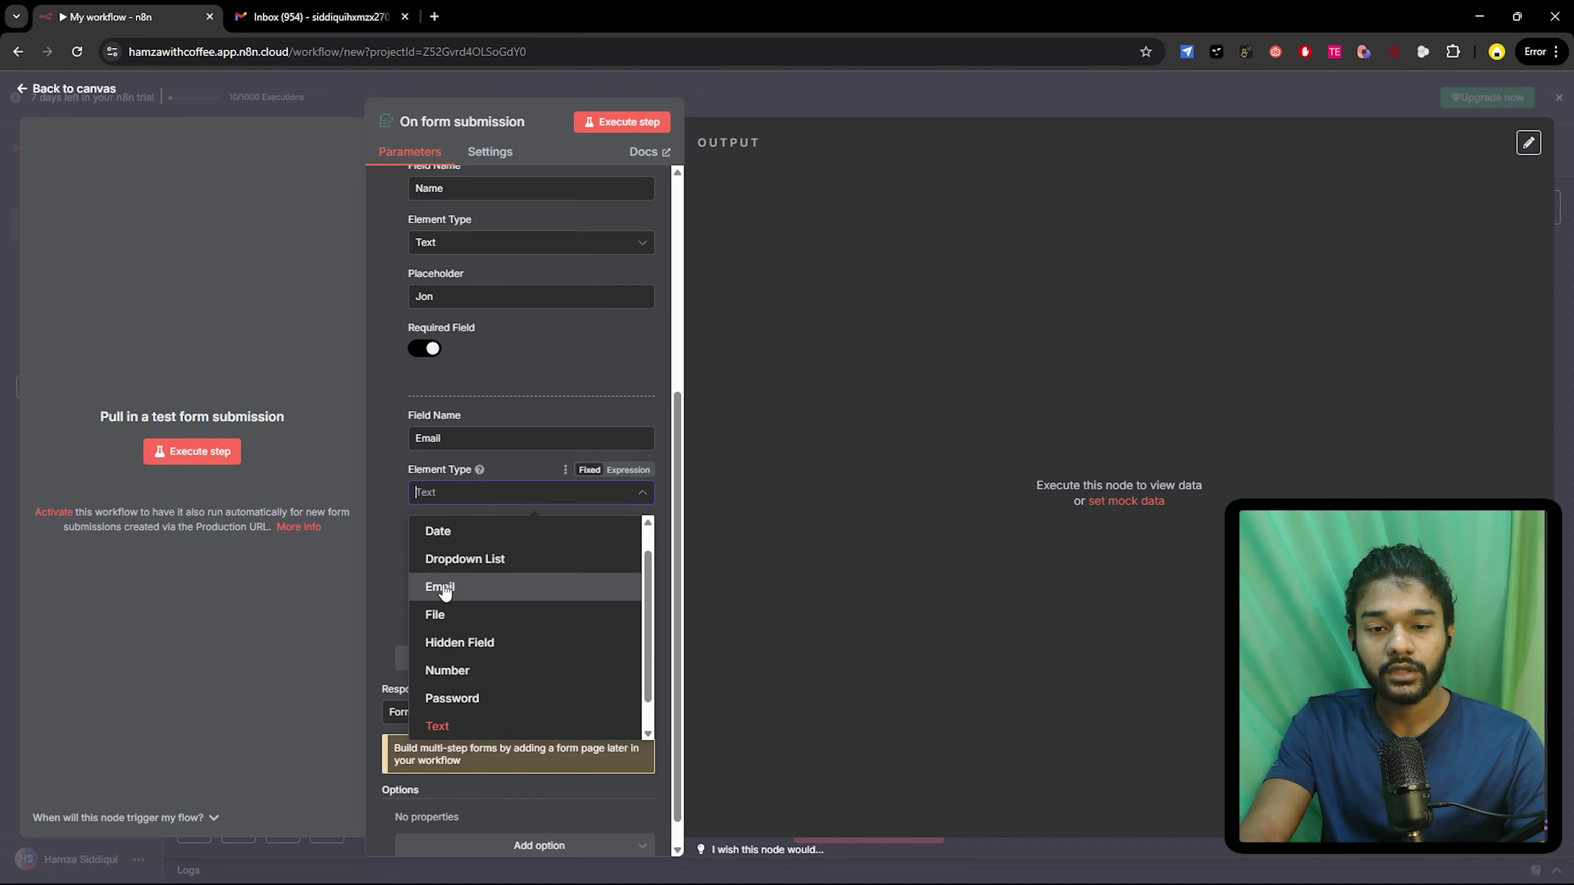
{"action": "left_click", "coordinate": [444, 589]}
{"action": "left_click", "coordinate": [432, 547]}
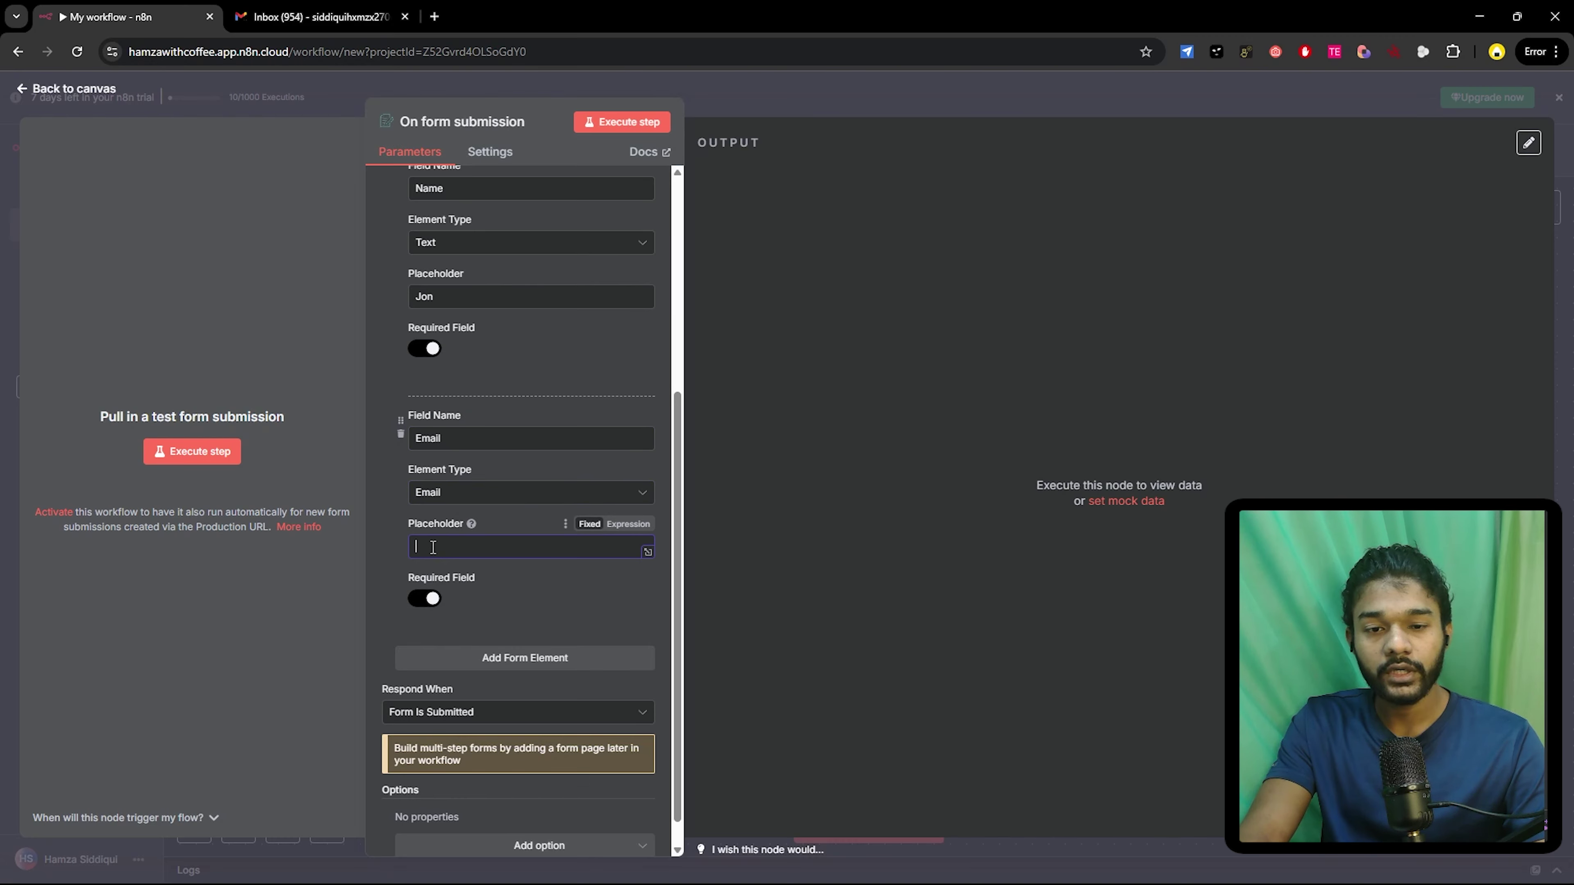
{"action": "type", "text": "123"}
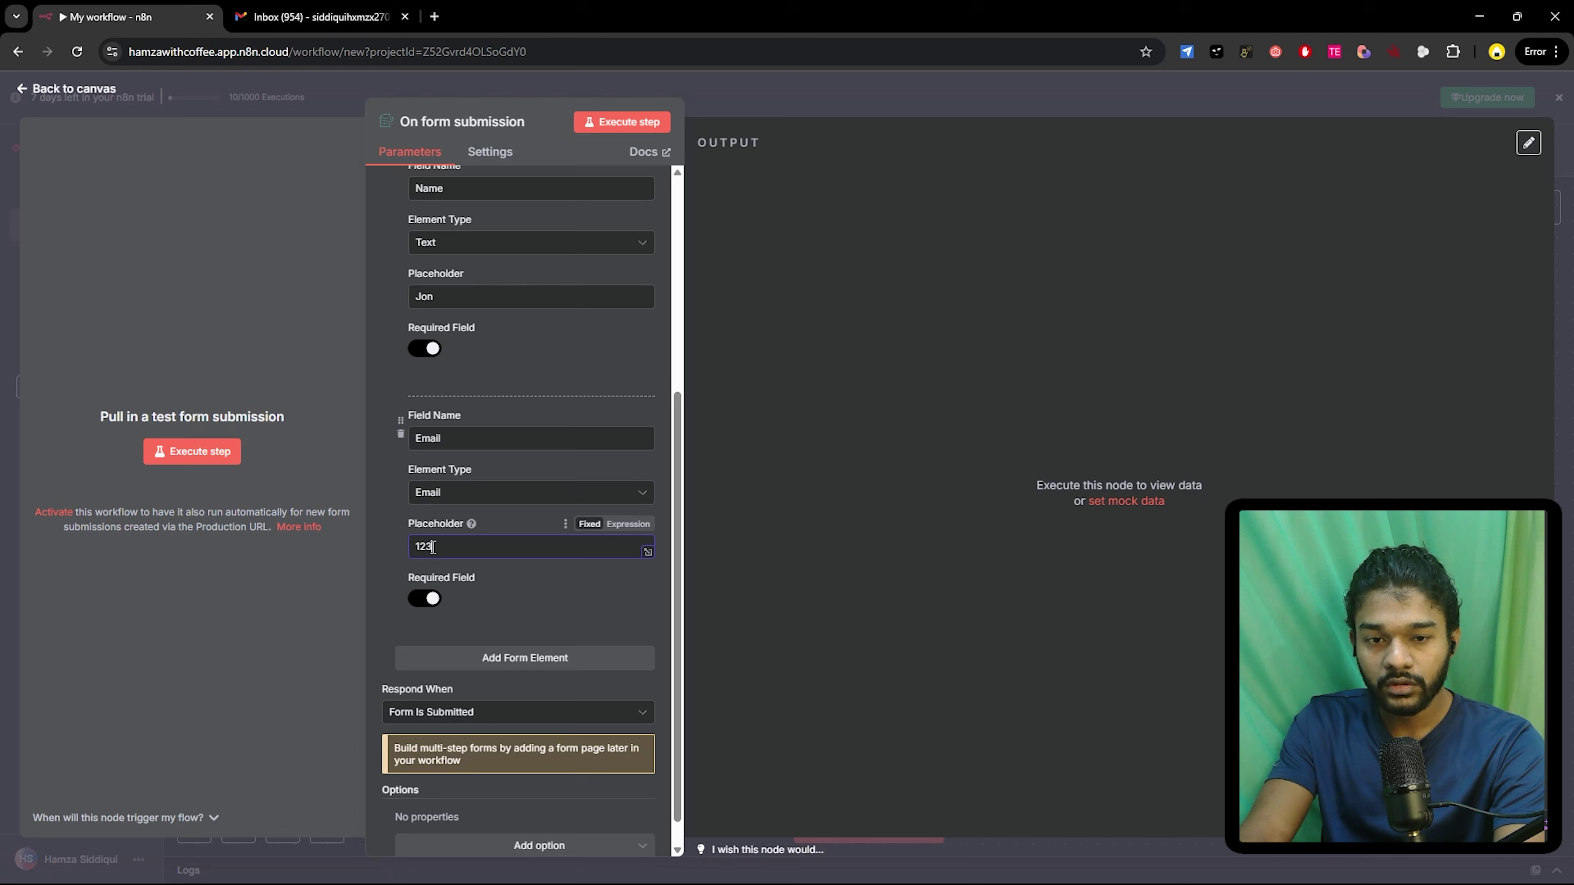
{"action": "type", "text": "@"}
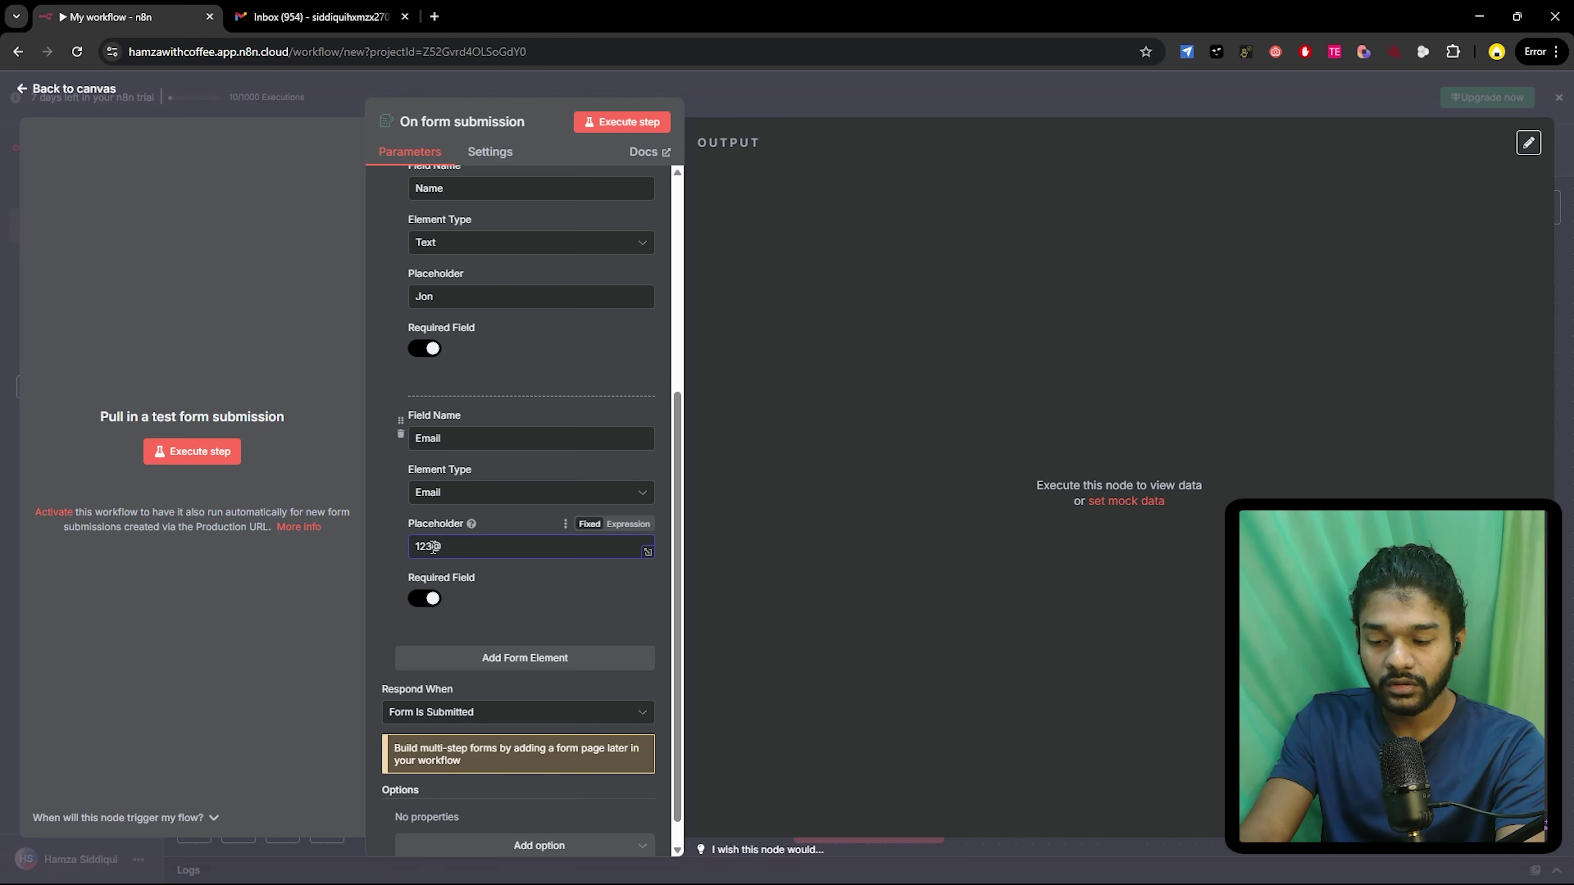
{"action": "type", "text": "so"}
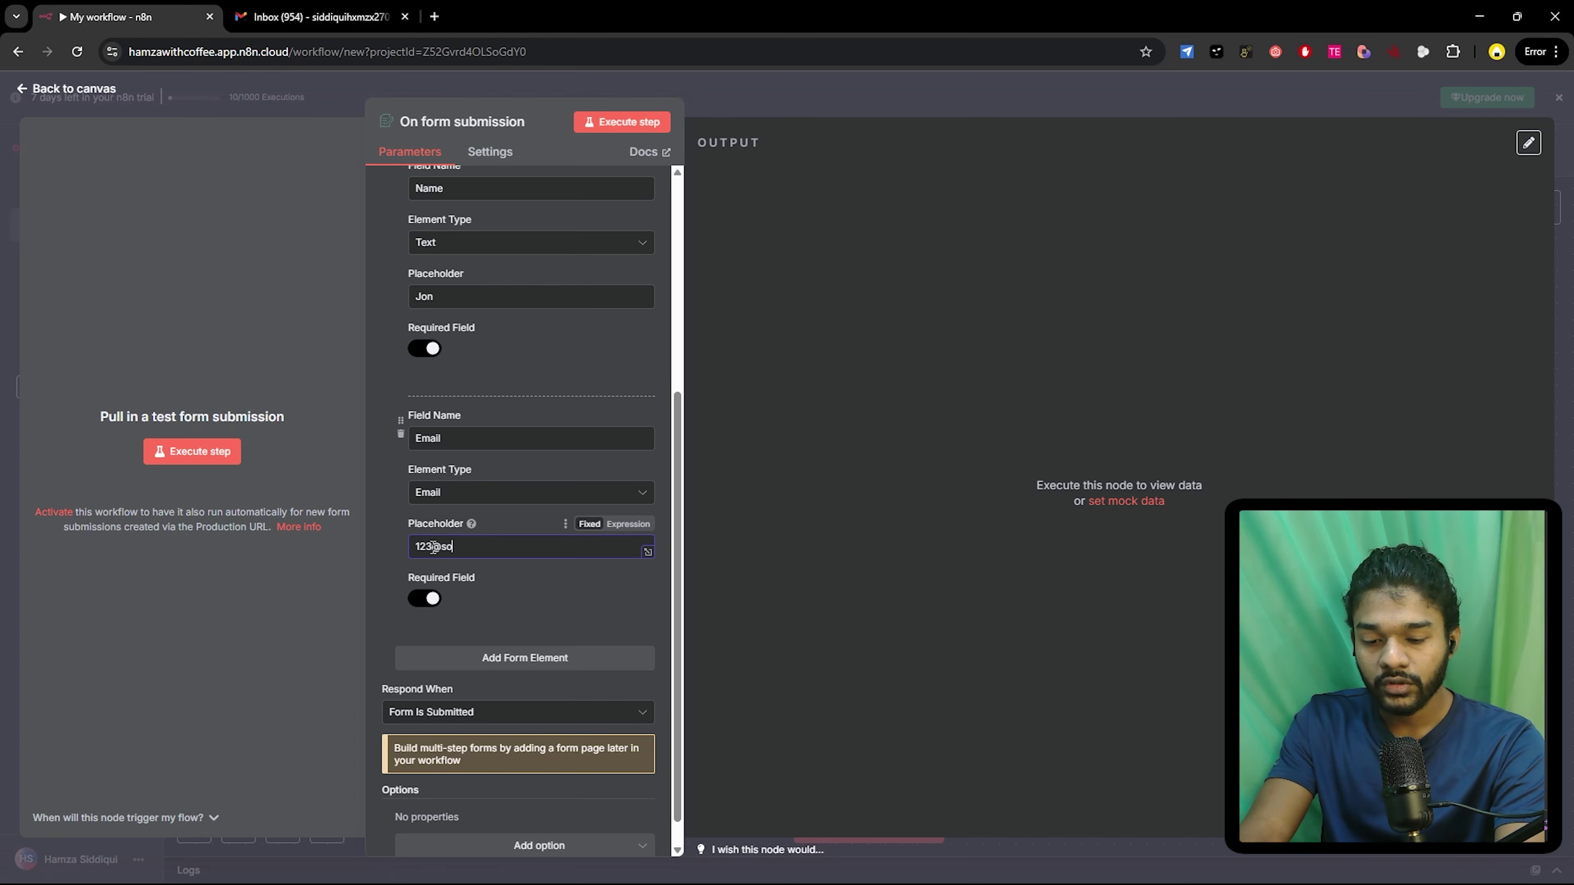
{"action": "type", "text": ".com"}
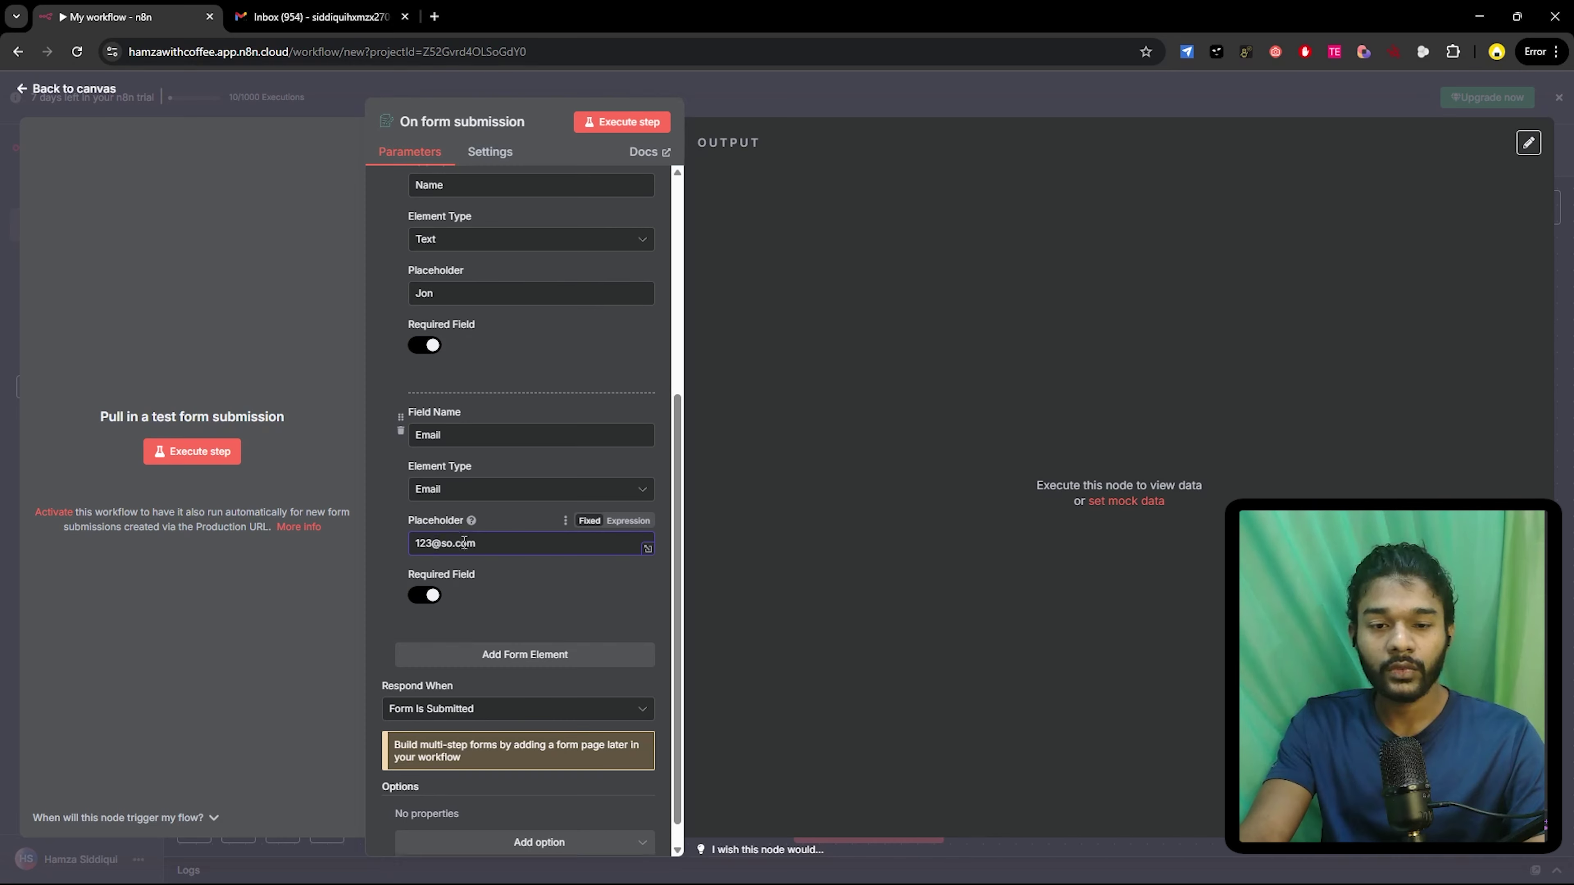
{"action": "scroll", "coordinate": [484, 627], "scroll_direction": "down", "scroll_amount": 1}
- Add a third, optional Text field 'Phone No' with placeholder 99-99-99999
{"action": "left_click", "coordinate": [484, 627]}
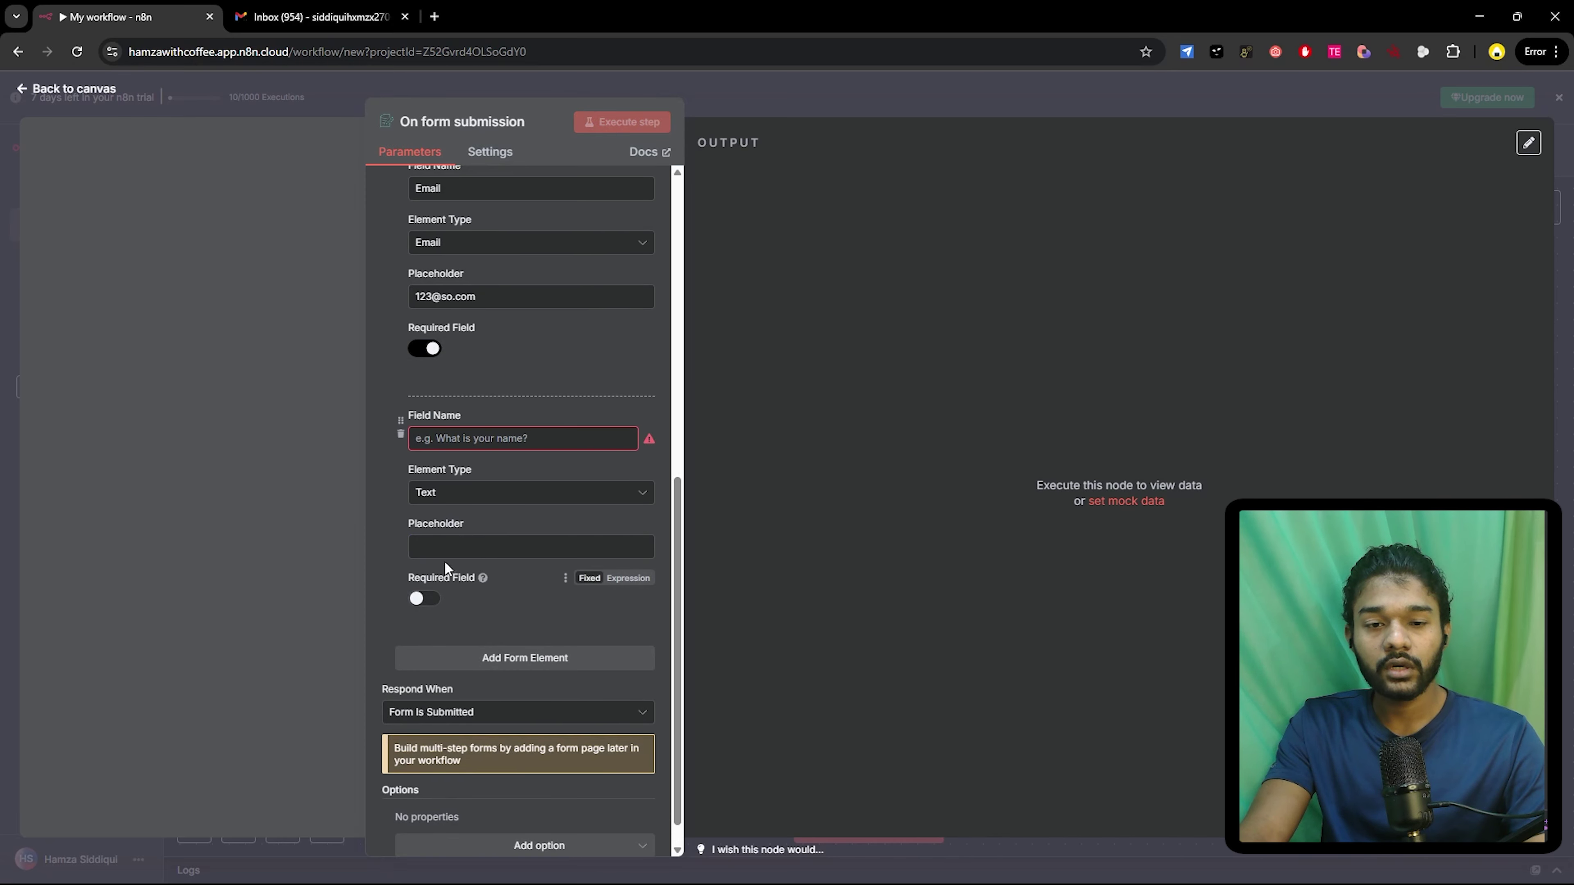
{"action": "left_click", "coordinate": [450, 440]}
{"action": "type", "text": "P"}
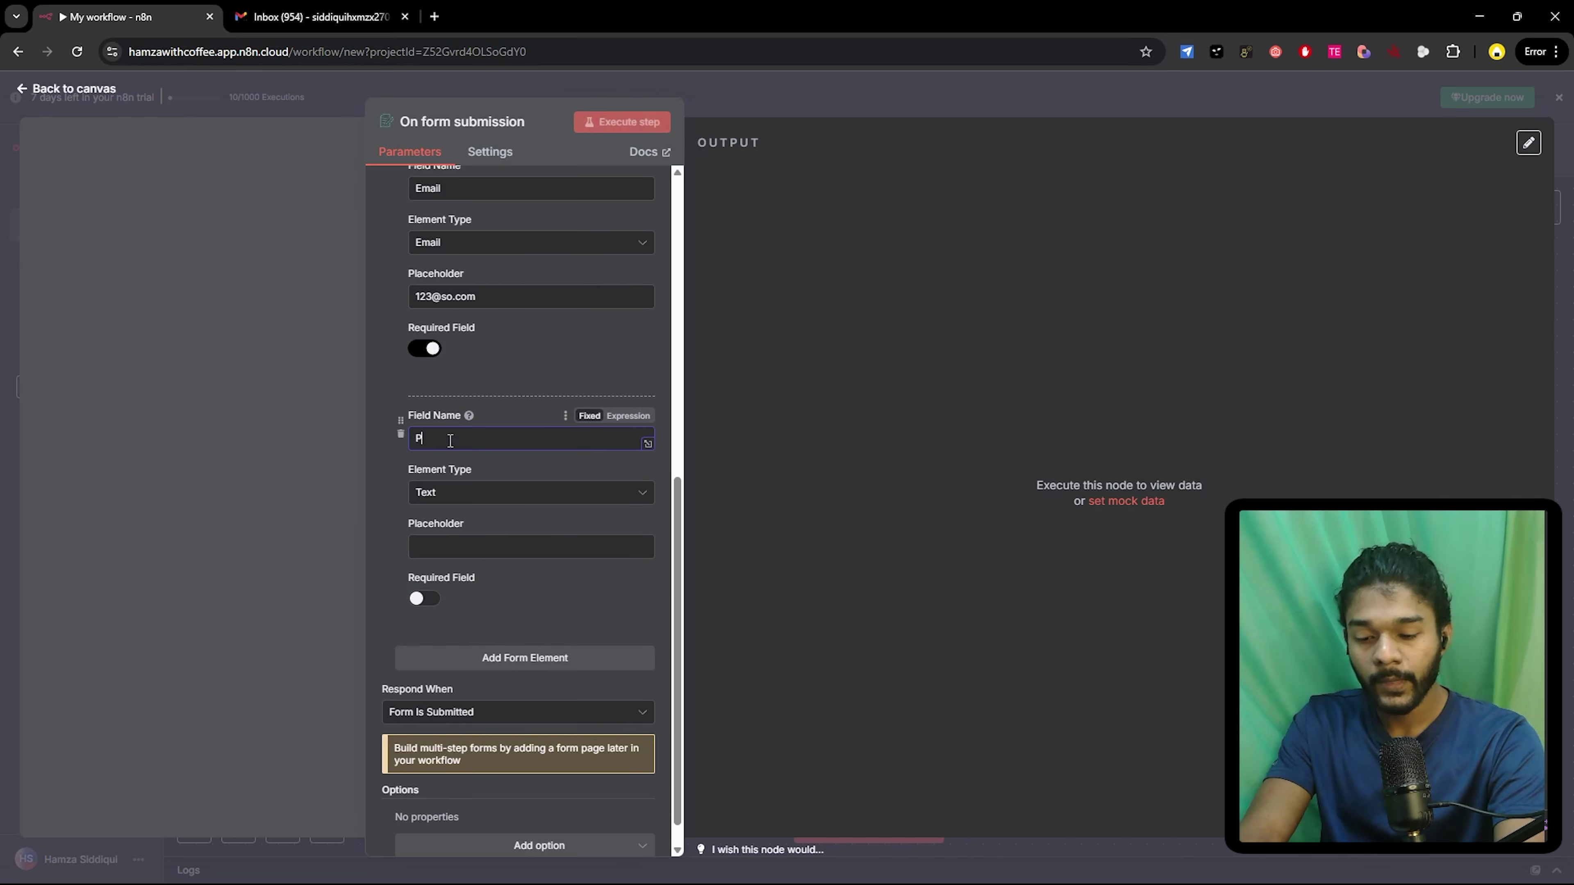
{"action": "type", "text": "honen"}
{"action": "key", "text": "BackSpace"}
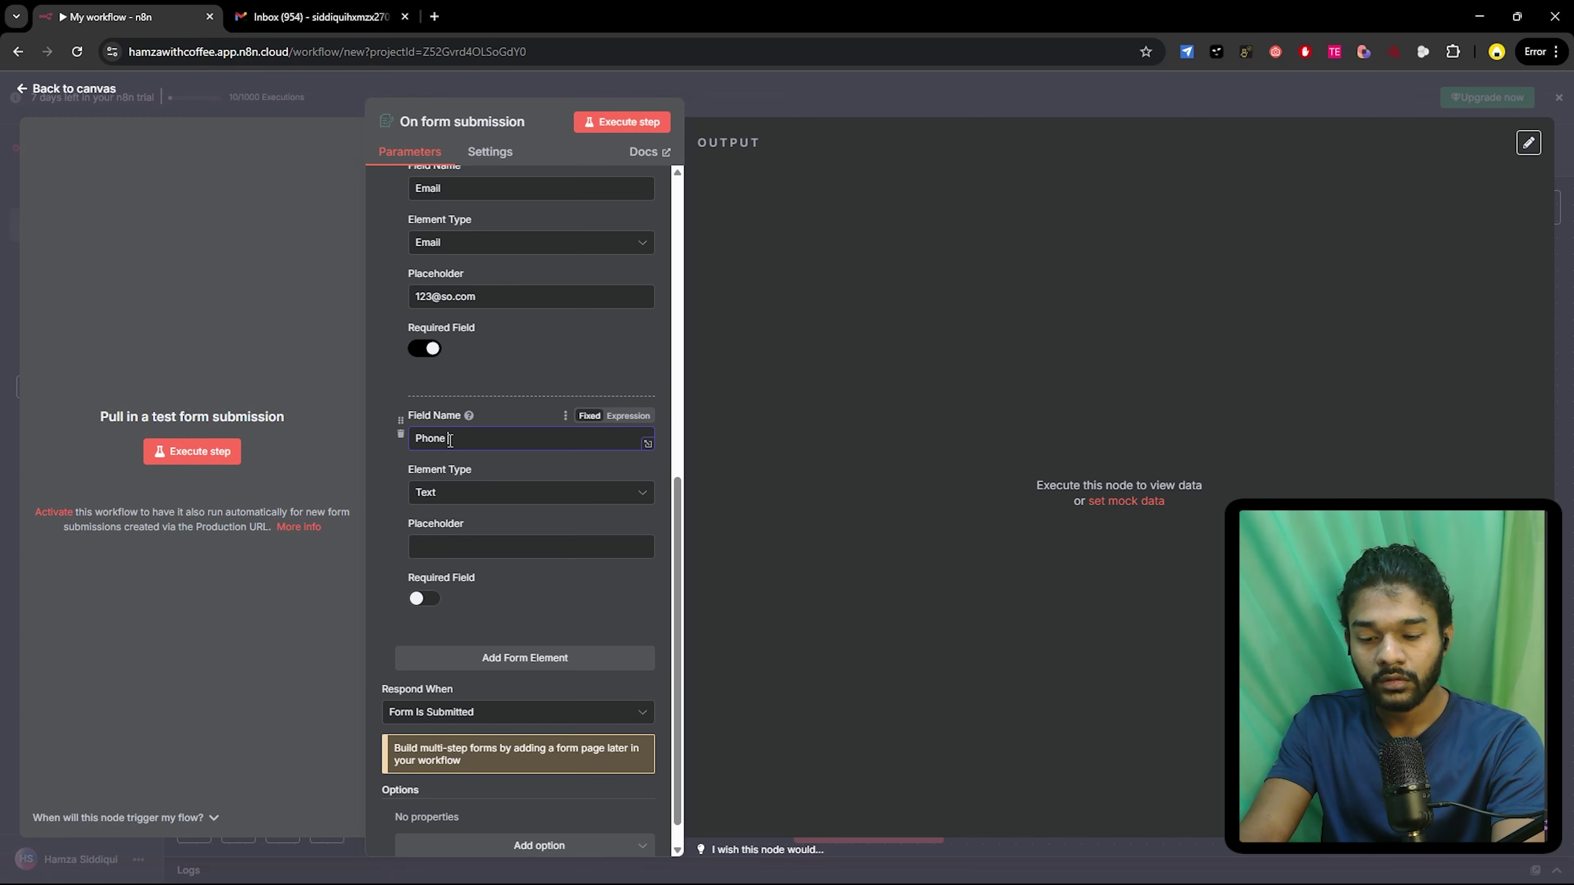
{"action": "type", "text": "No"}
{"action": "left_click", "coordinate": [441, 493]}
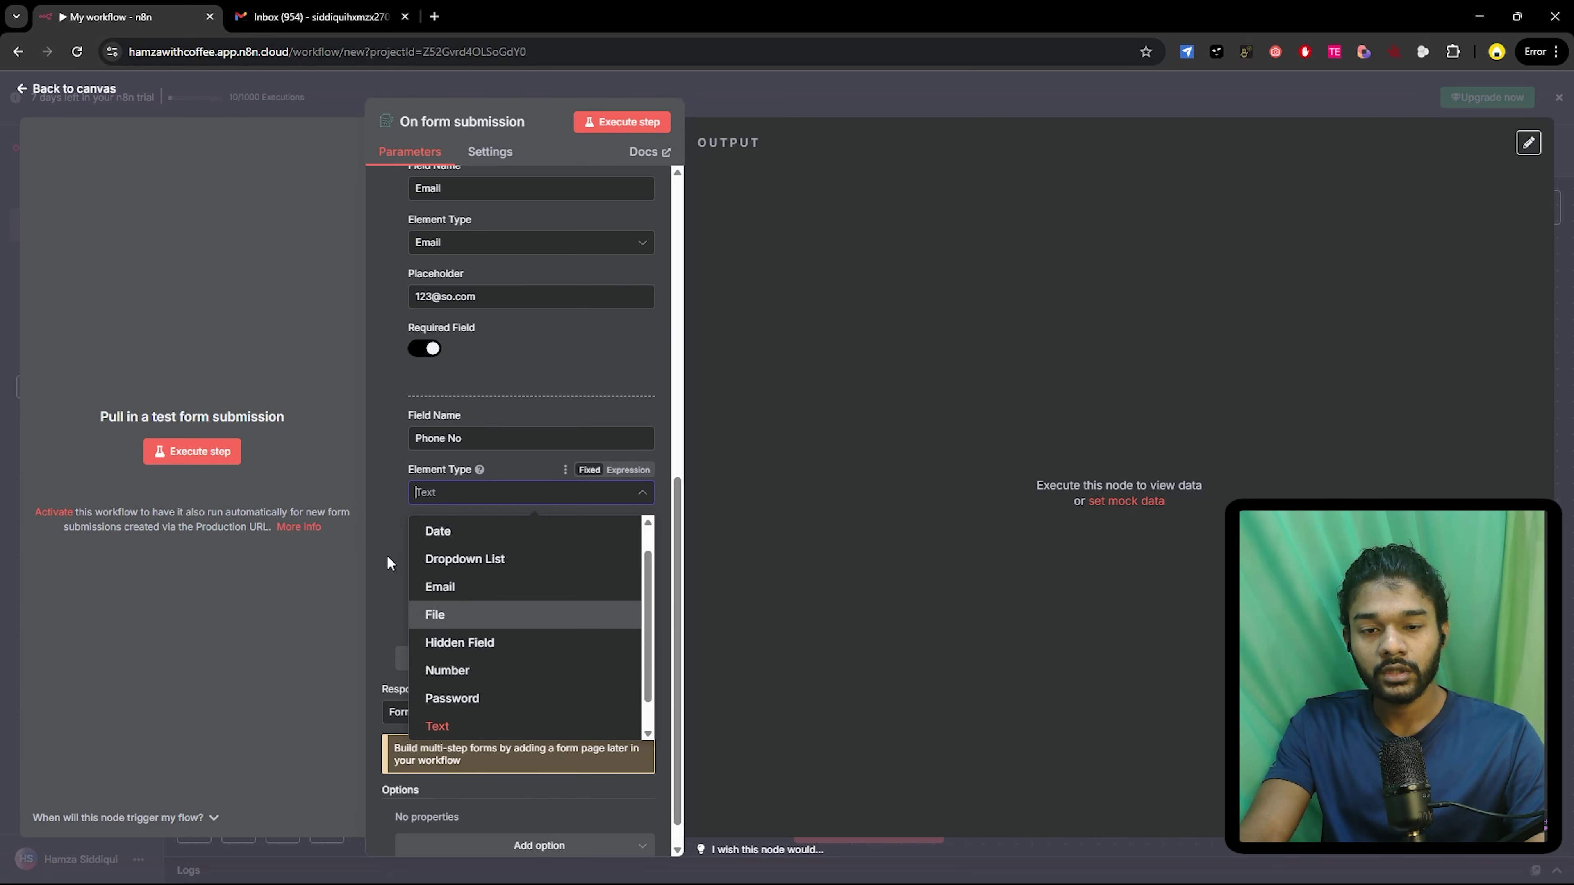
{"action": "left_click", "coordinate": [457, 499]}
{"action": "left_click", "coordinate": [444, 546]}
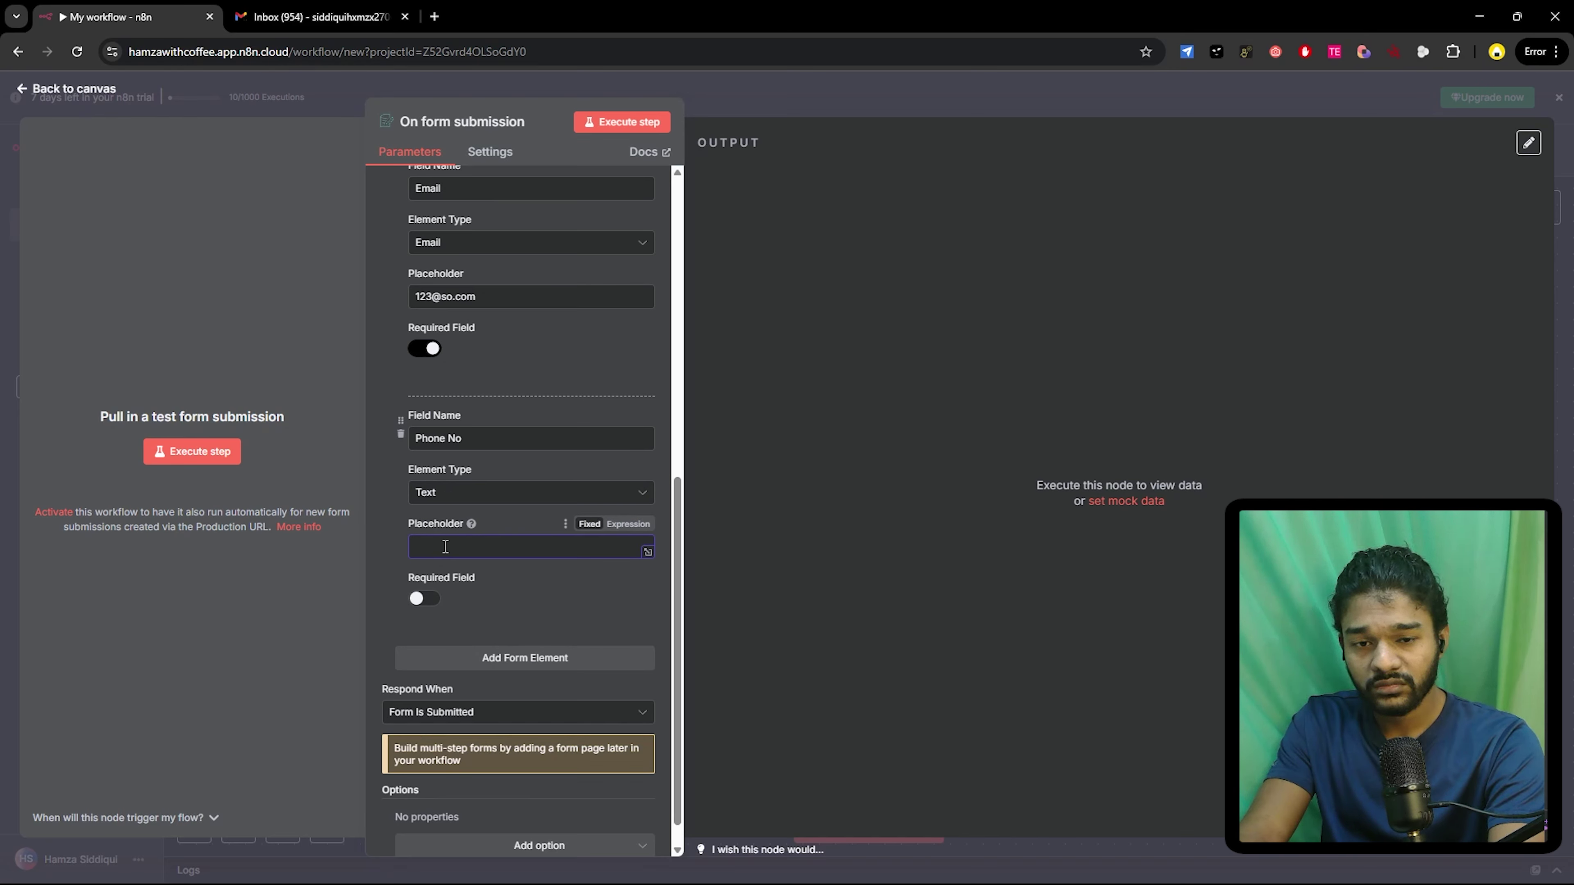
{"action": "type", "text": "99-99"}
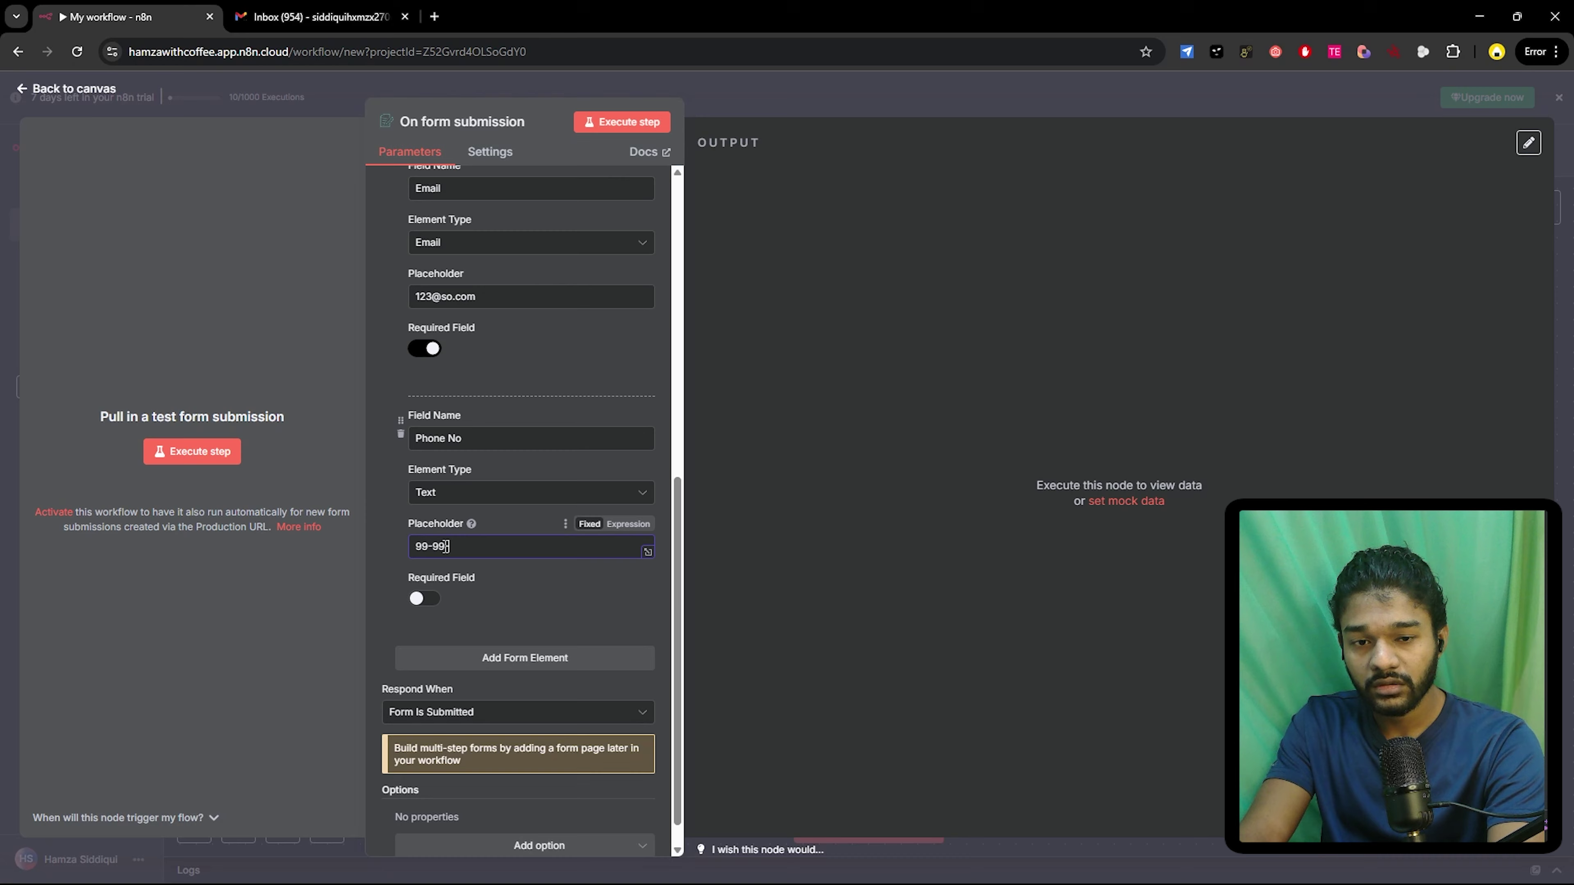
{"action": "type", "text": "-99999"}
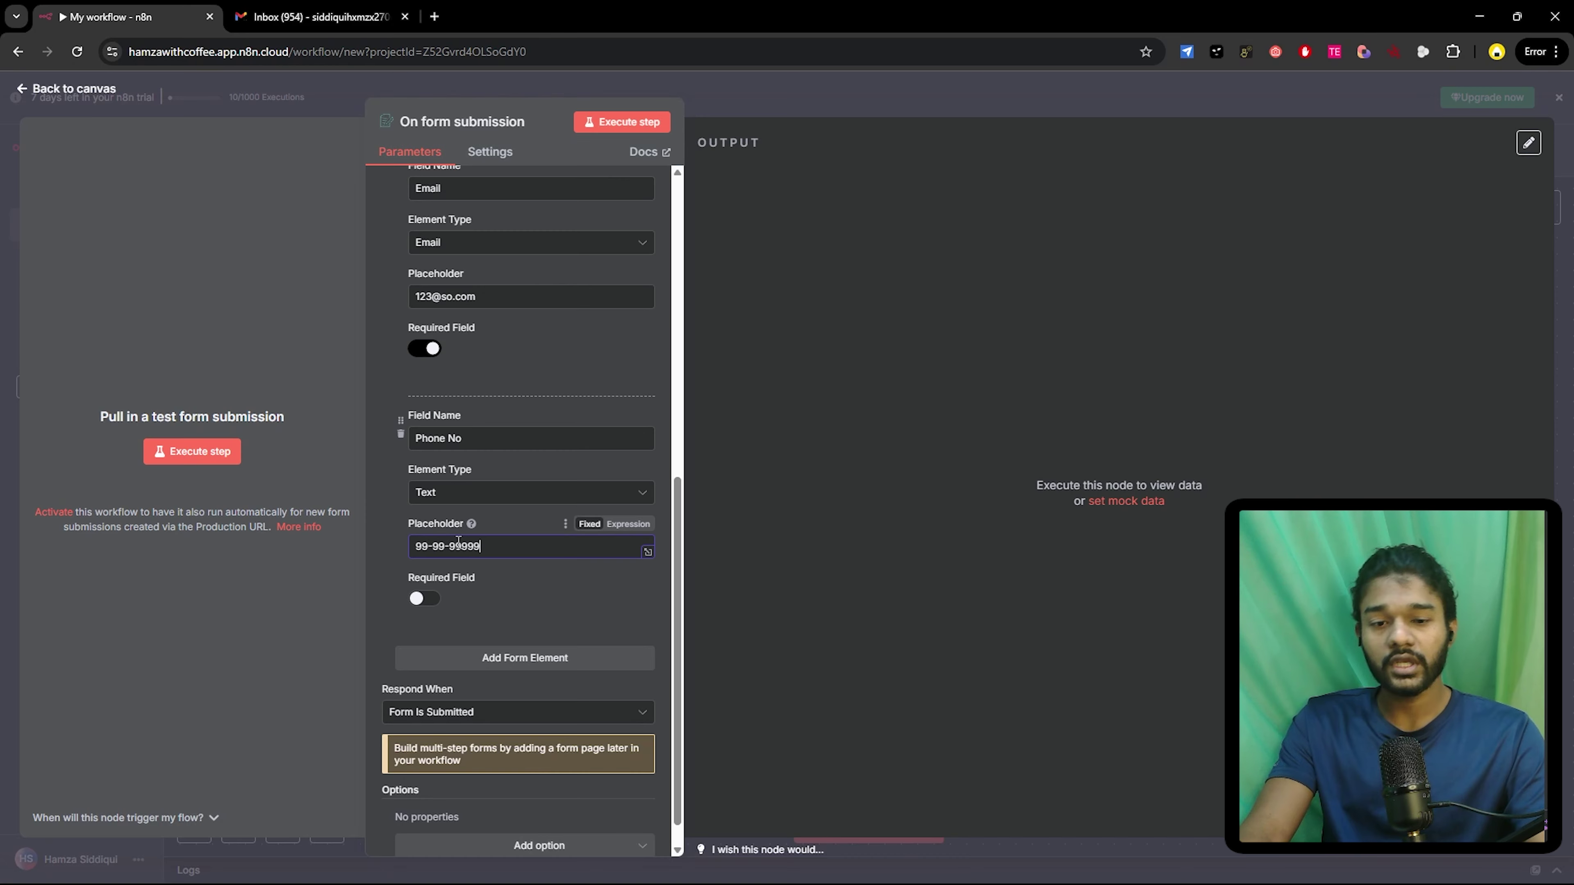
{"action": "scroll", "coordinate": [449, 580], "scroll_direction": "down", "scroll_amount": 1}
{"action": "scroll", "coordinate": [513, 578], "scroll_direction": "up", "scroll_amount": 5}
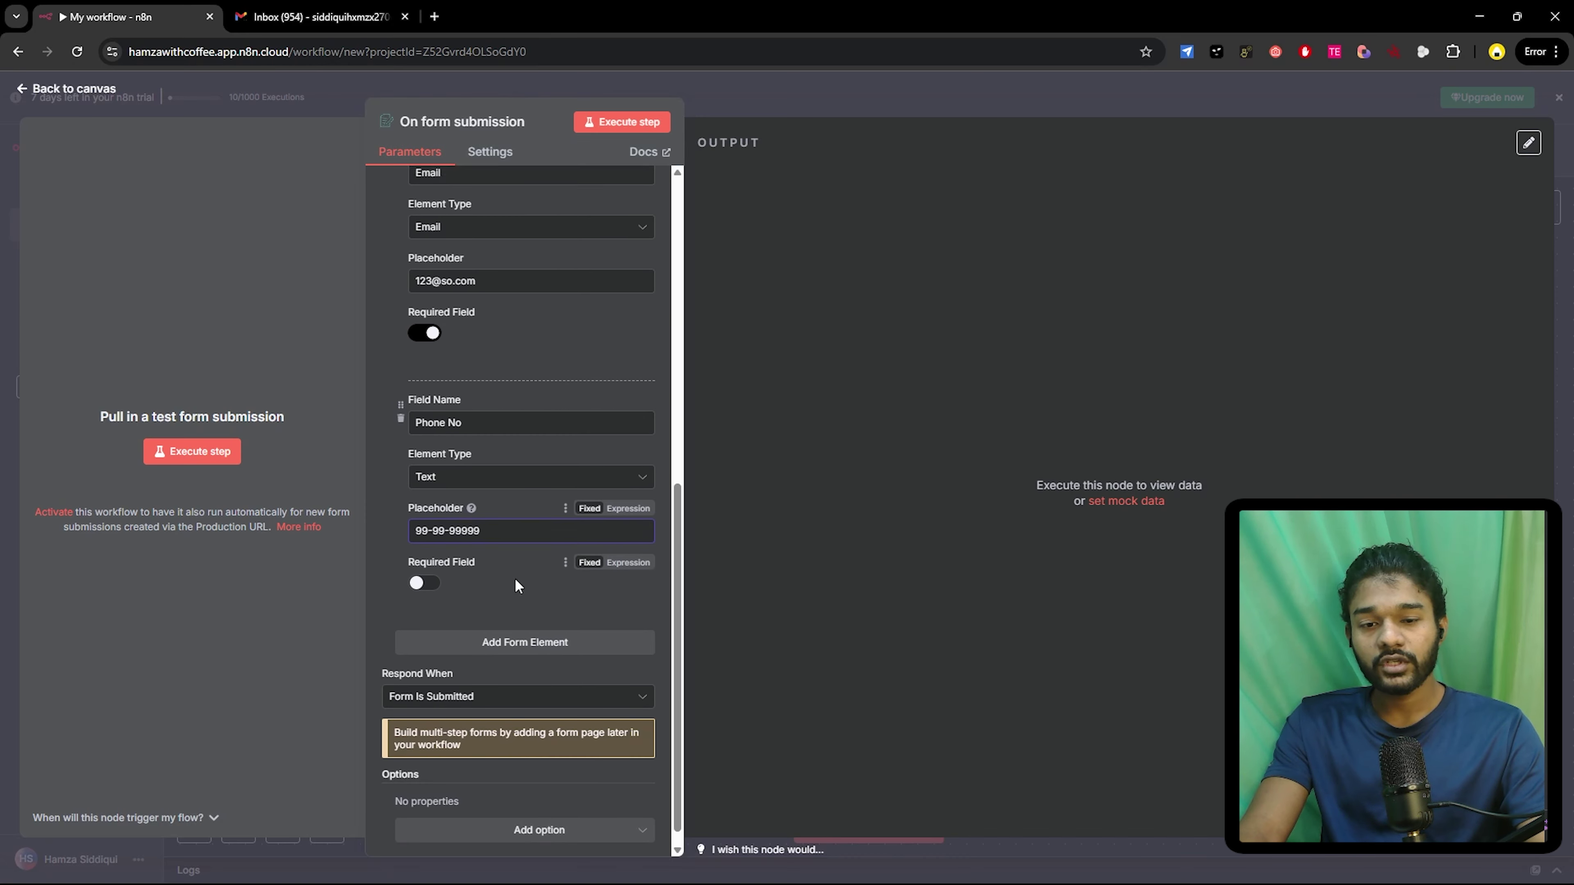
{"action": "scroll", "coordinate": [545, 335], "scroll_direction": "up", "scroll_amount": 4}
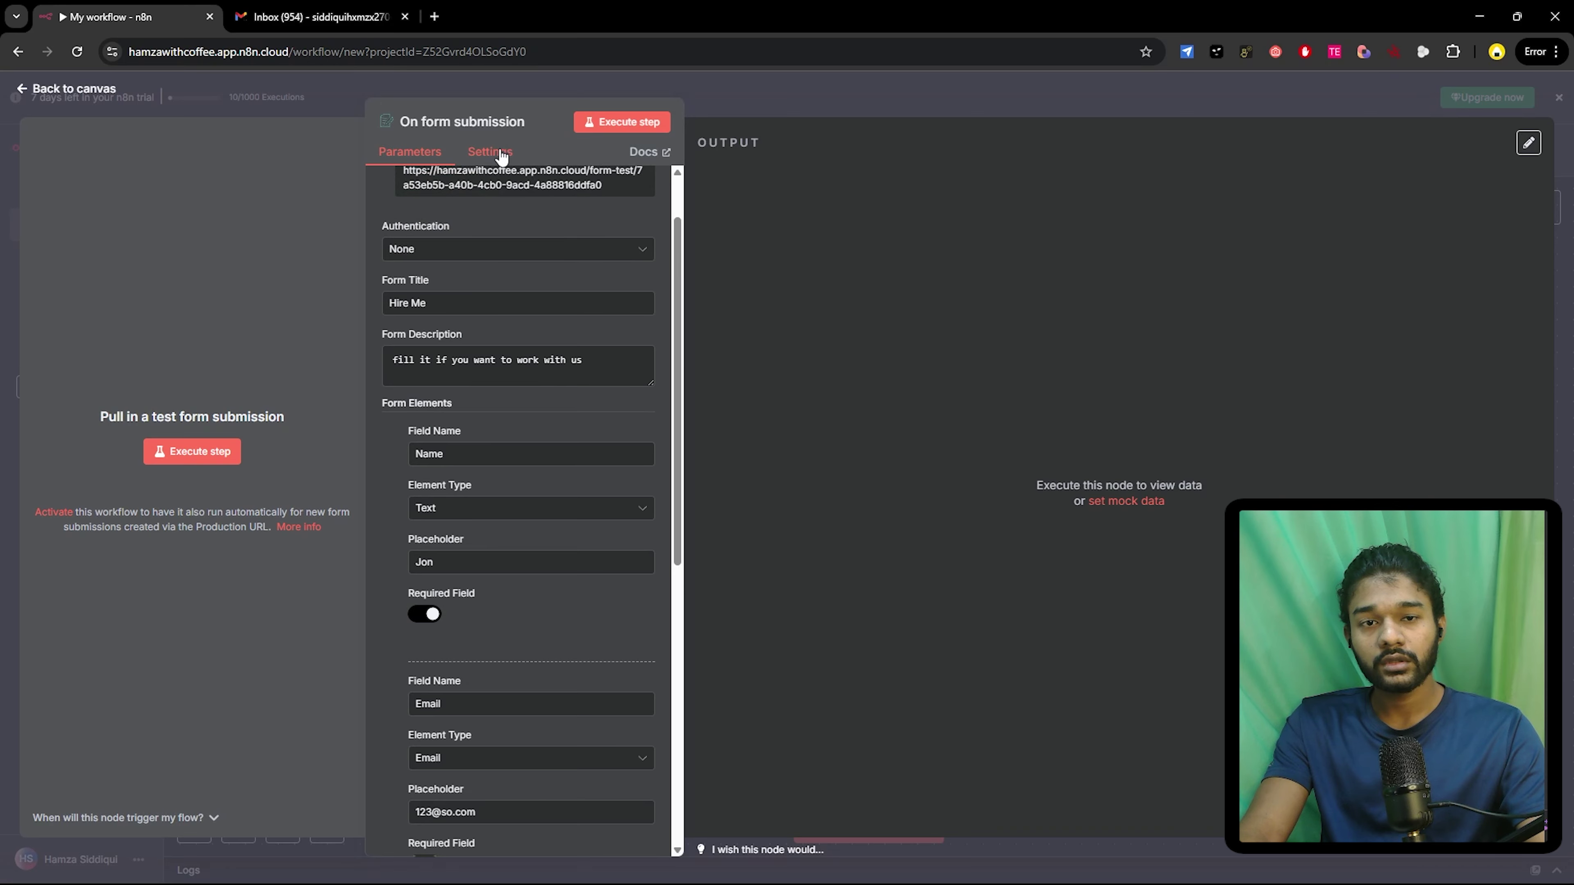
{"action": "scroll", "coordinate": [505, 224], "scroll_direction": "up", "scroll_amount": 1}
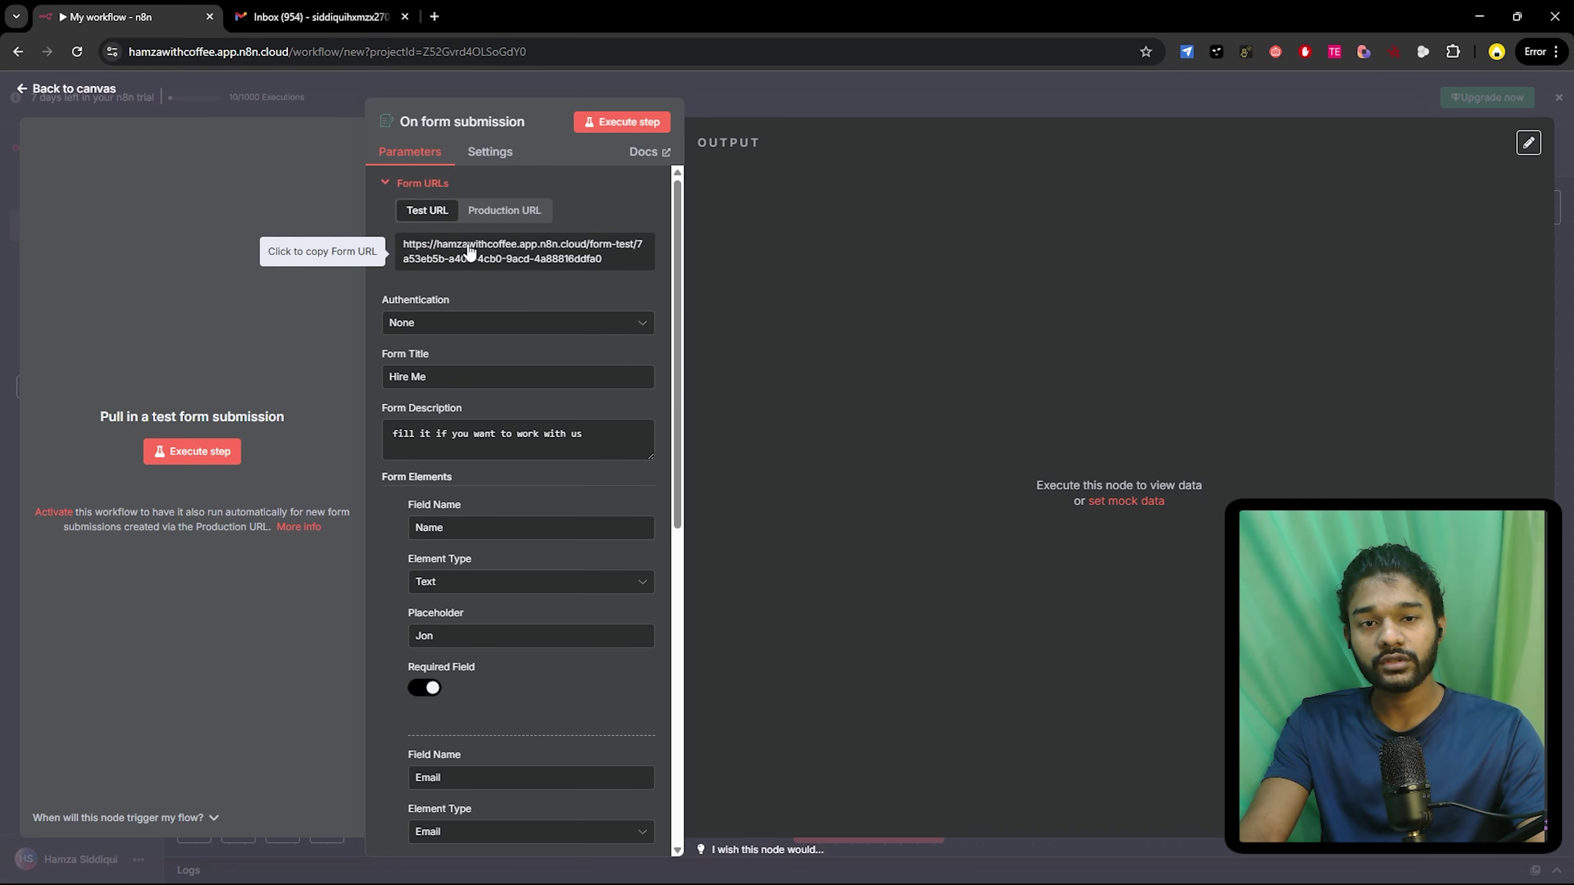
- Run the form trigger, autofill the Hire Me test form with saved details, and submit it
{"action": "left_click", "coordinate": [599, 123]}
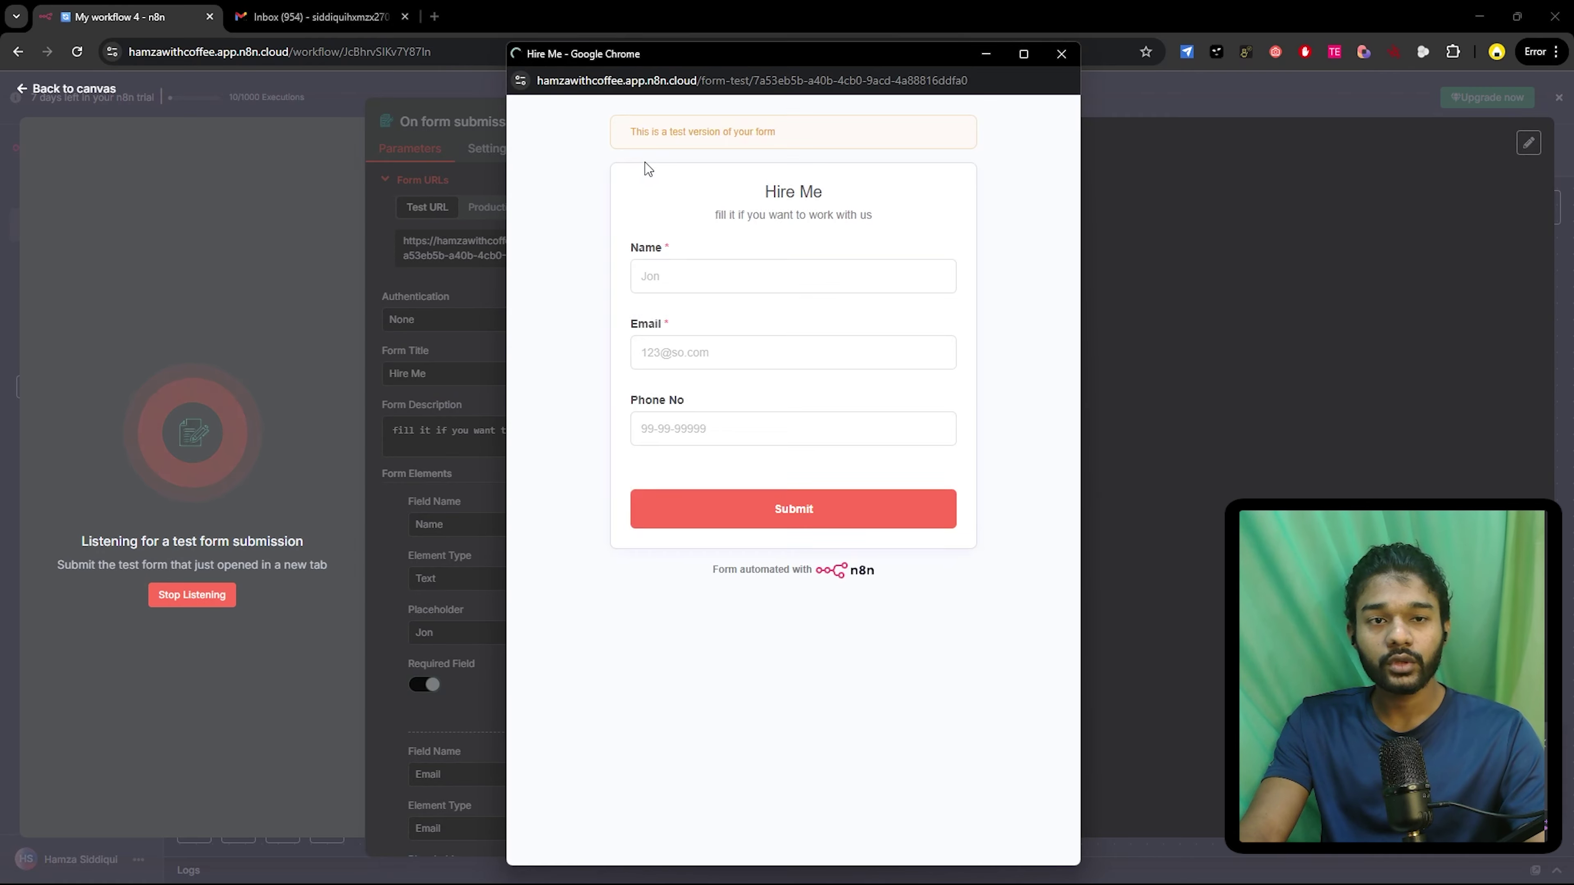
{"action": "left_click", "coordinate": [719, 284]}
{"action": "left_click", "coordinate": [739, 325]}
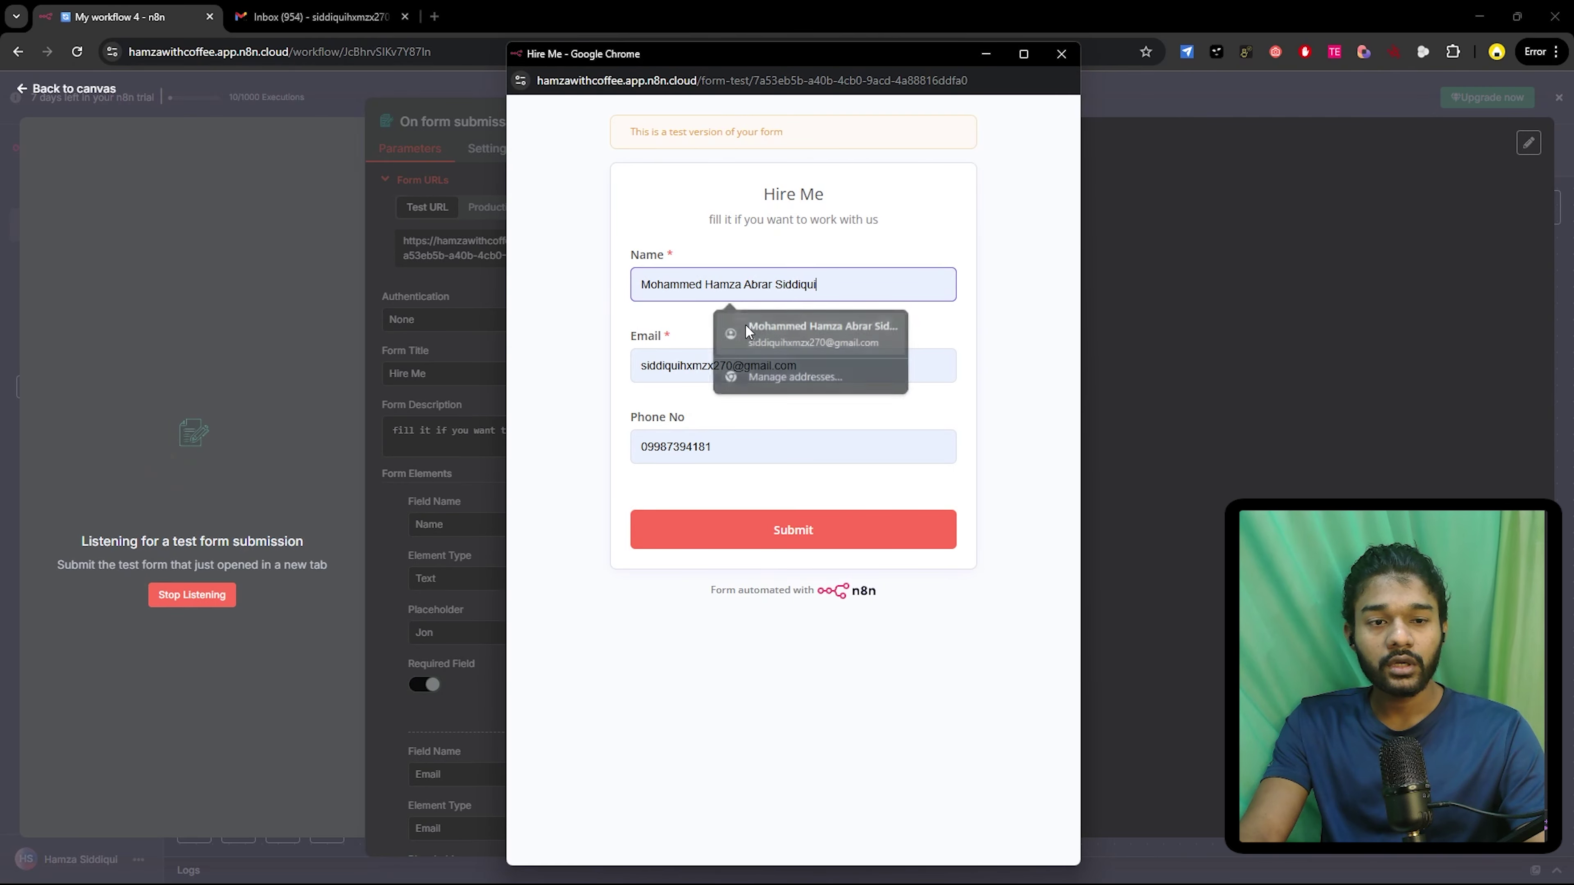
{"action": "left_click", "coordinate": [757, 526]}
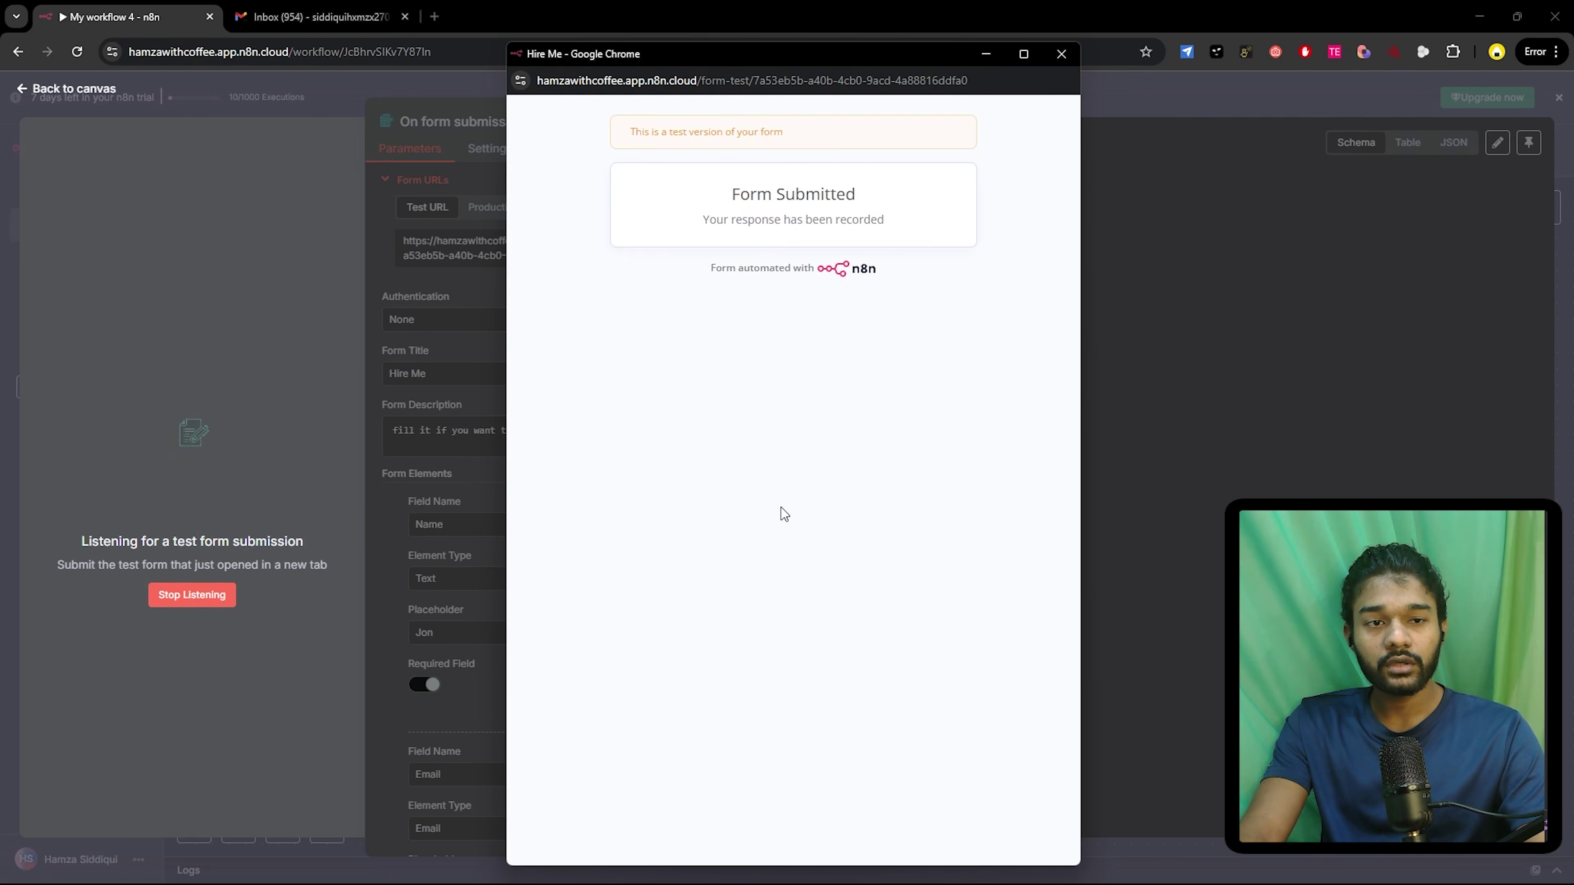
- Review the captured submission in Table, JSON and Schema views, then pin it and return to the canvas
{"action": "left_click", "coordinate": [1063, 55]}
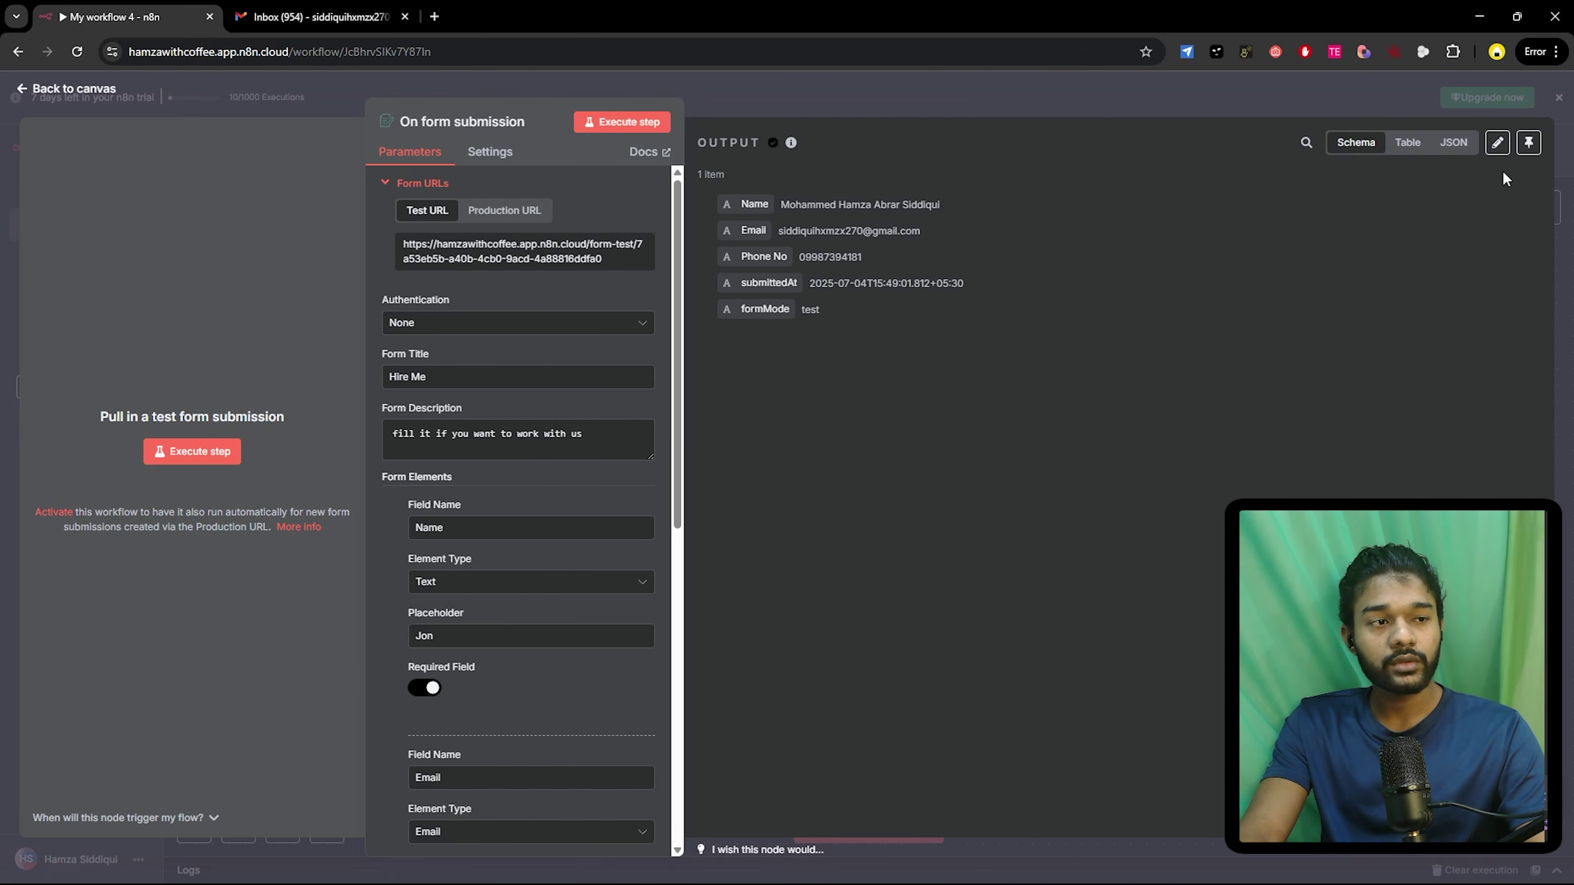
{"action": "left_click", "coordinate": [1401, 144]}
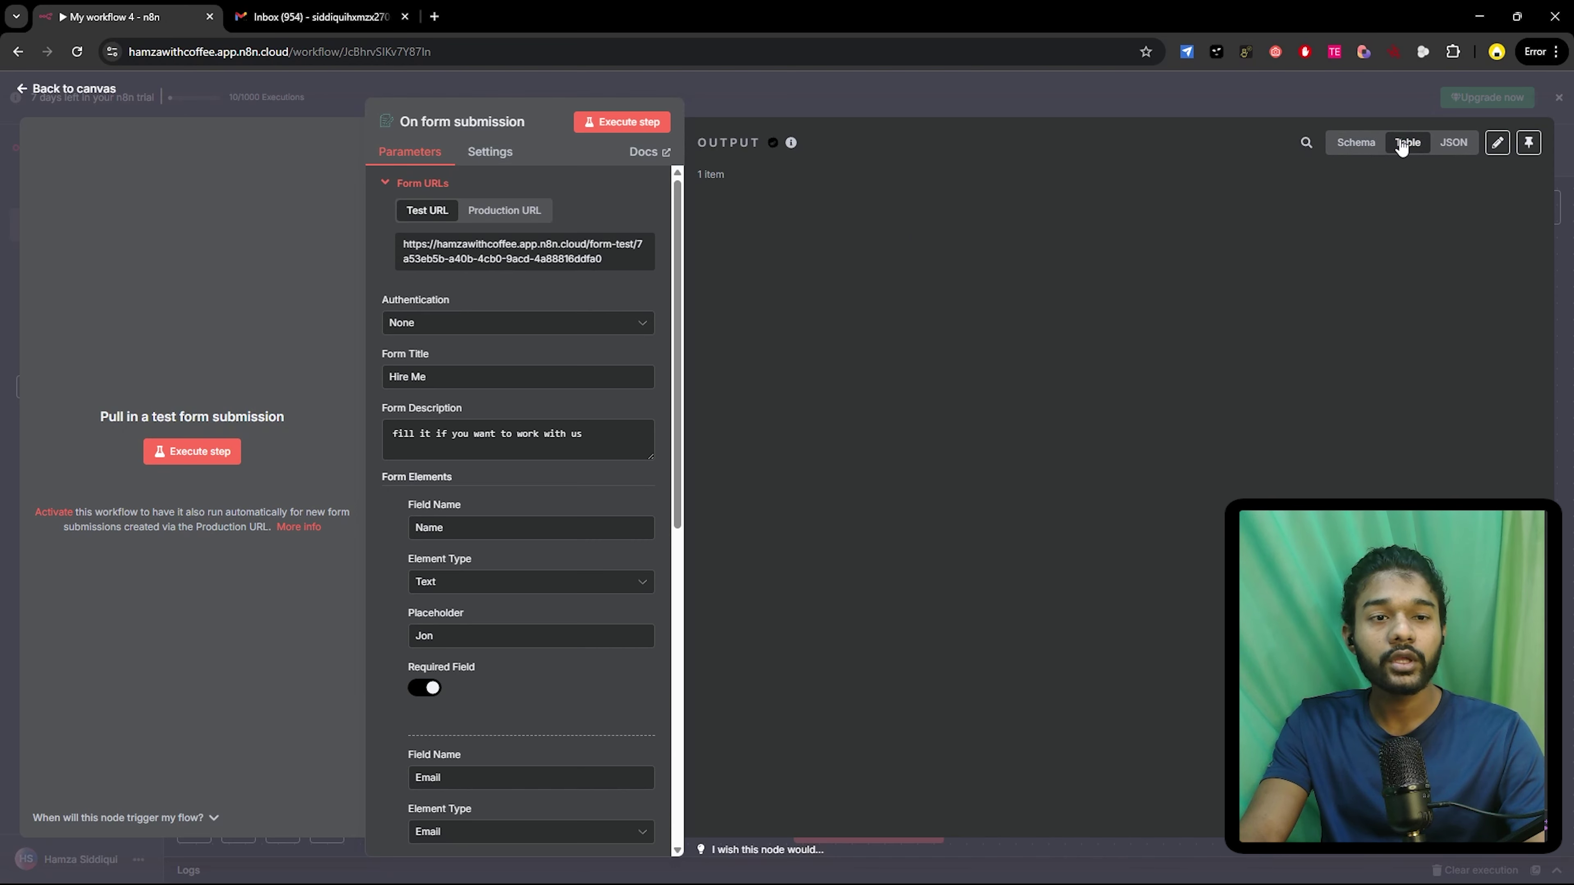
{"action": "left_click", "coordinate": [1453, 146]}
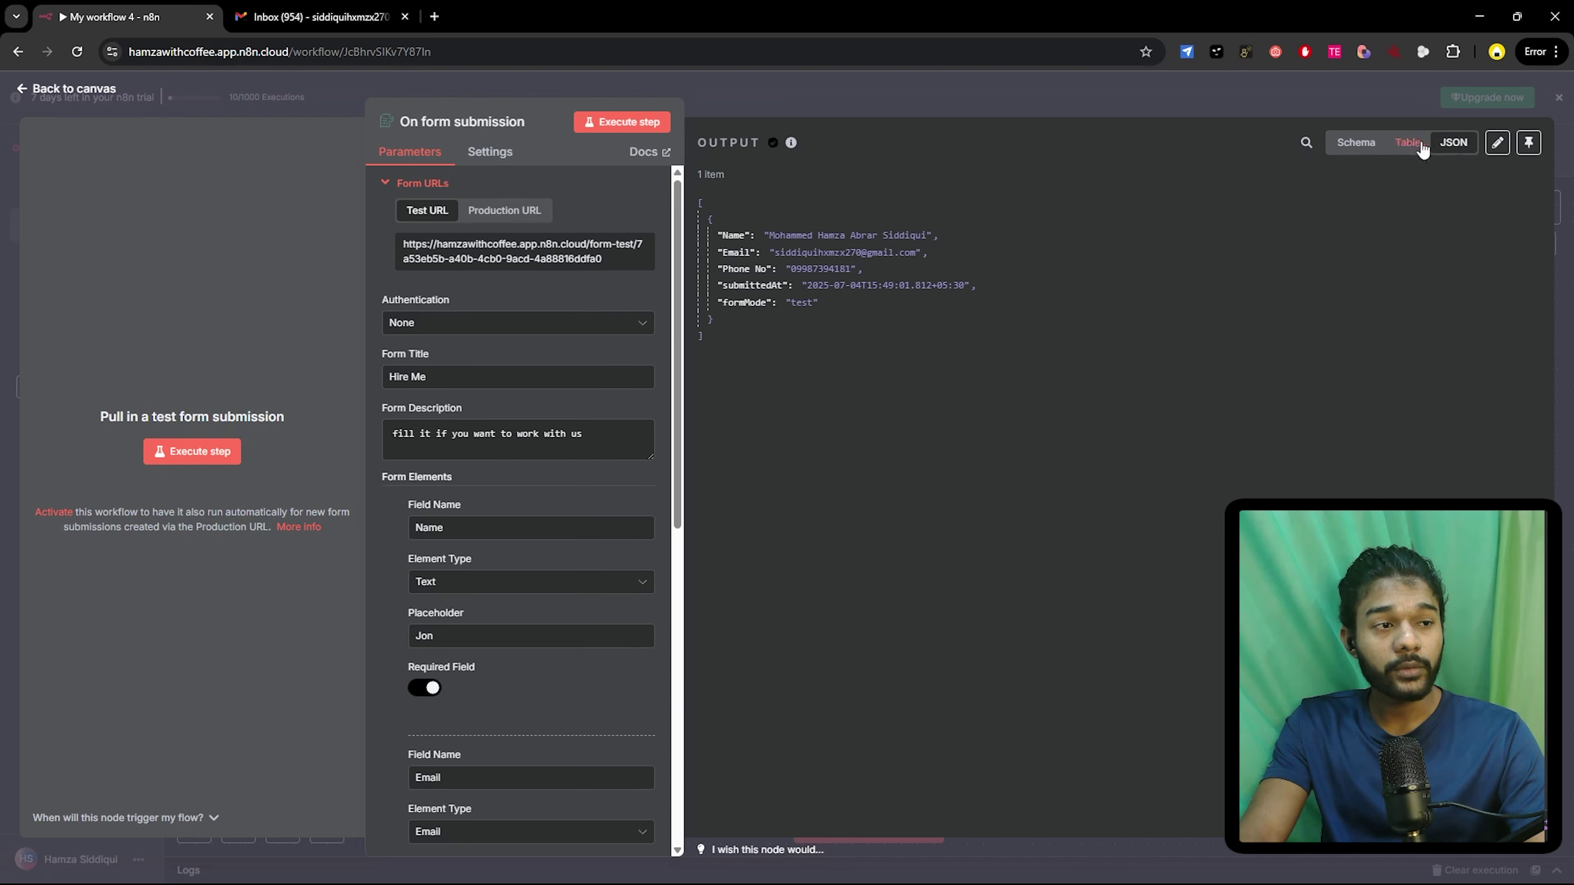
{"action": "left_click", "coordinate": [1351, 148]}
{"action": "left_click", "coordinate": [1528, 143]}
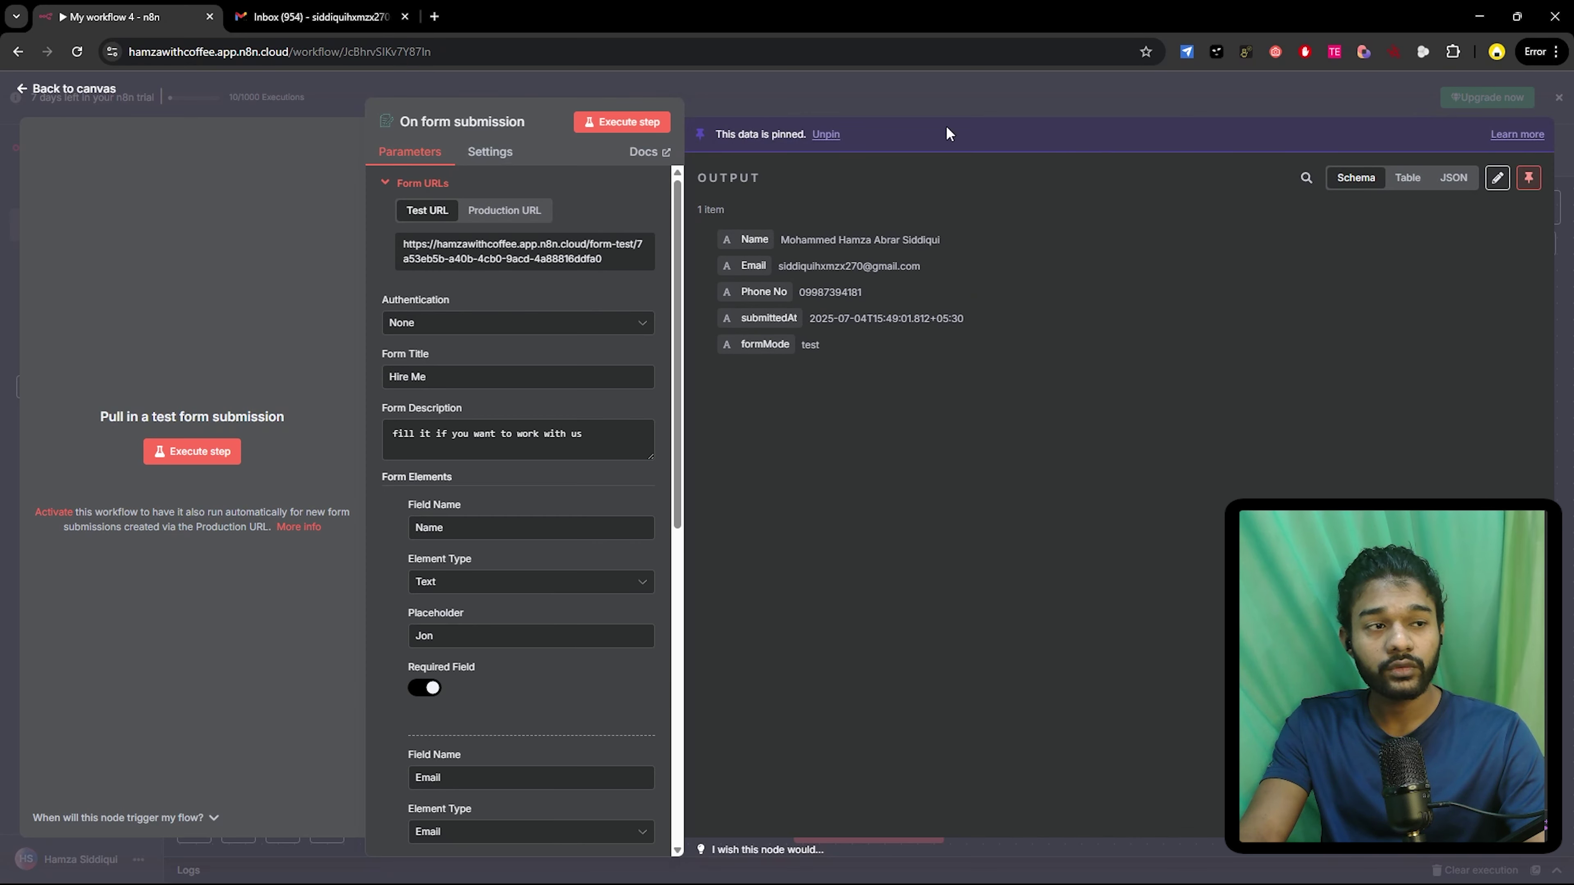
{"action": "left_click", "coordinate": [62, 90]}
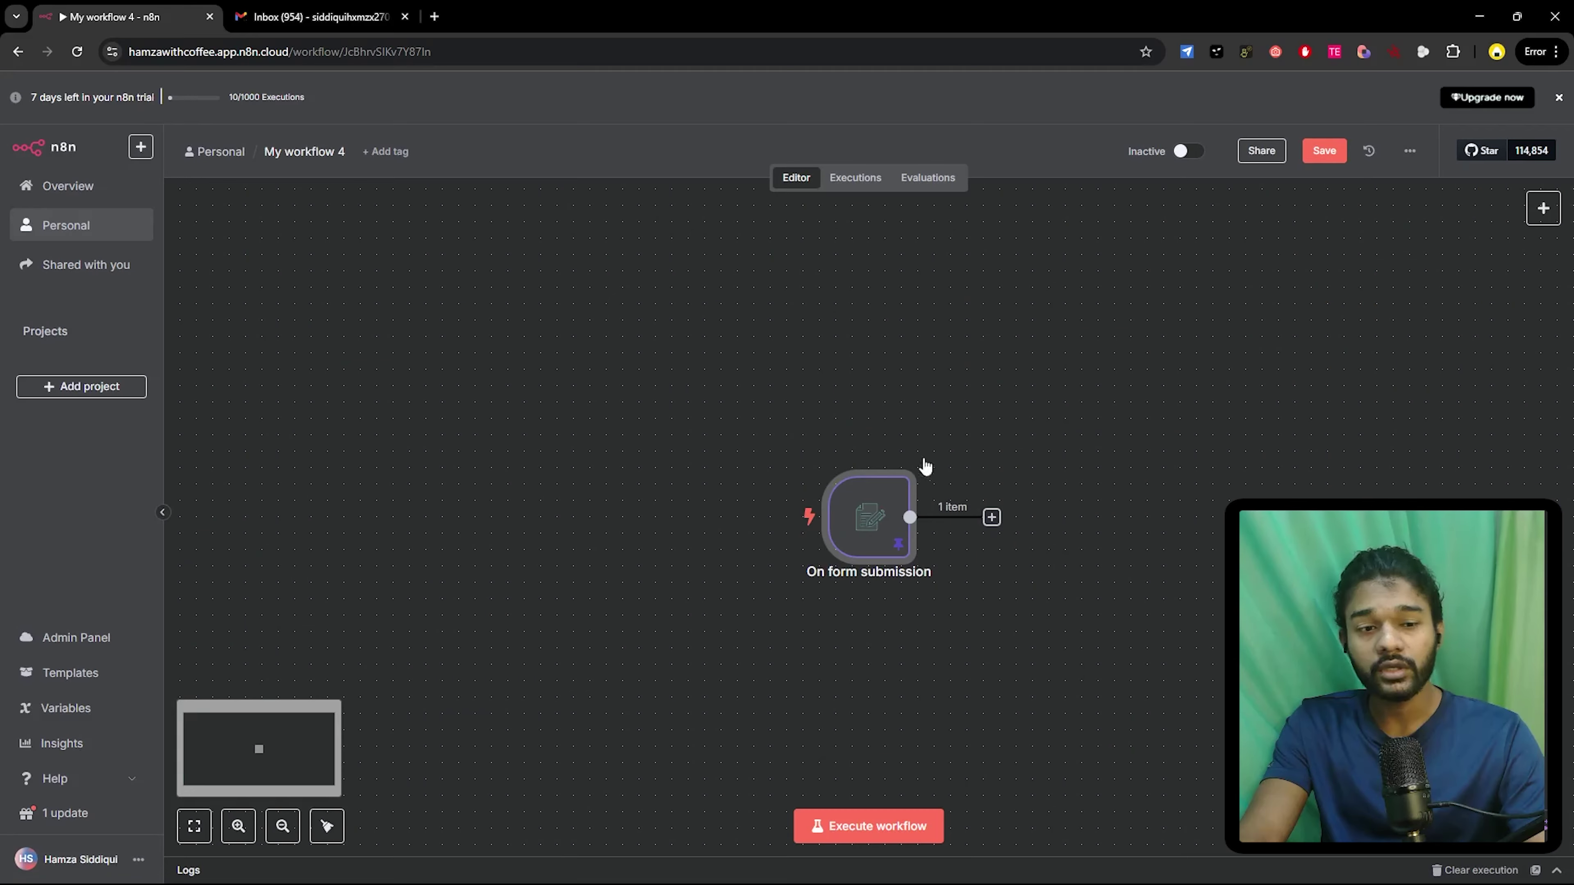
- Search for Gmail after the form trigger and add its Send a message action
{"action": "left_click", "coordinate": [997, 519]}
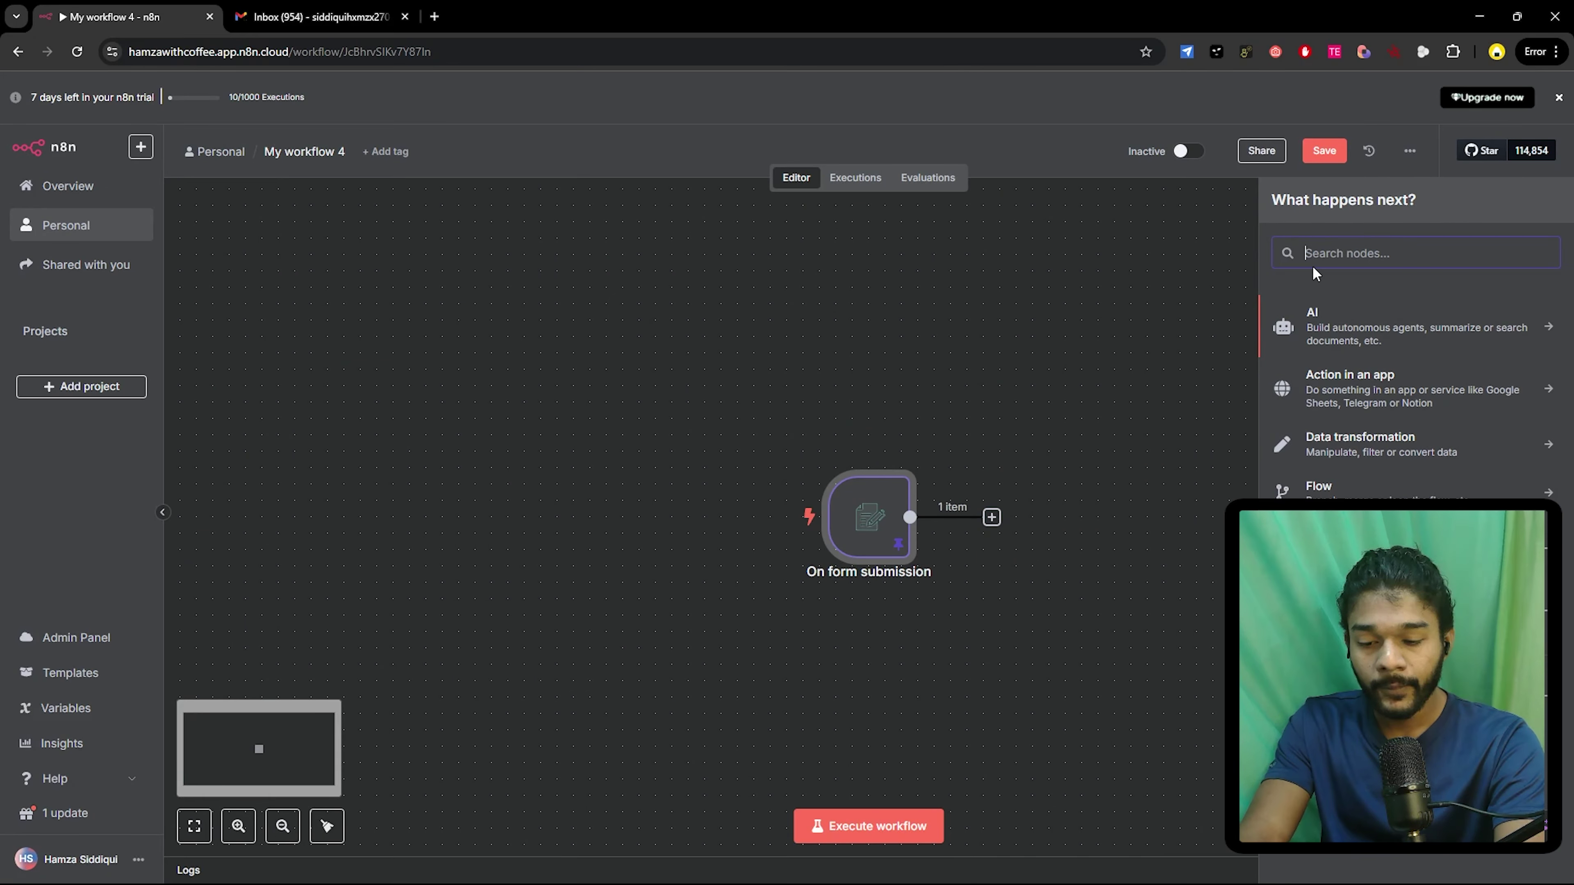
{"action": "type", "text": "gmial"}
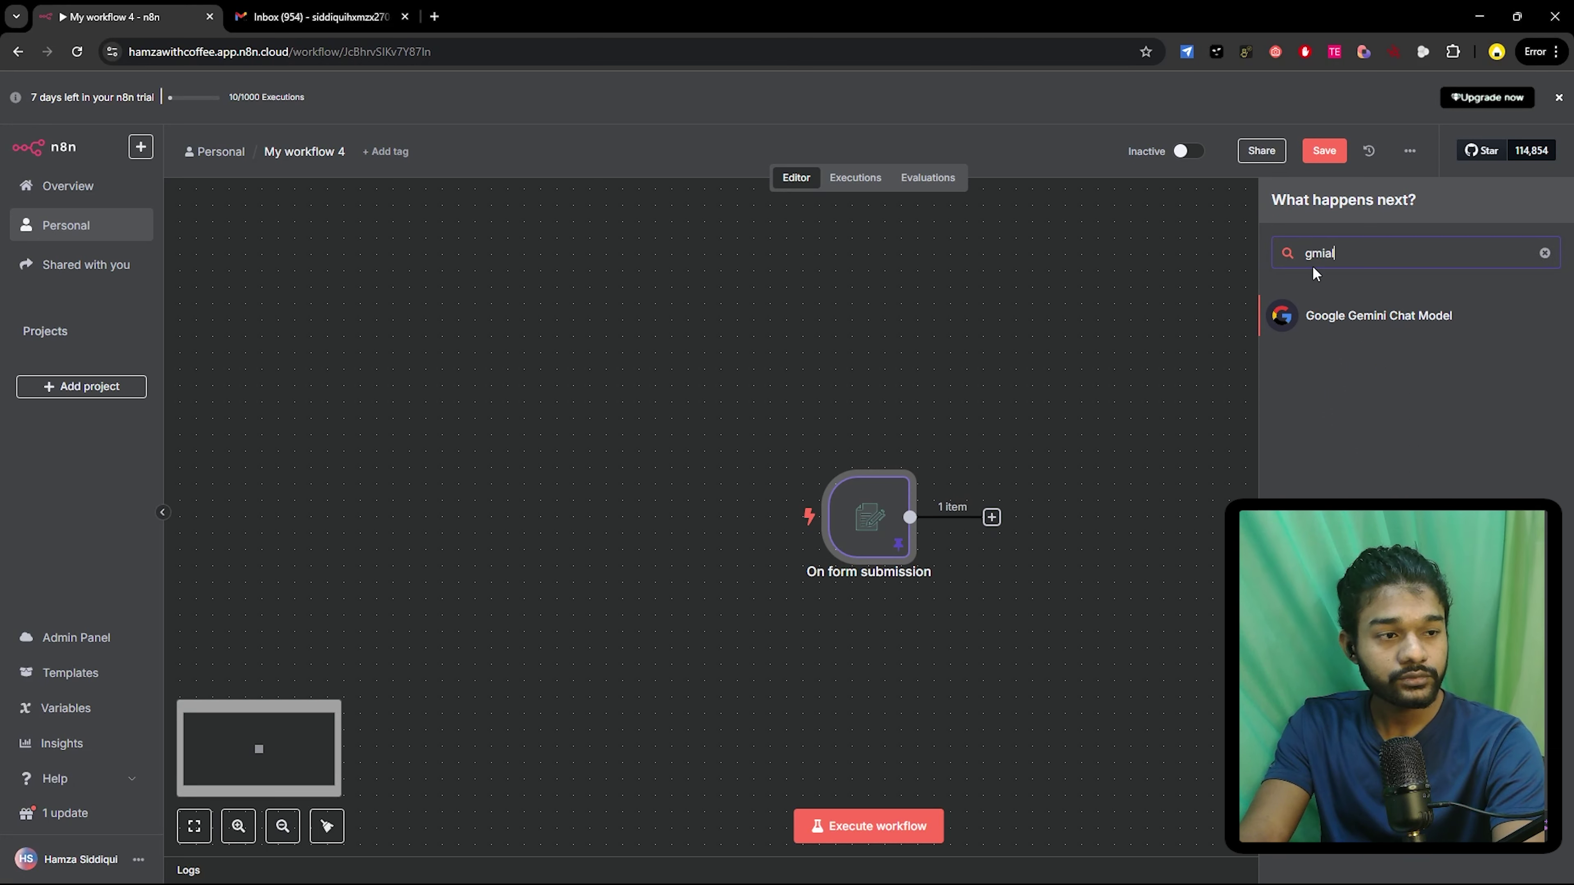
{"action": "key", "text": "BackSpace"}
{"action": "key", "text": "BackSpace"}
{"action": "key", "text": "BackSpace"}
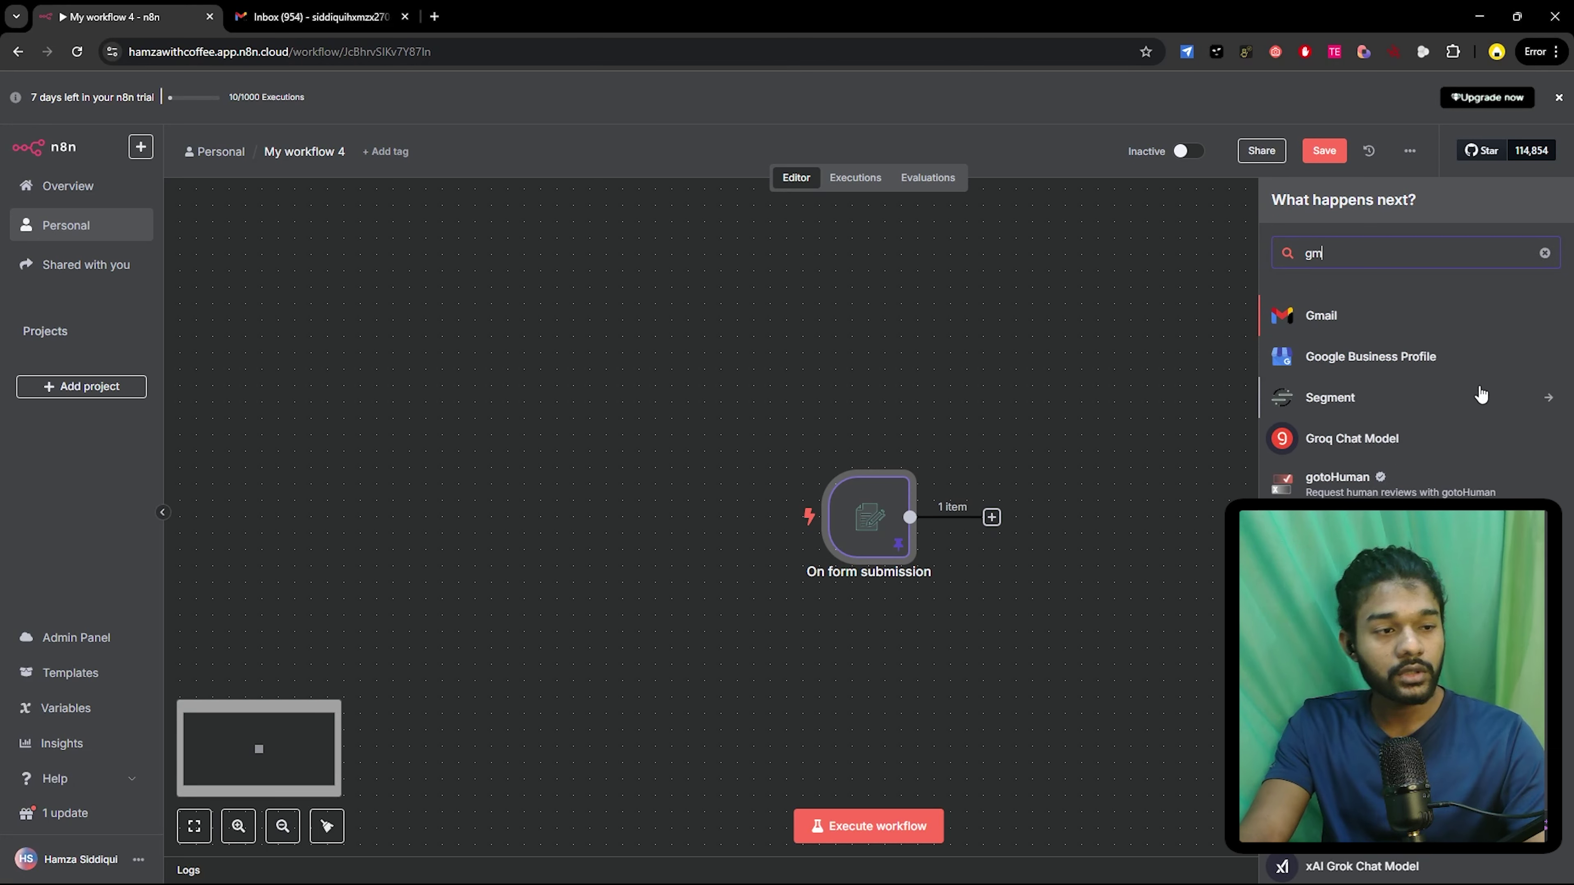
{"action": "left_click", "coordinate": [1340, 319]}
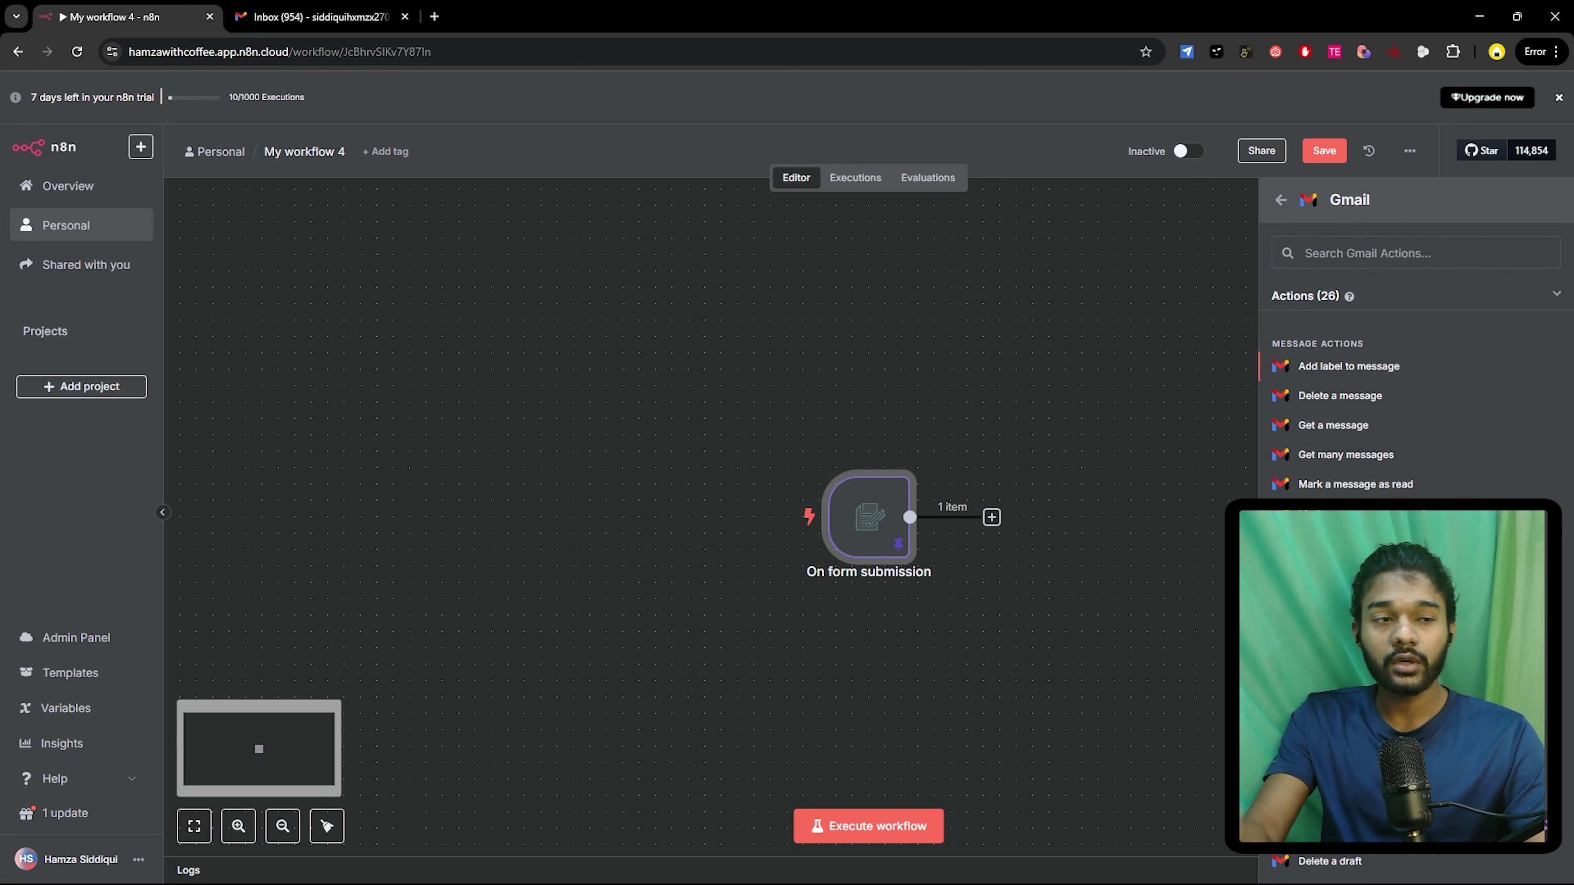
{"action": "left_click", "coordinate": [1332, 602]}
- Select the existing Gmail account credential, verify its connection, and keep the Send operation
{"action": "left_click", "coordinate": [803, 204]}
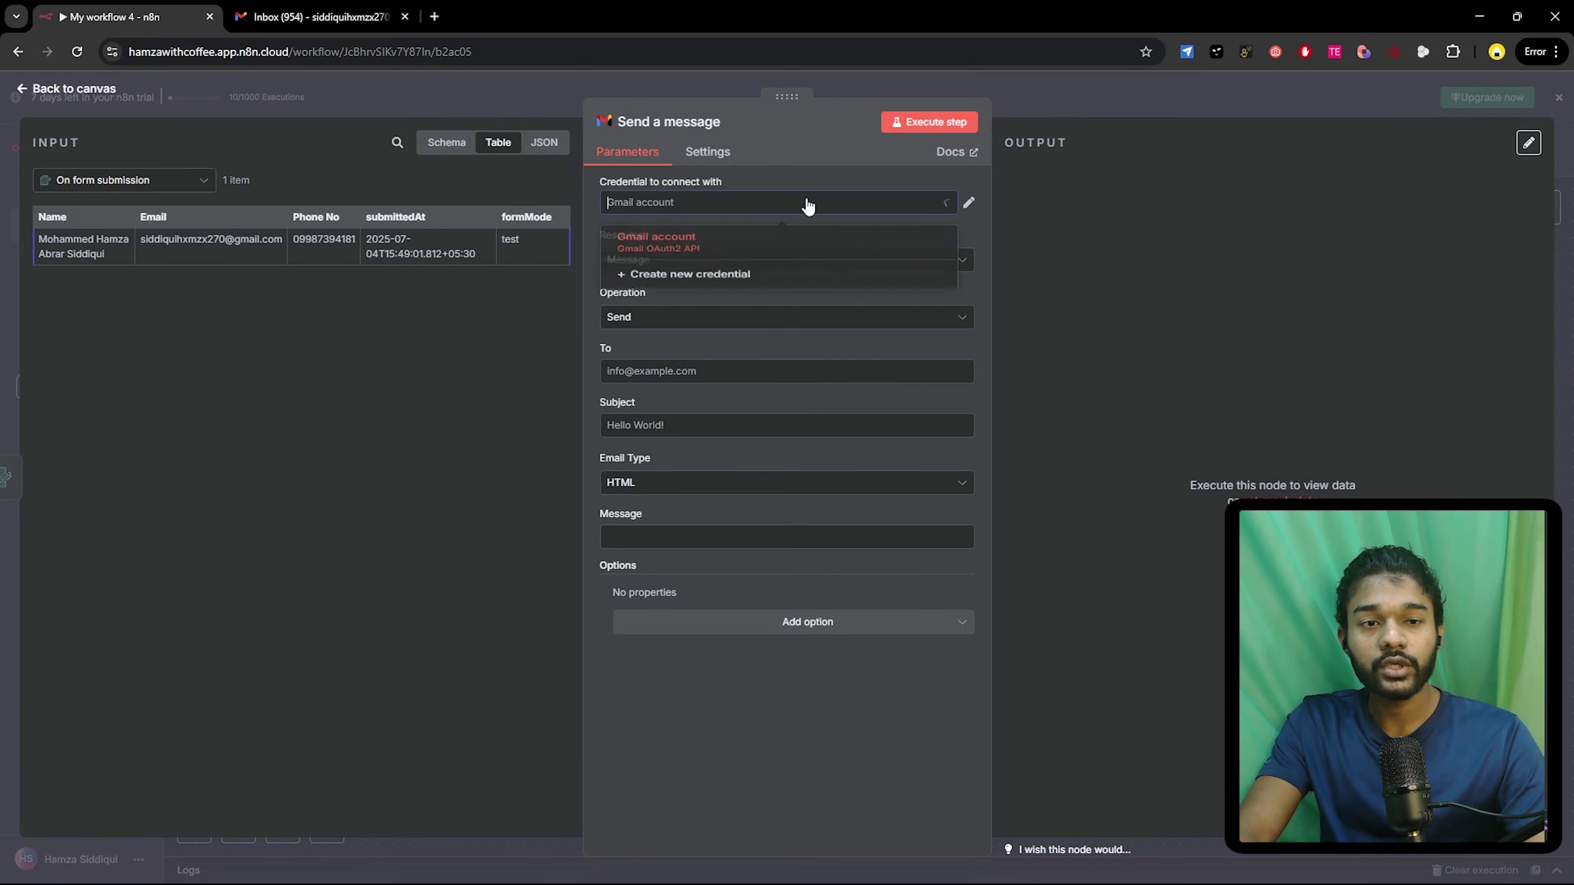
{"action": "left_click", "coordinate": [688, 251]}
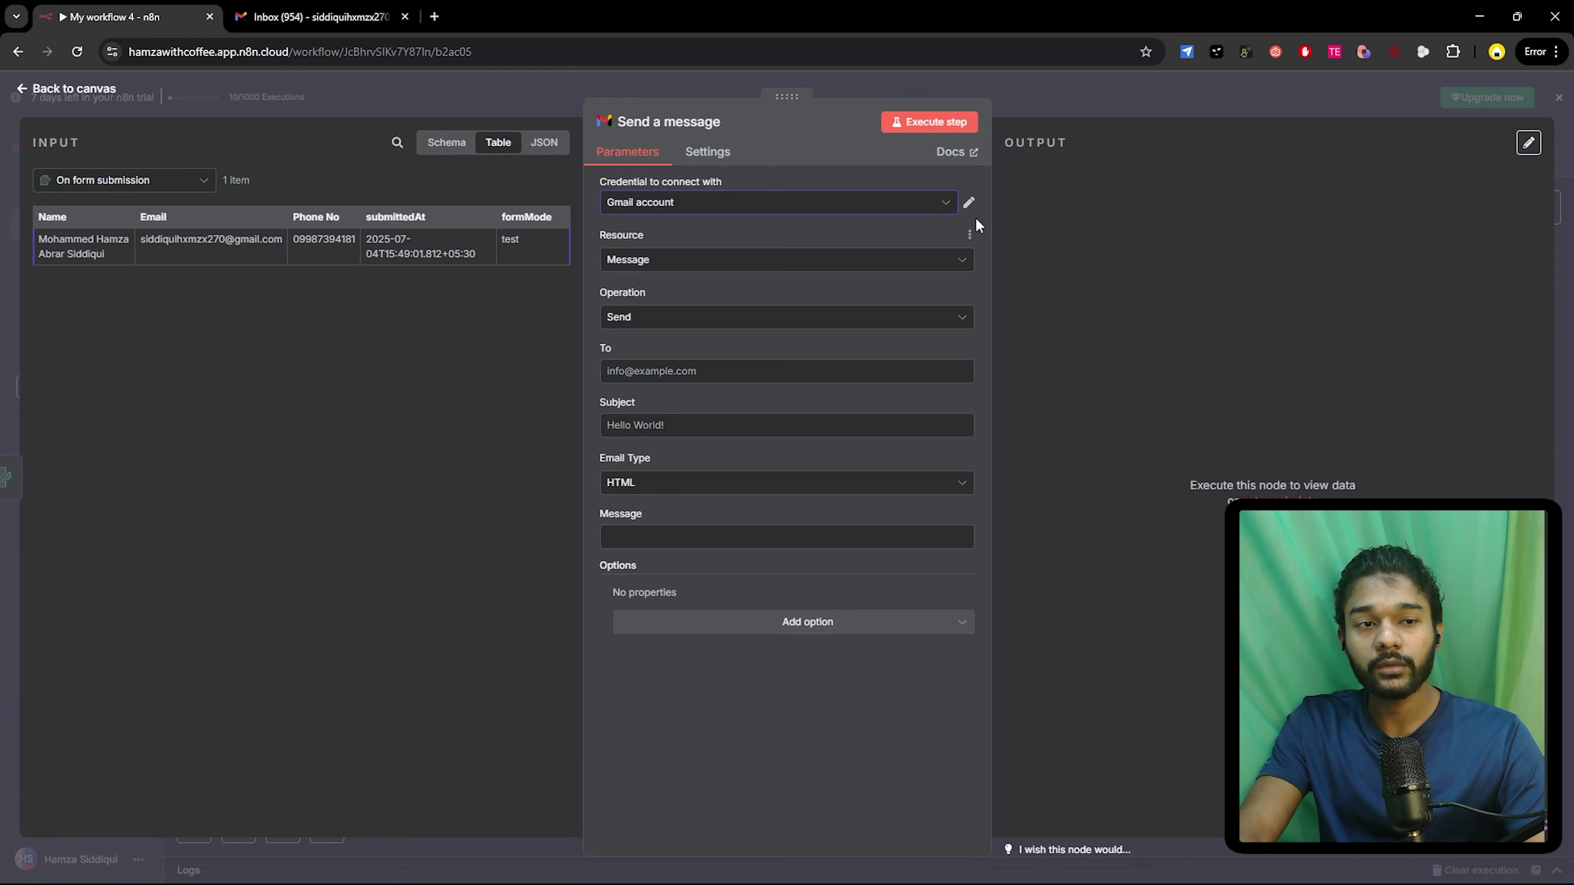
{"action": "left_click", "coordinate": [970, 204]}
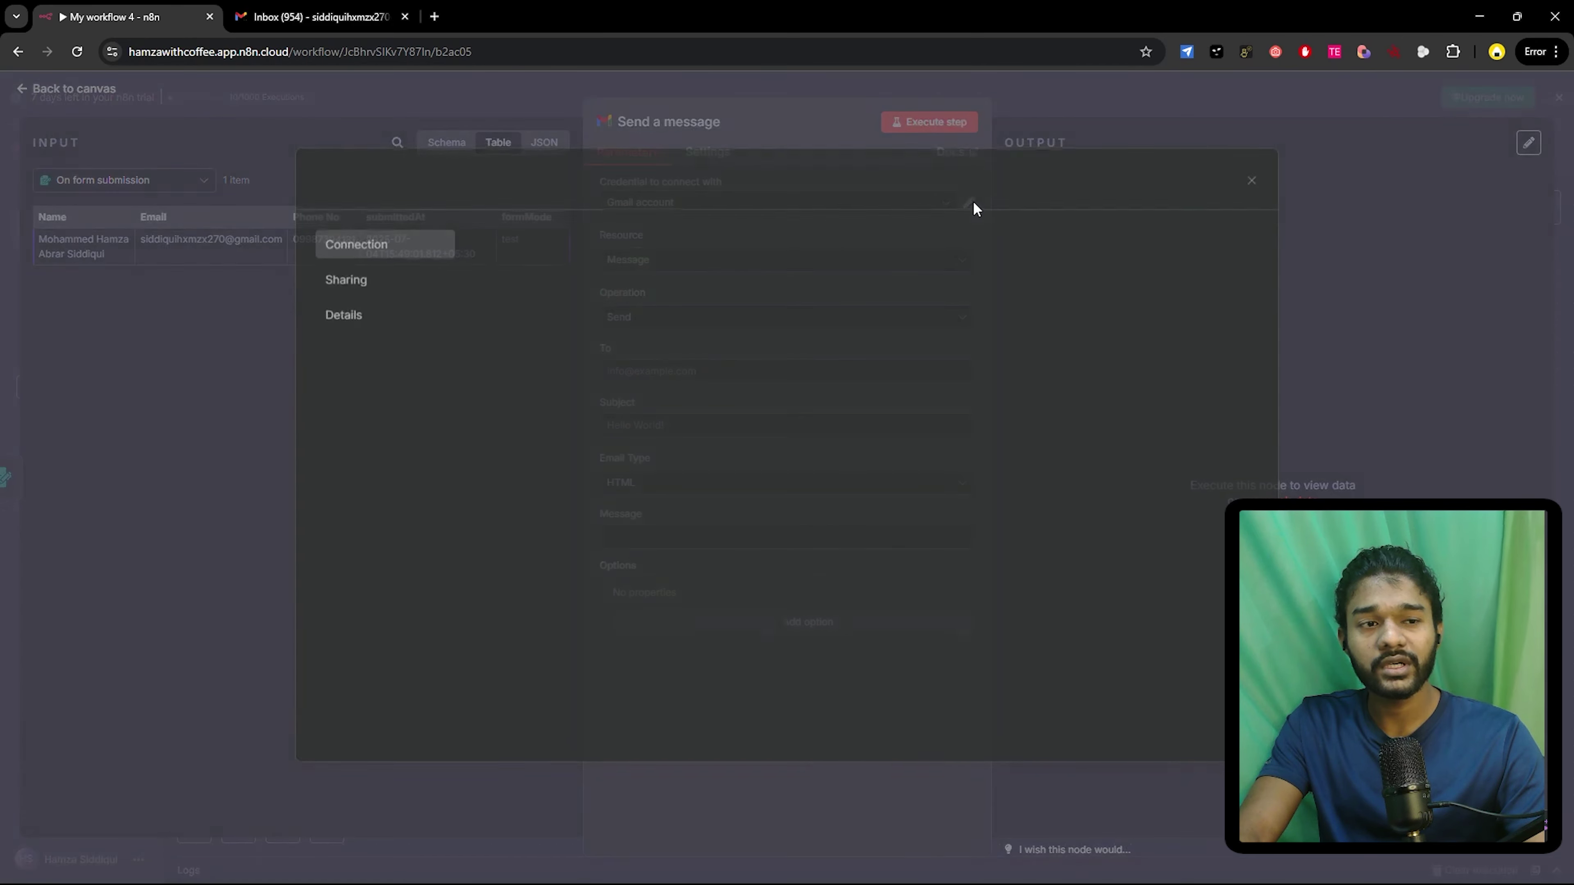
{"action": "left_click", "coordinate": [1252, 183]}
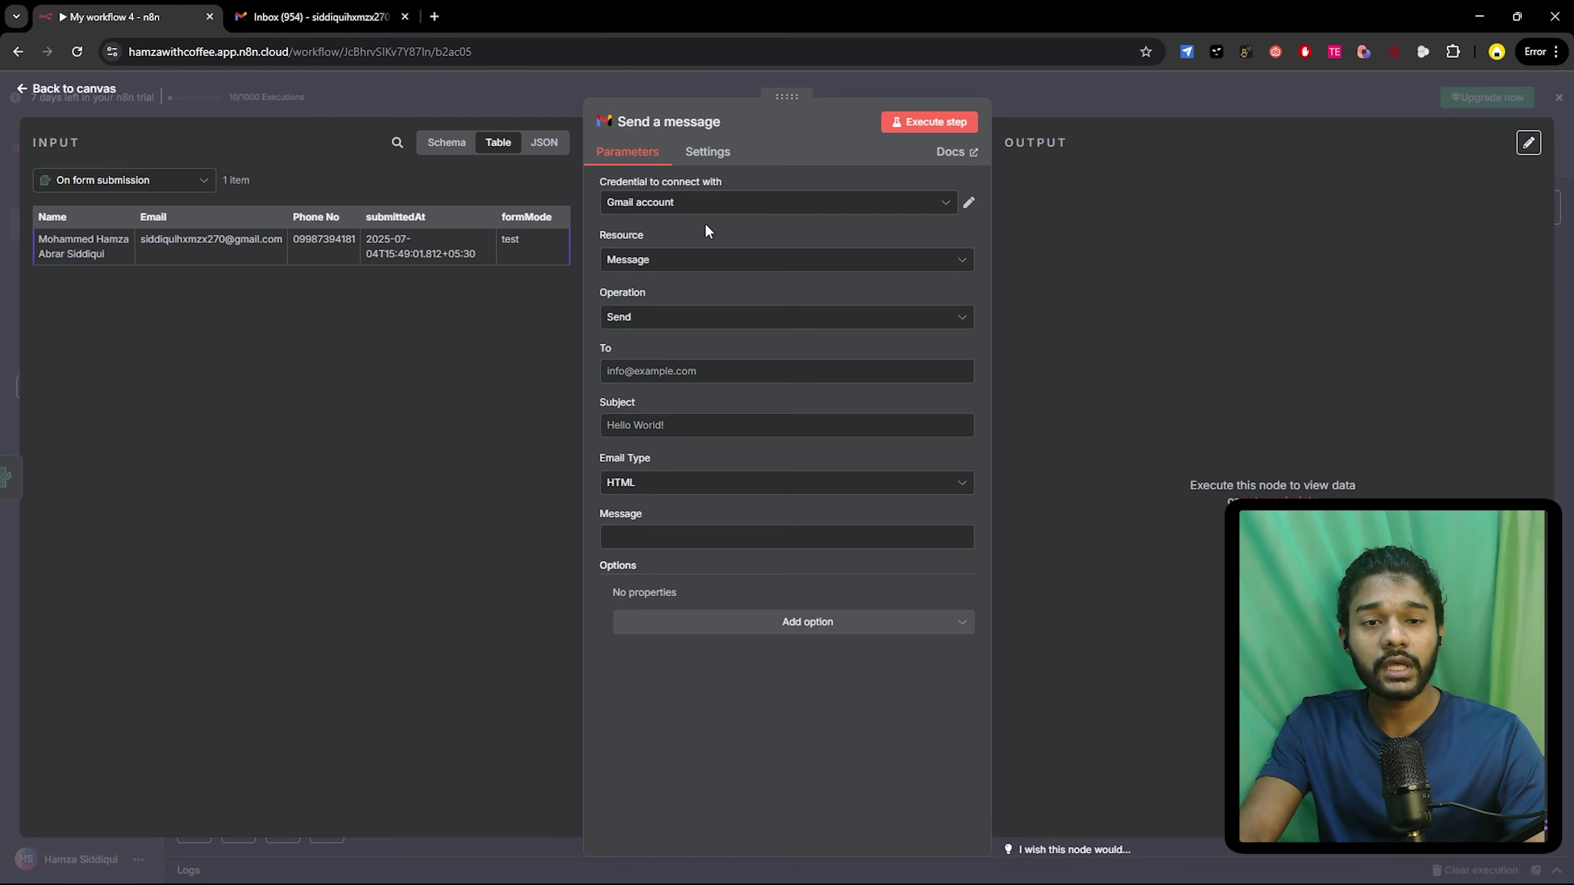
{"action": "left_click", "coordinate": [645, 328]}
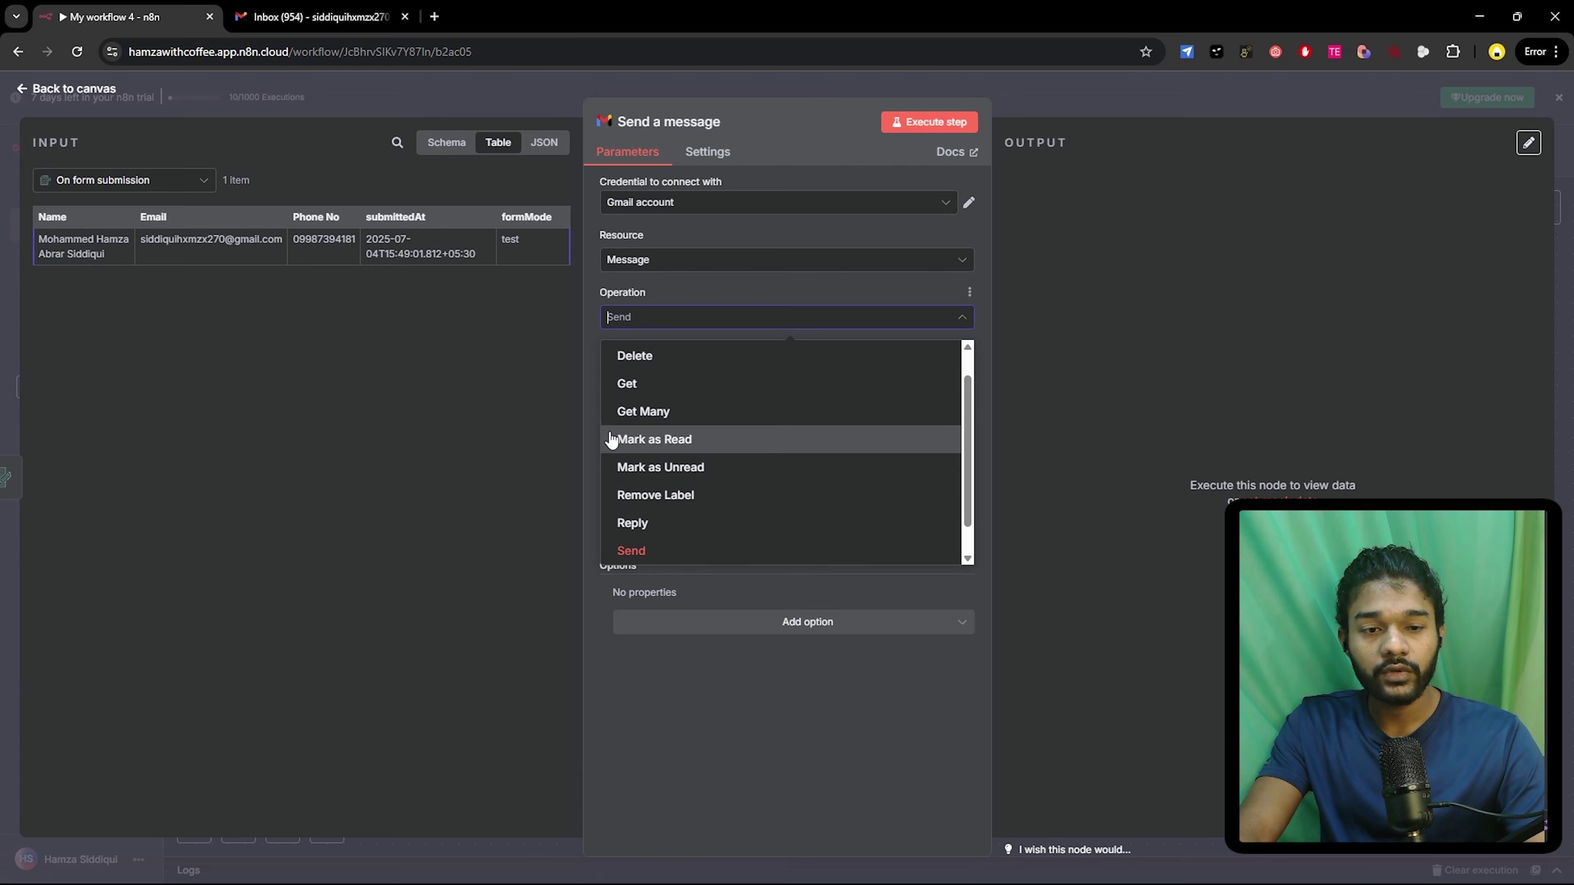
{"action": "left_click", "coordinate": [593, 303]}
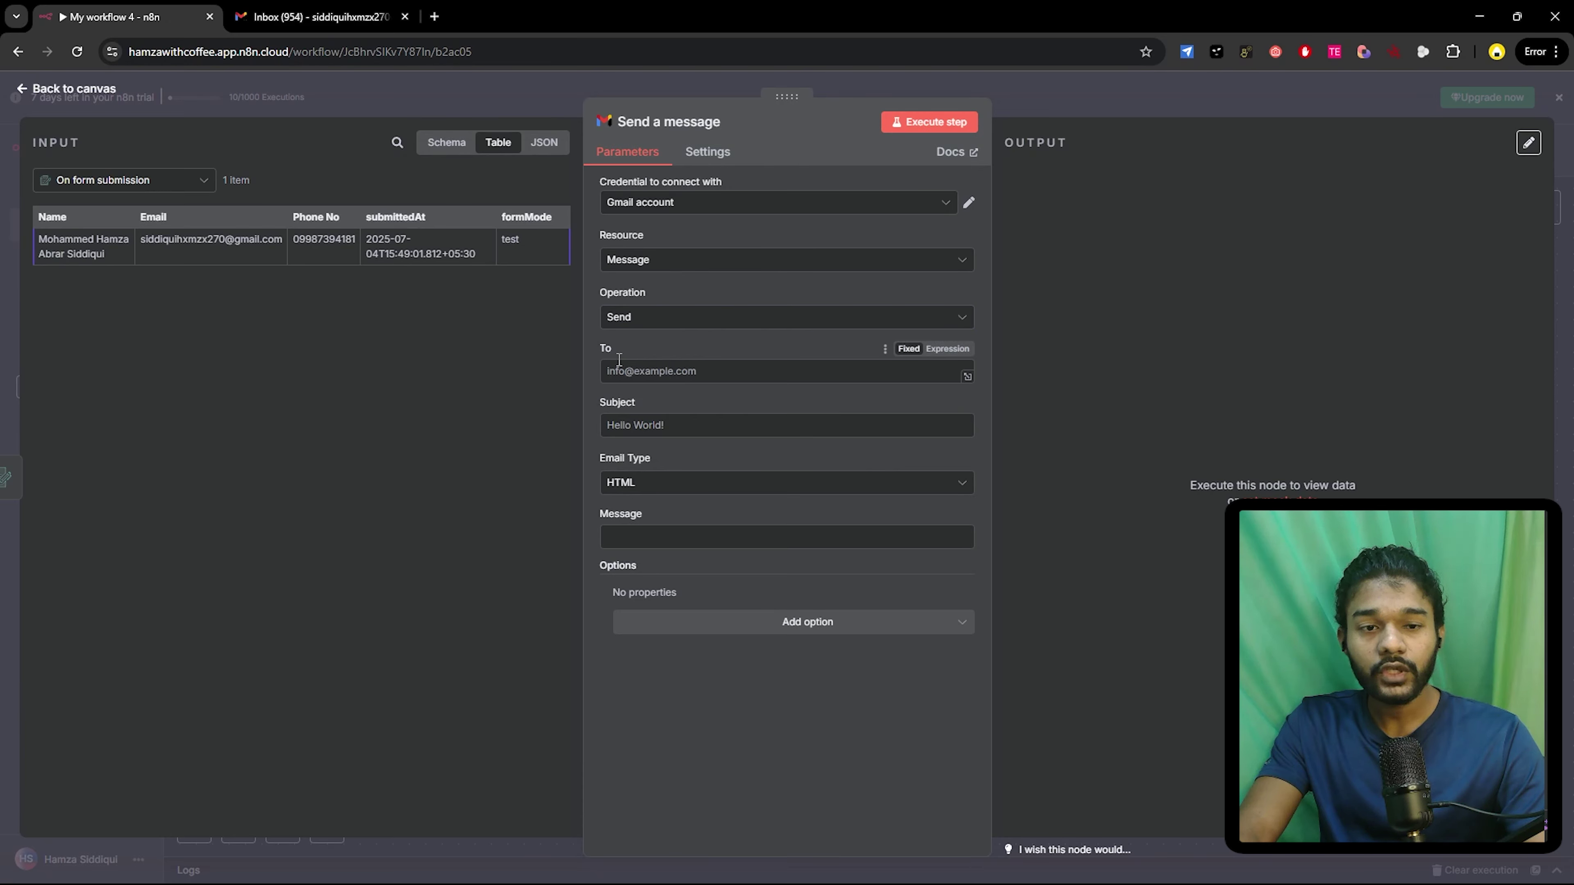
- Map the submitter's Email into the recipient field and set the subject to 'Got your response'
{"action": "left_click_drag", "start_coordinate": [151, 217], "coordinate": [696, 374]}
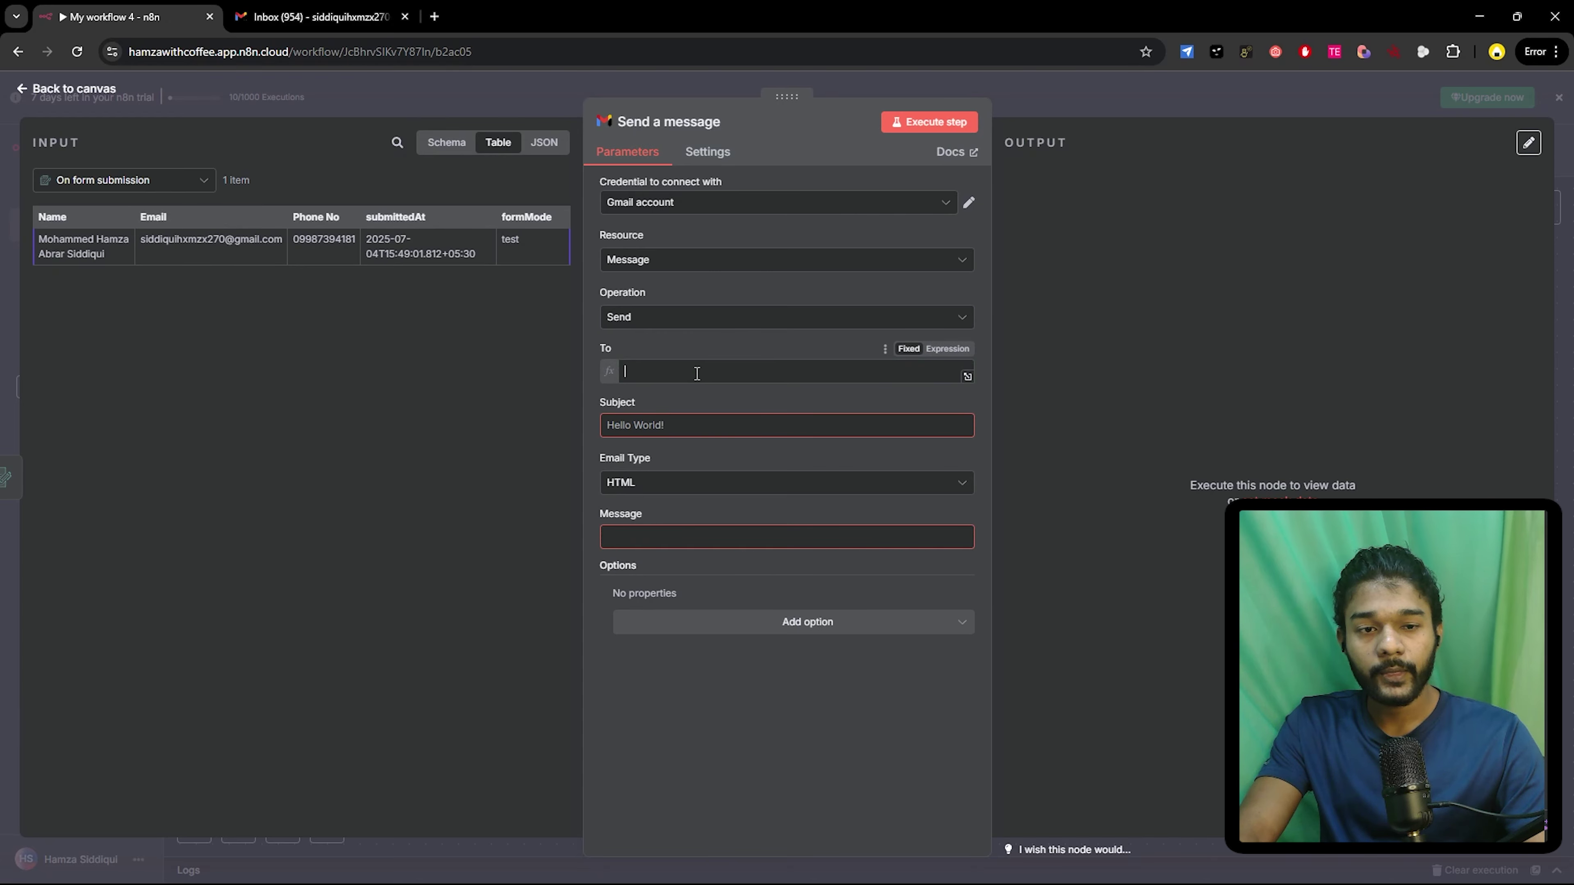
{"action": "left_click", "coordinate": [720, 347]}
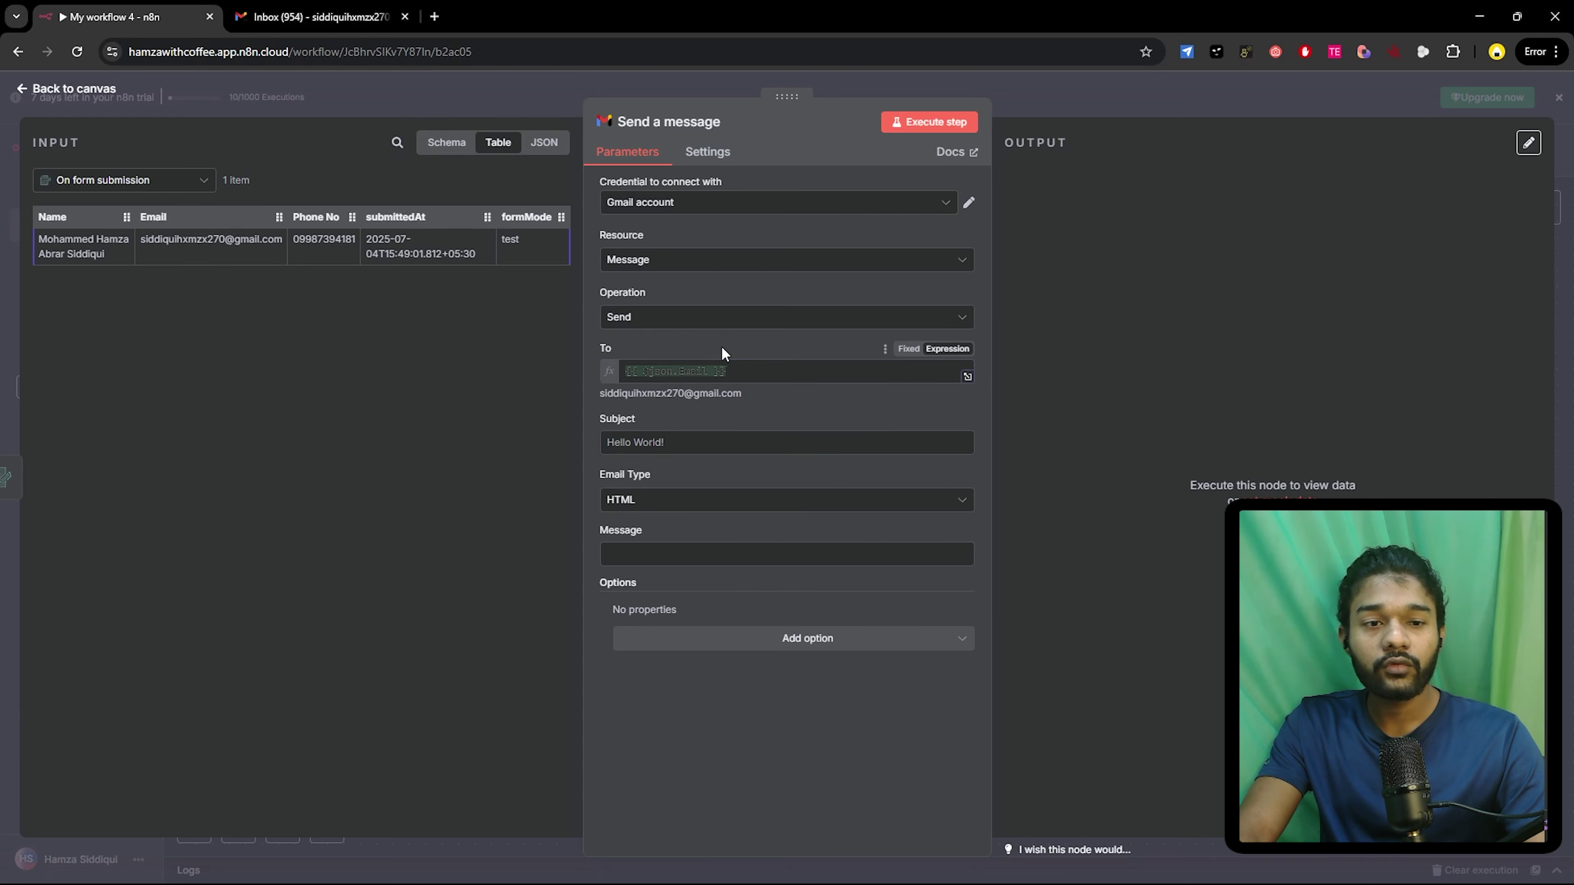
{"action": "left_click", "coordinate": [908, 349]}
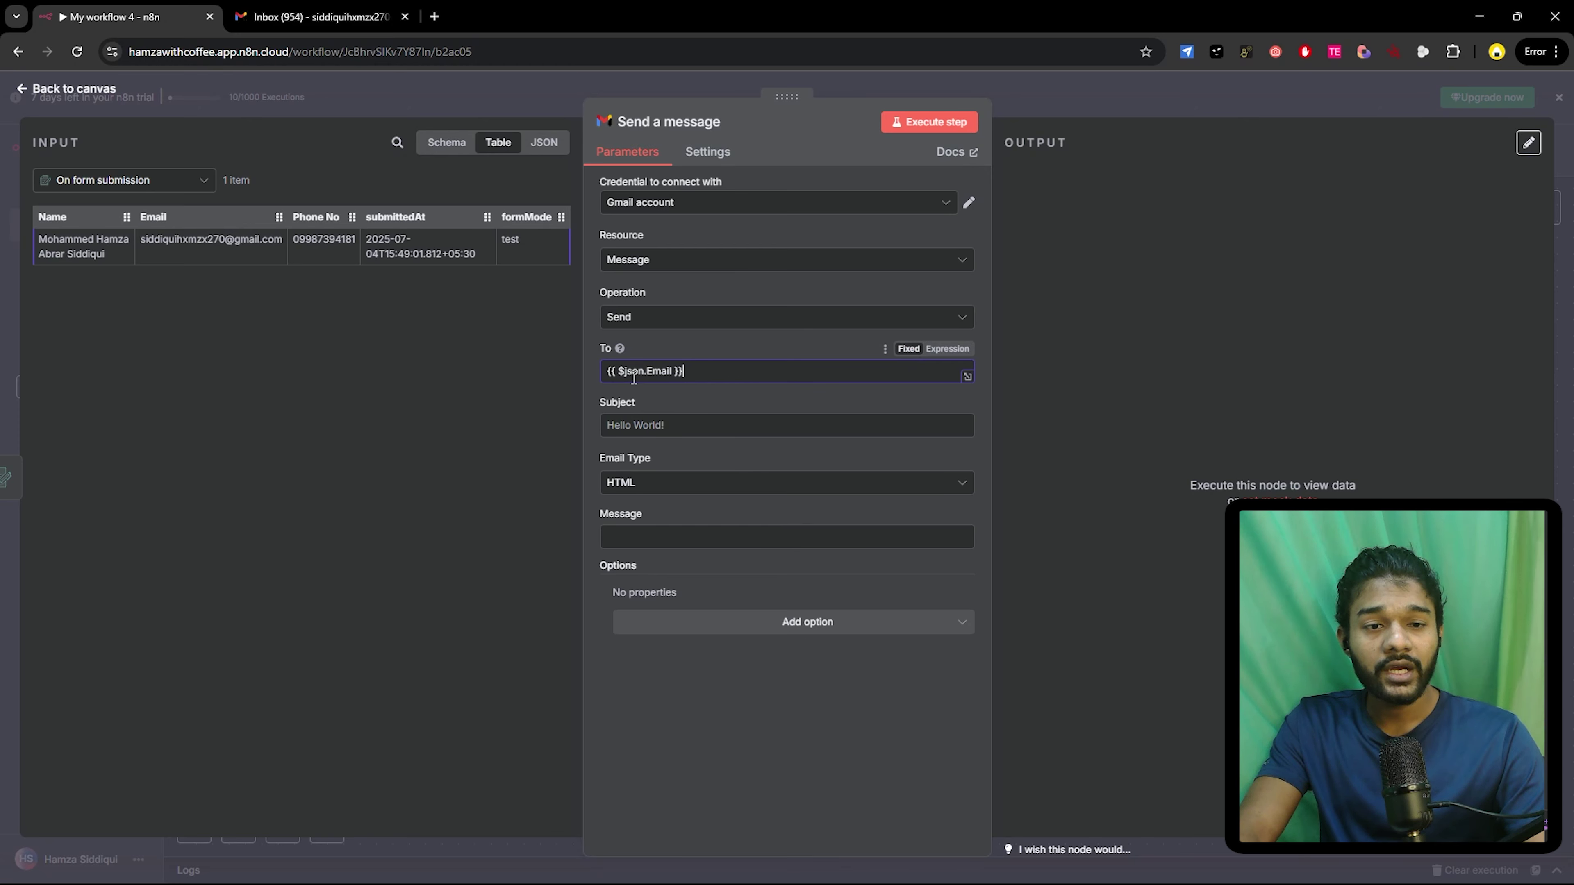
{"action": "left_click", "coordinate": [939, 351]}
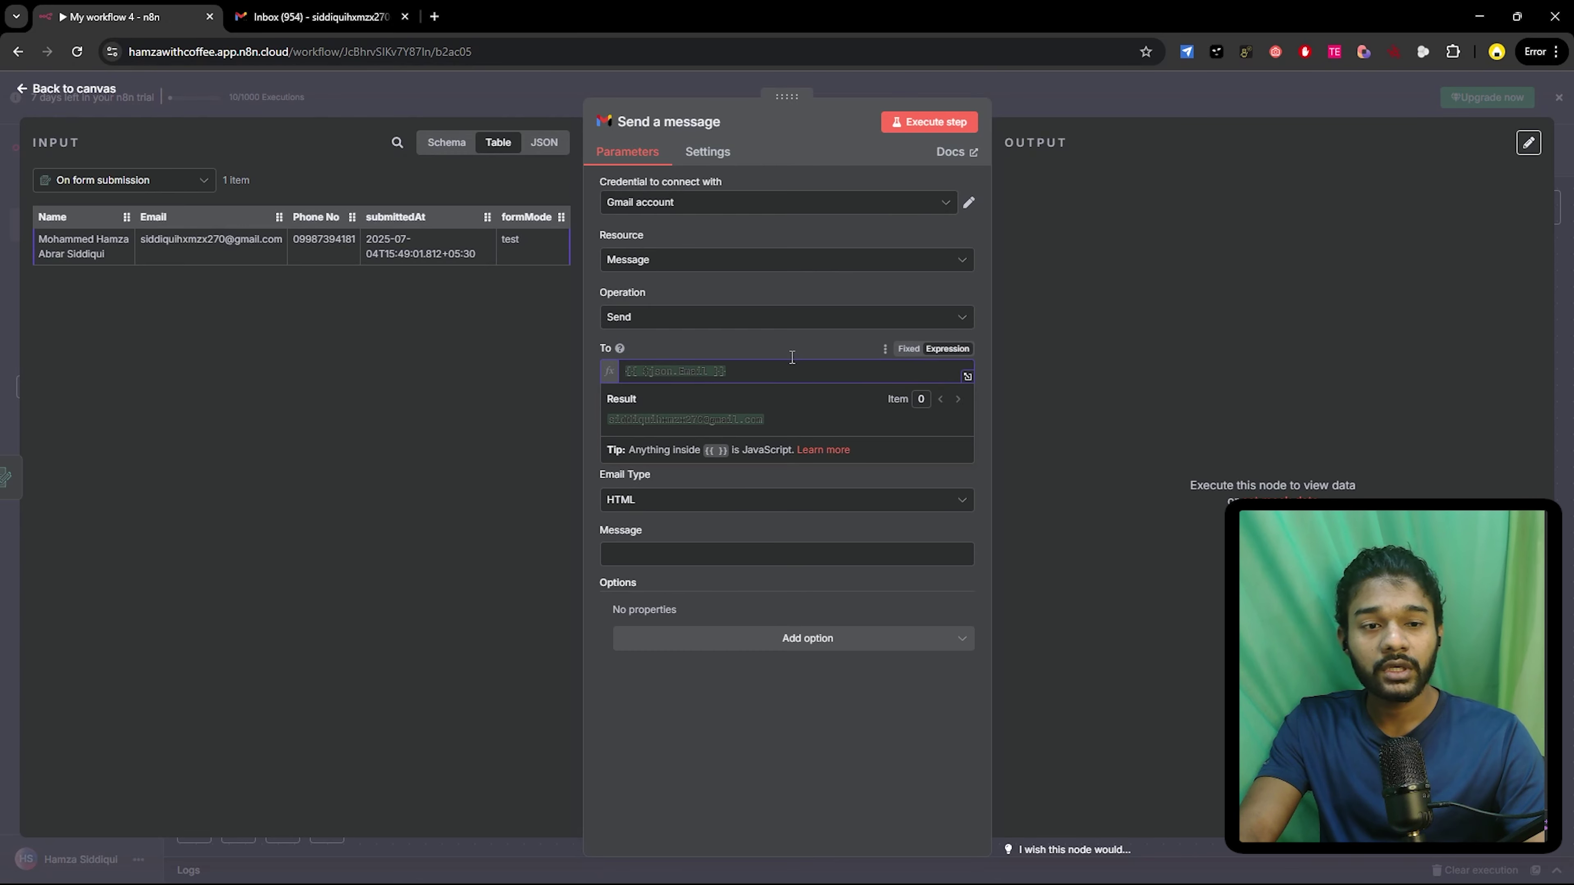
{"action": "left_click", "coordinate": [741, 340]}
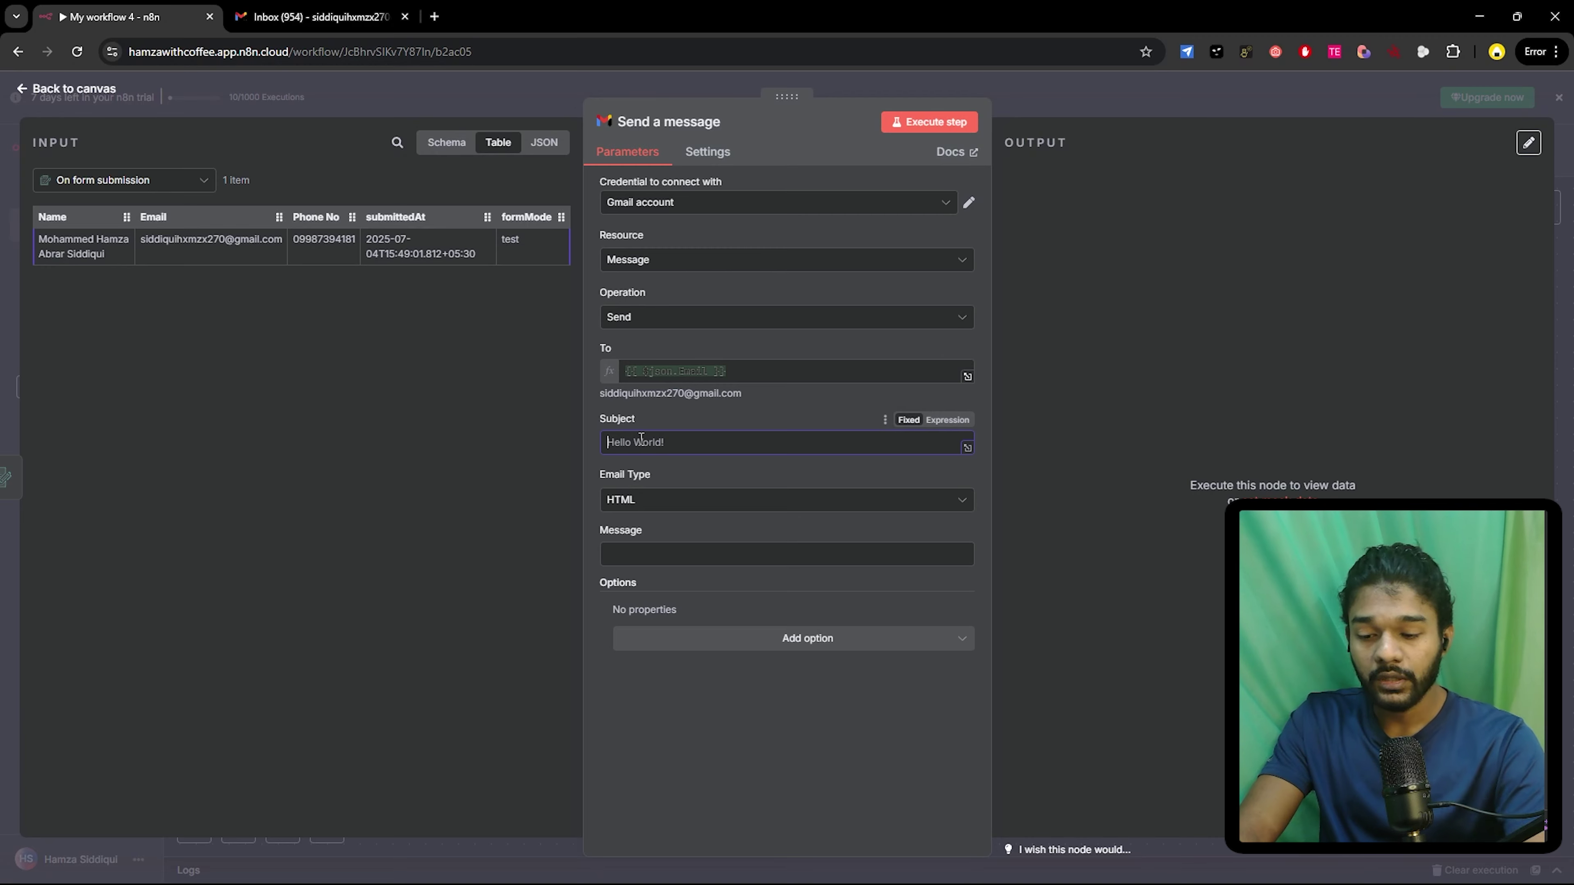
{"action": "type", "text": "He"}
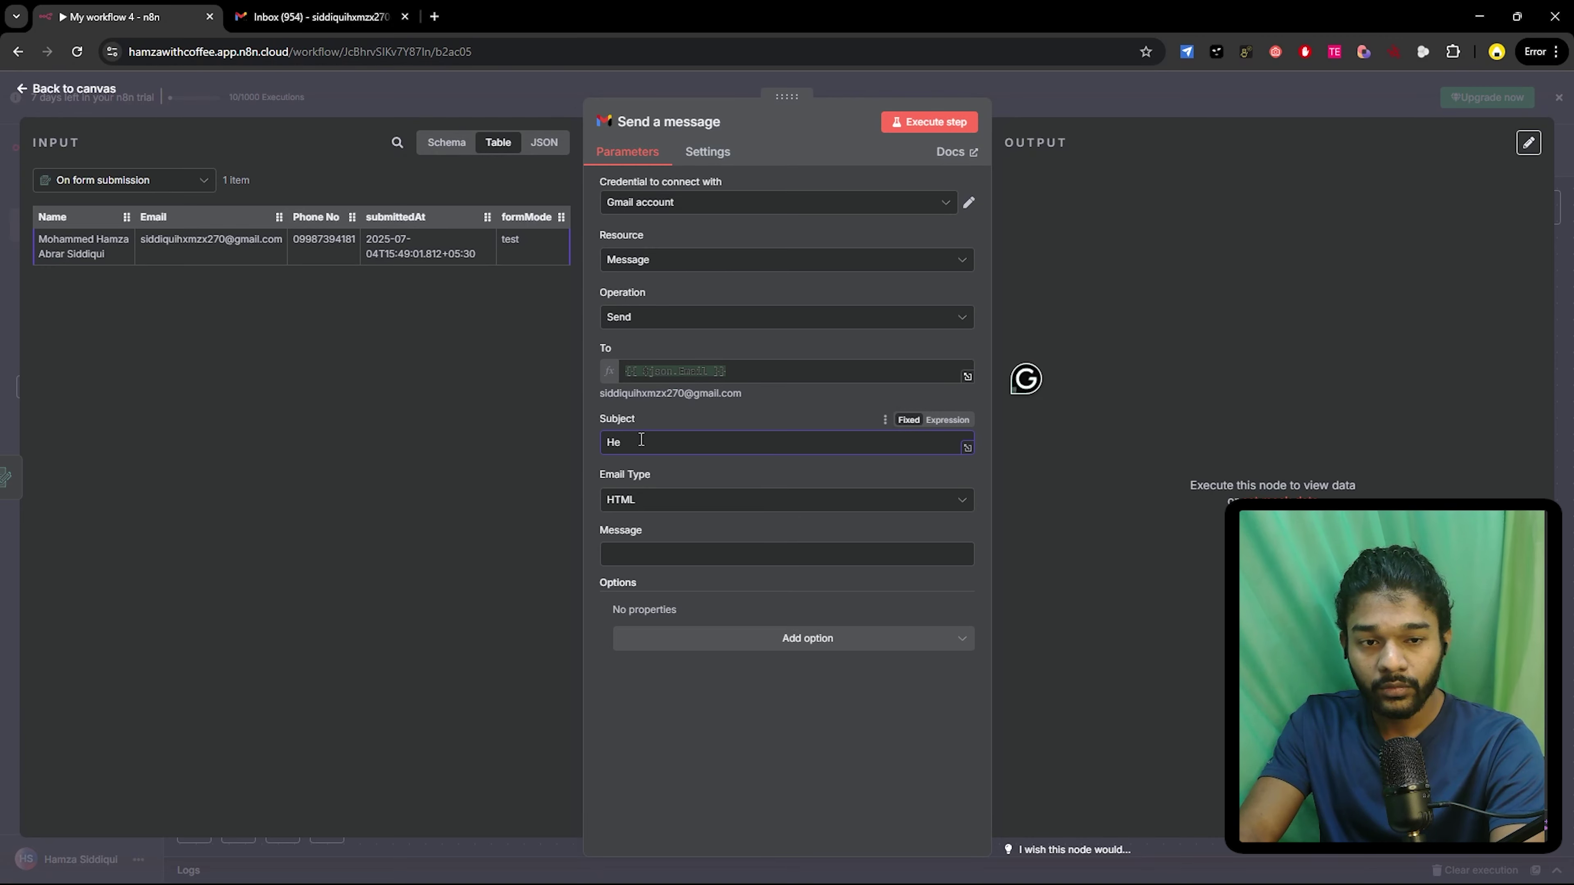
{"action": "type", "text": "G"}
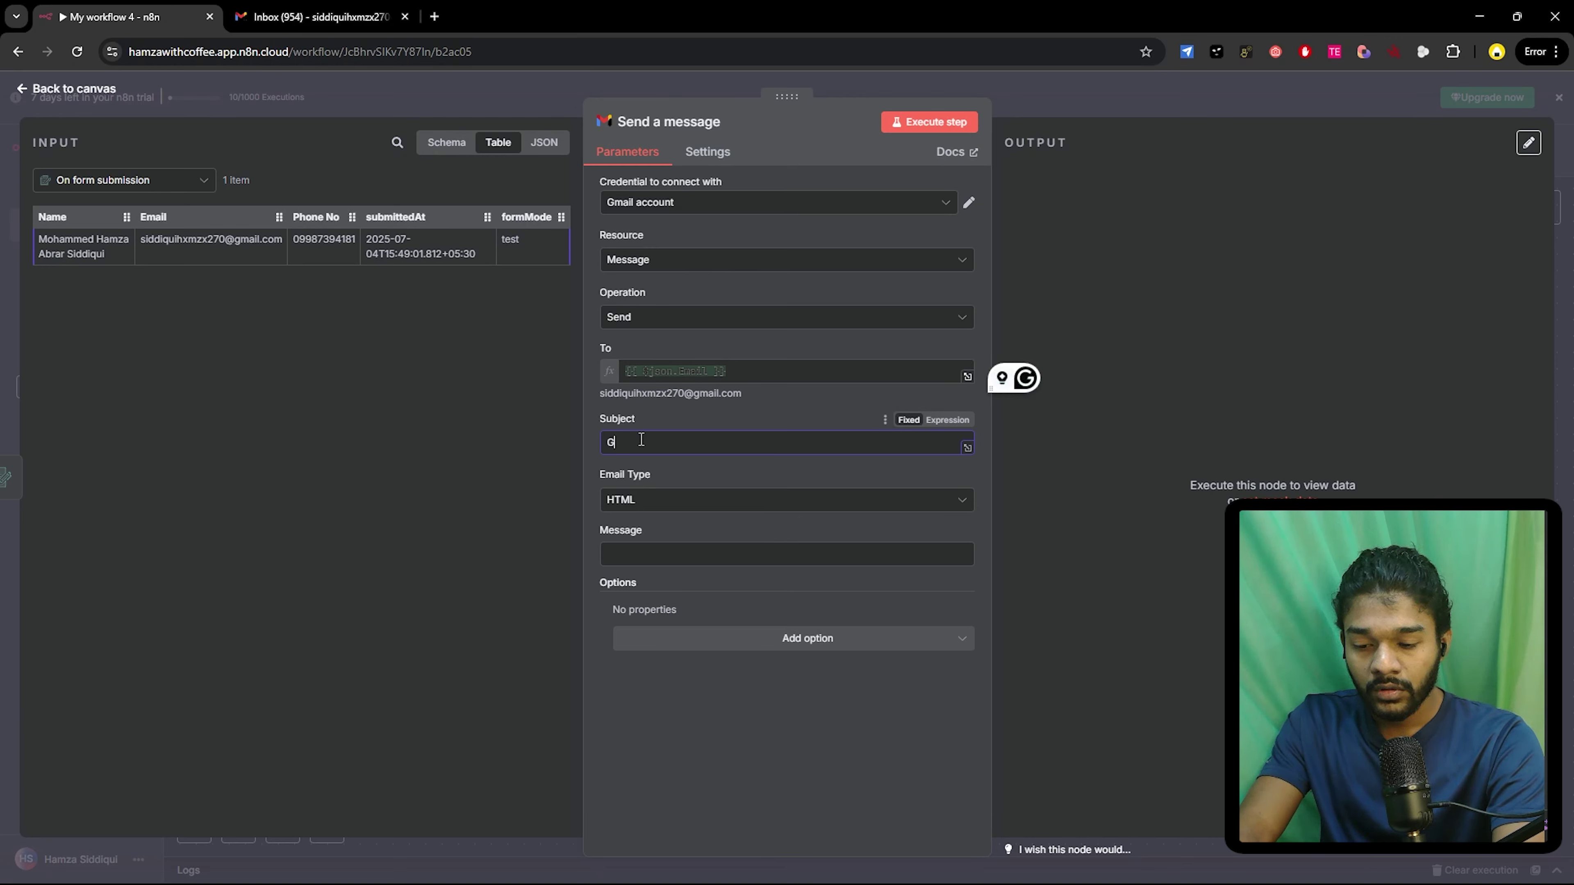
{"action": "type", "text": "ot yo"}
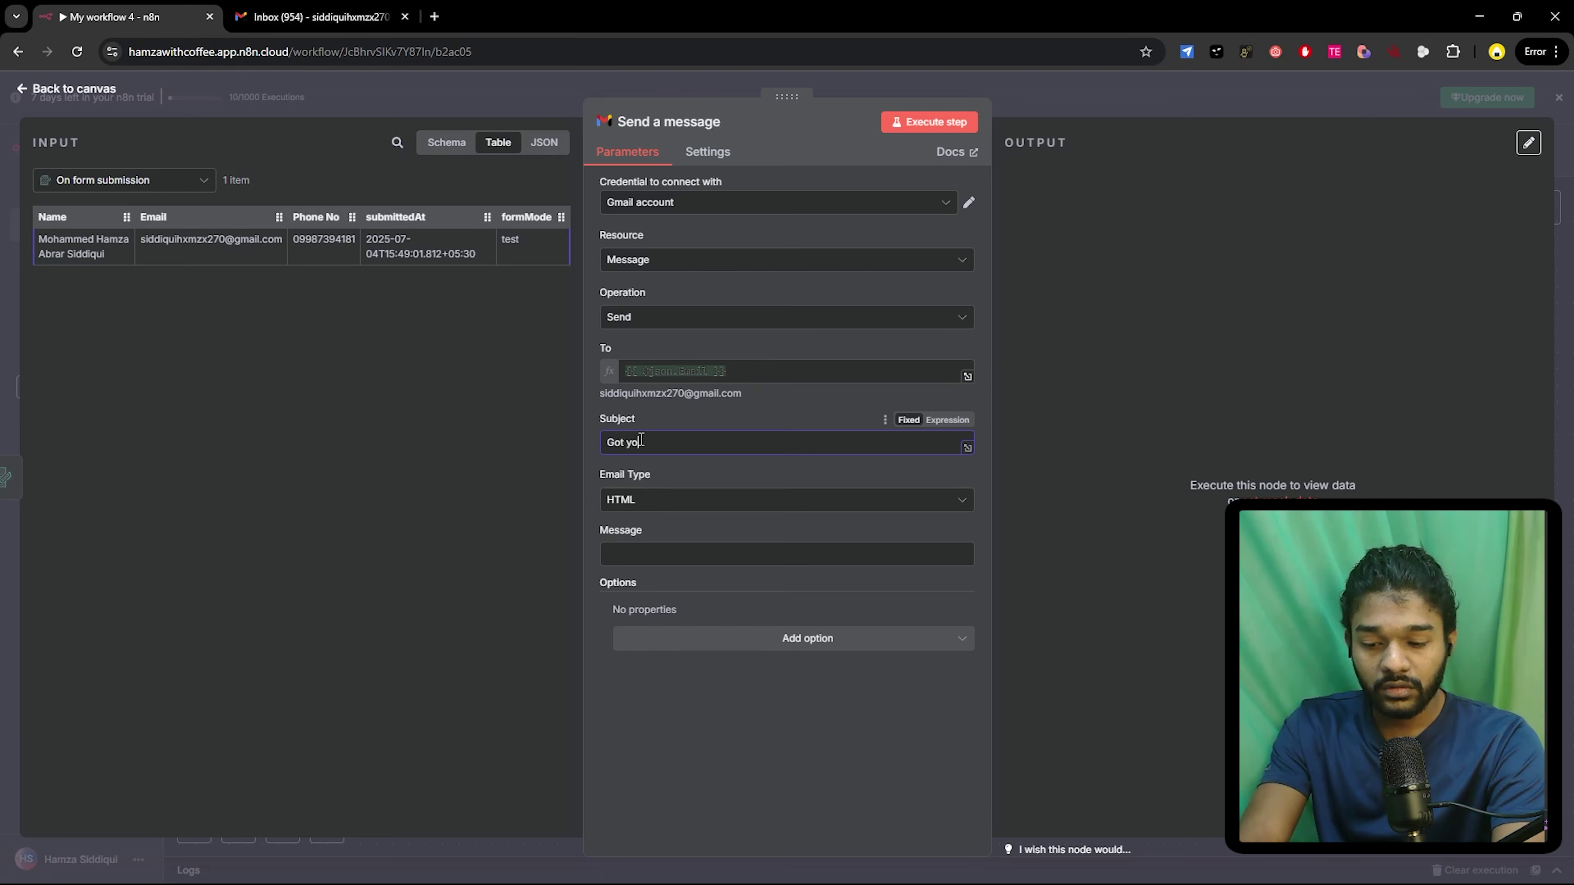
{"action": "type", "text": "ur res"}
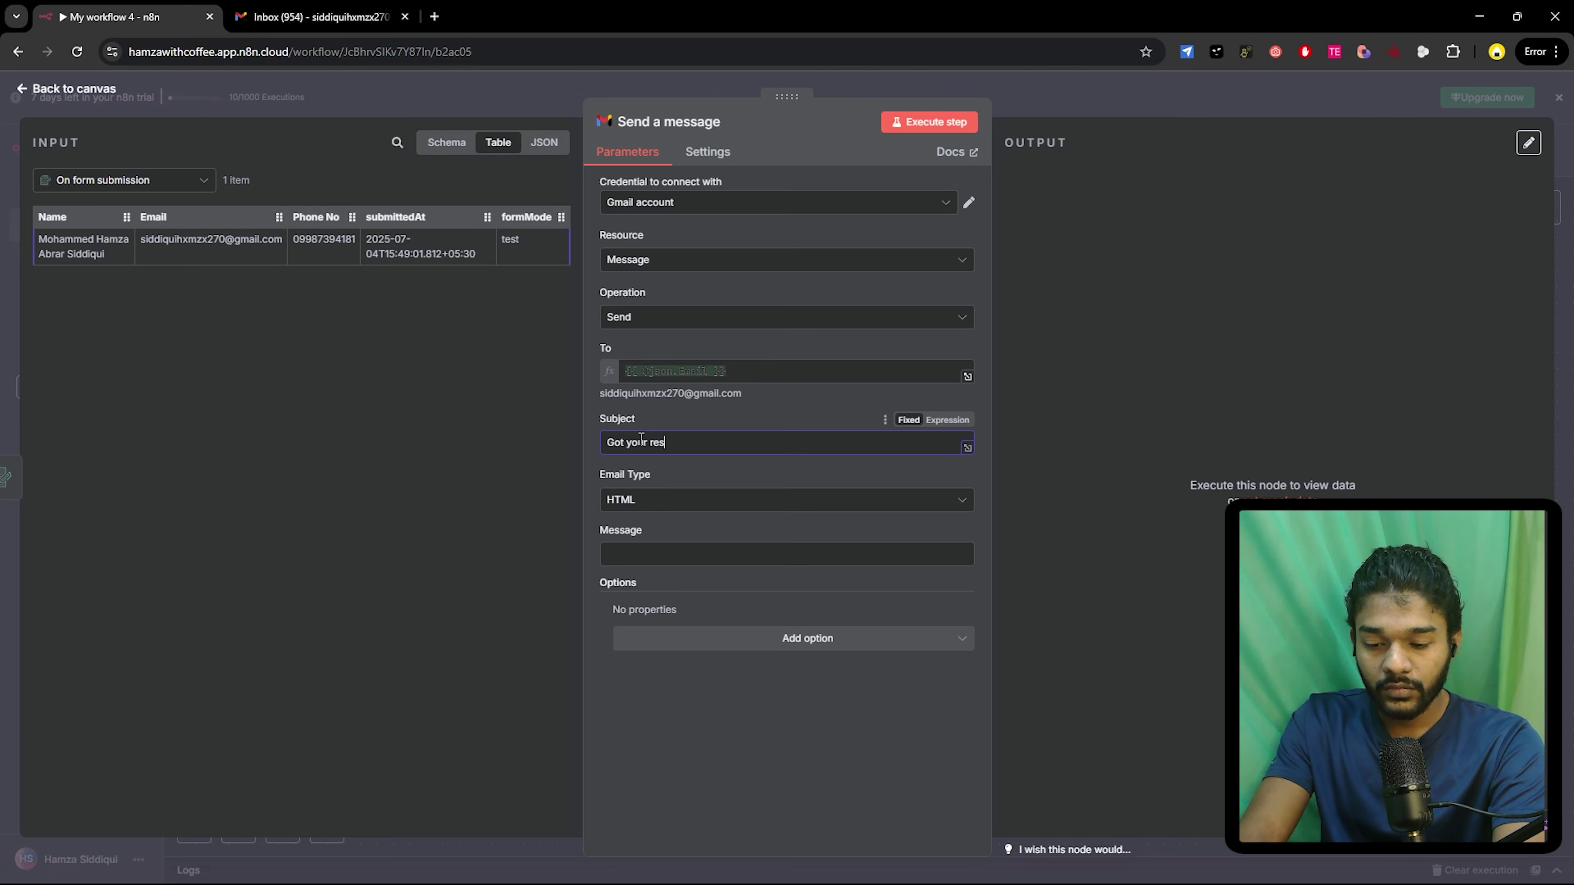
{"action": "type", "text": "ponse"}
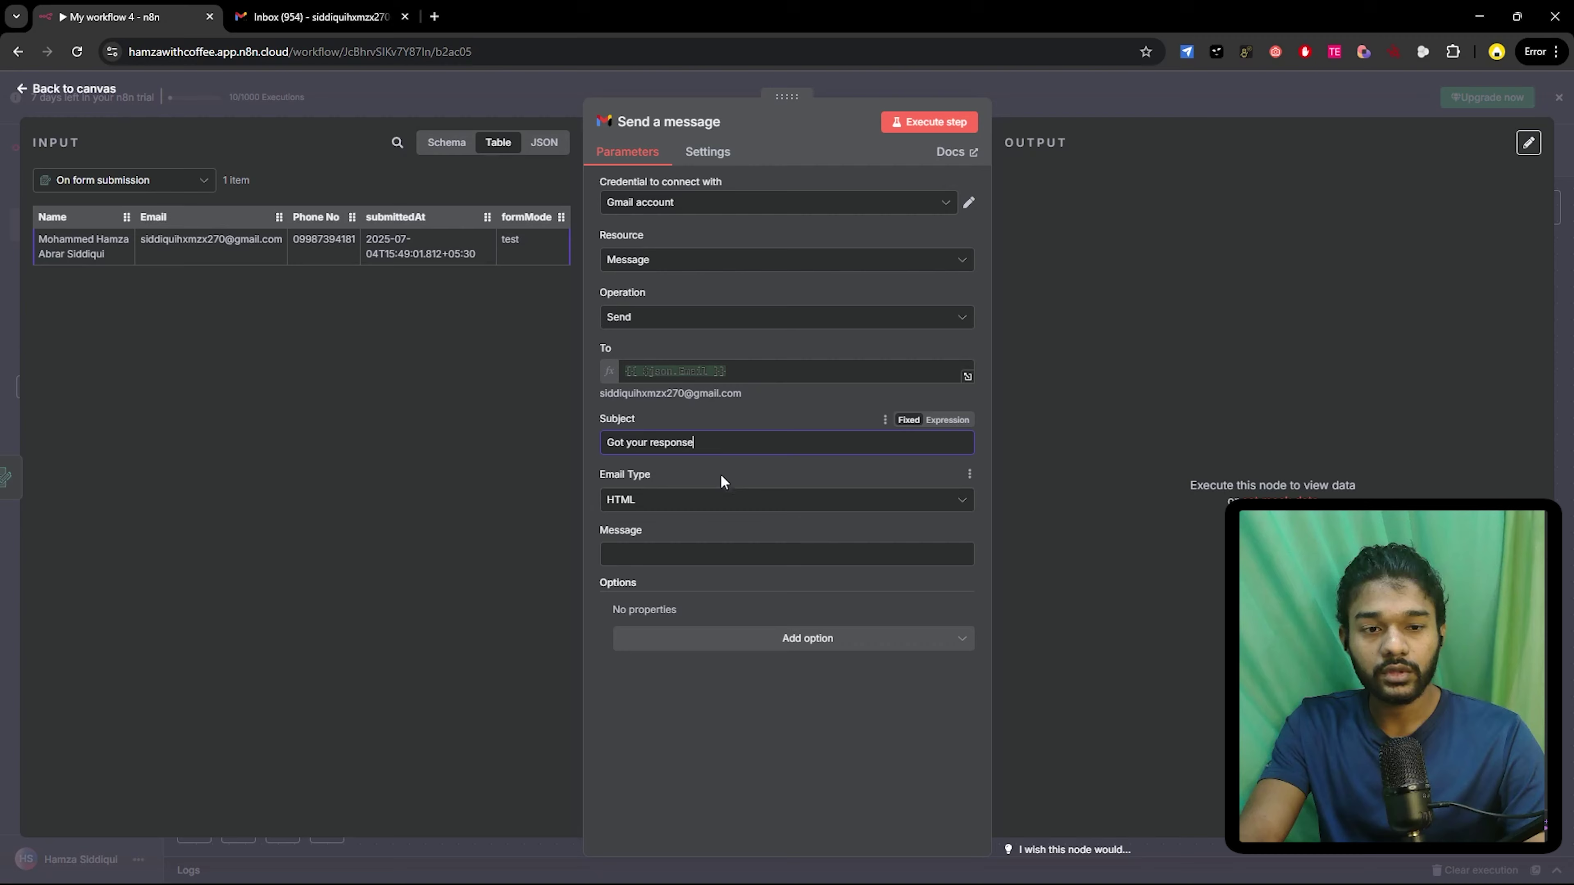
{"action": "left_click", "coordinate": [682, 556]}
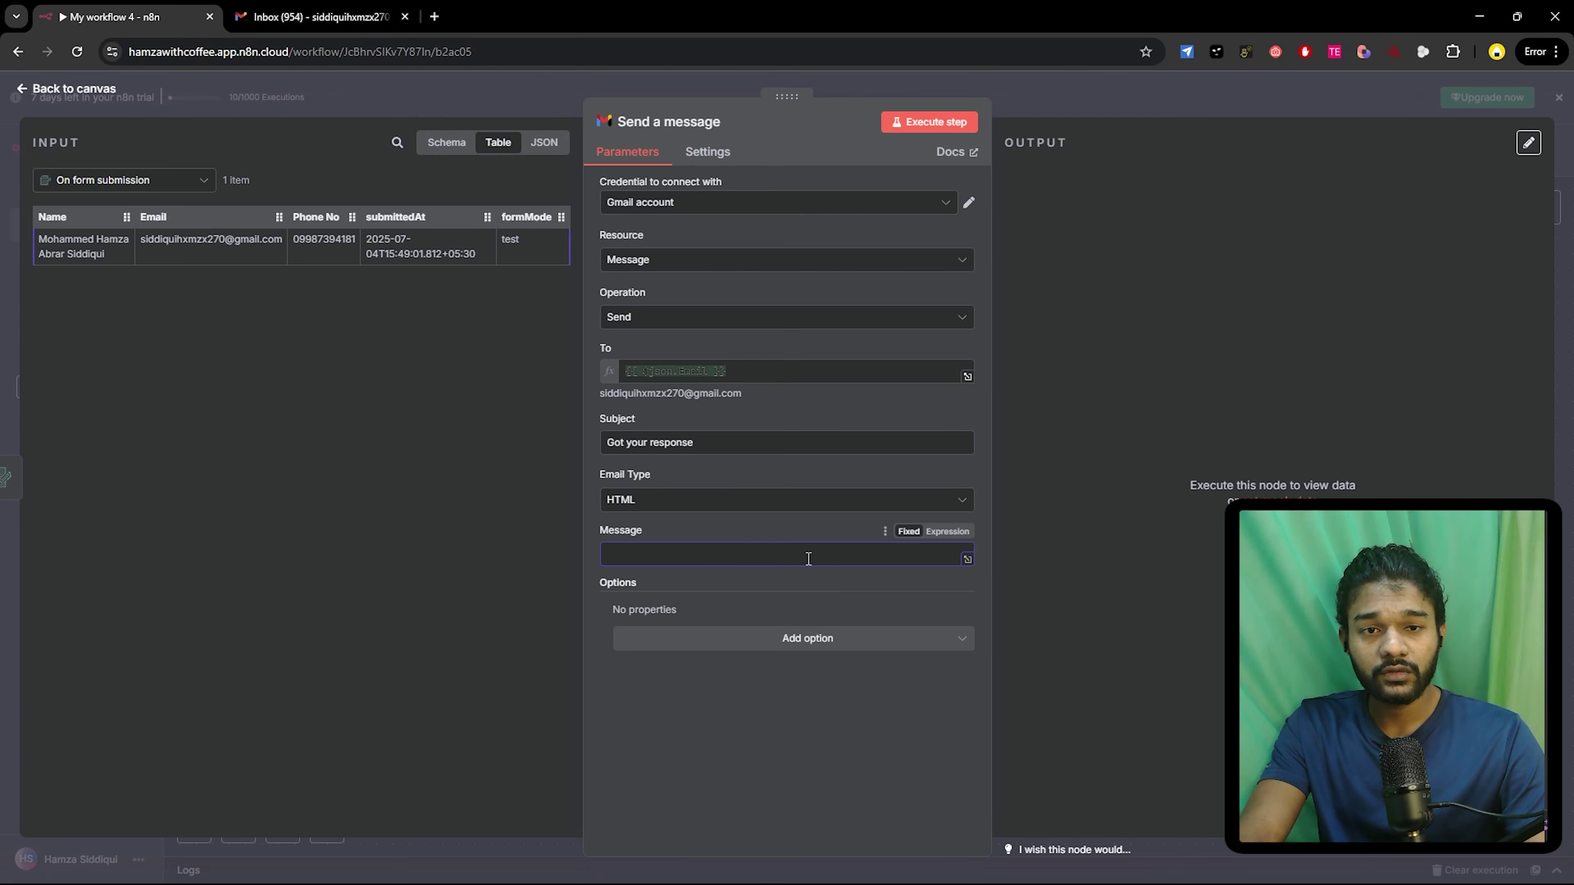
- Write the message as the form's Name expression followed by ',thanks for filling the form.'
{"action": "type", "text": "T"}
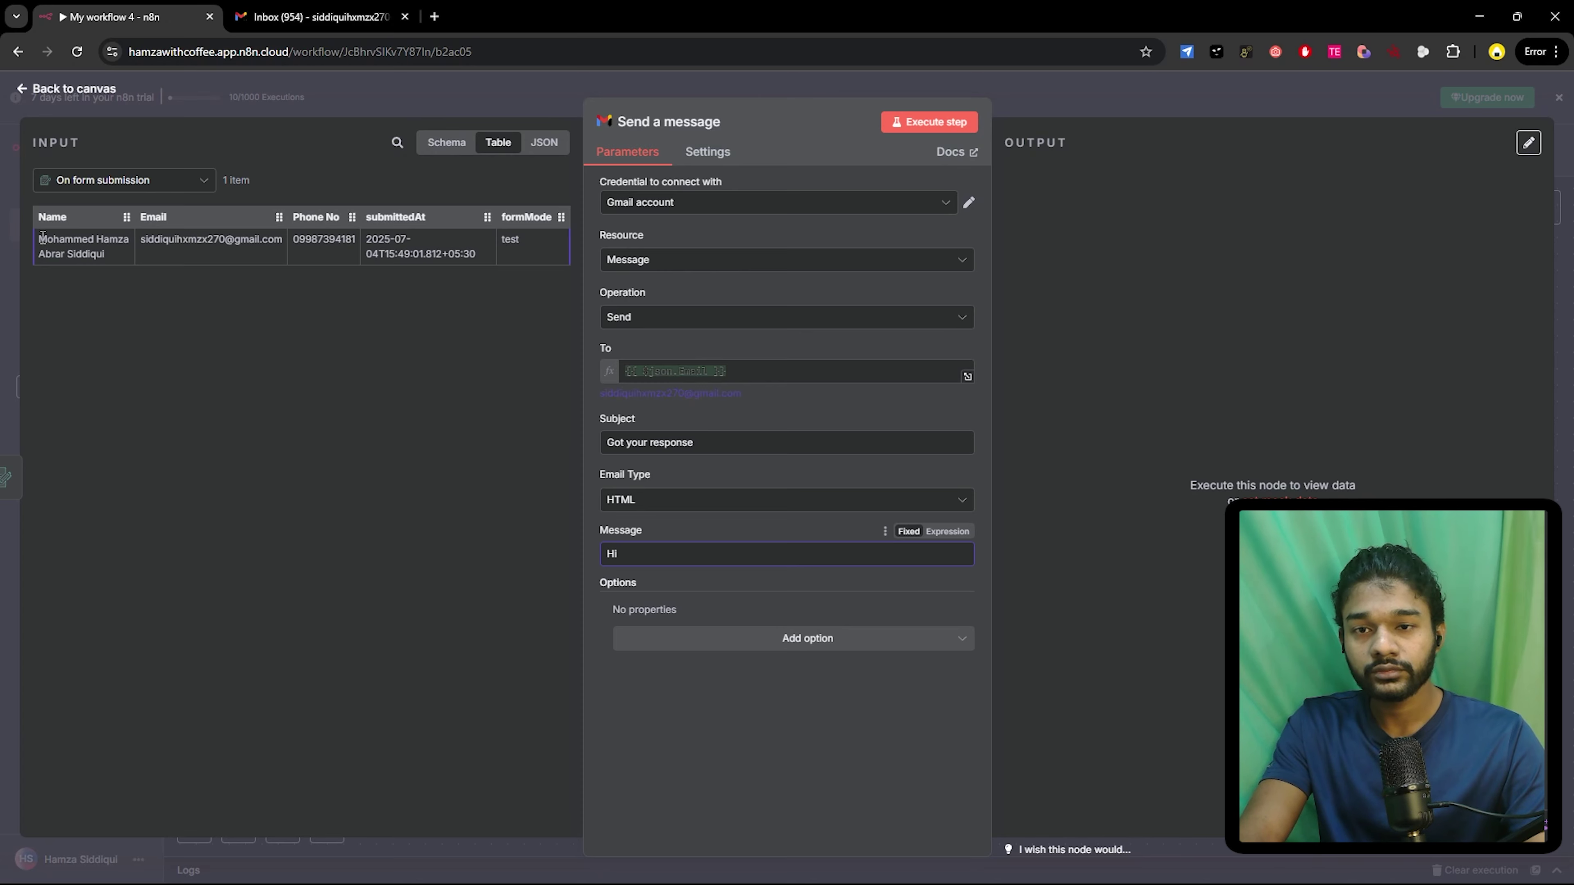
{"action": "left_click_drag", "start_coordinate": [50, 213], "coordinate": [680, 555]}
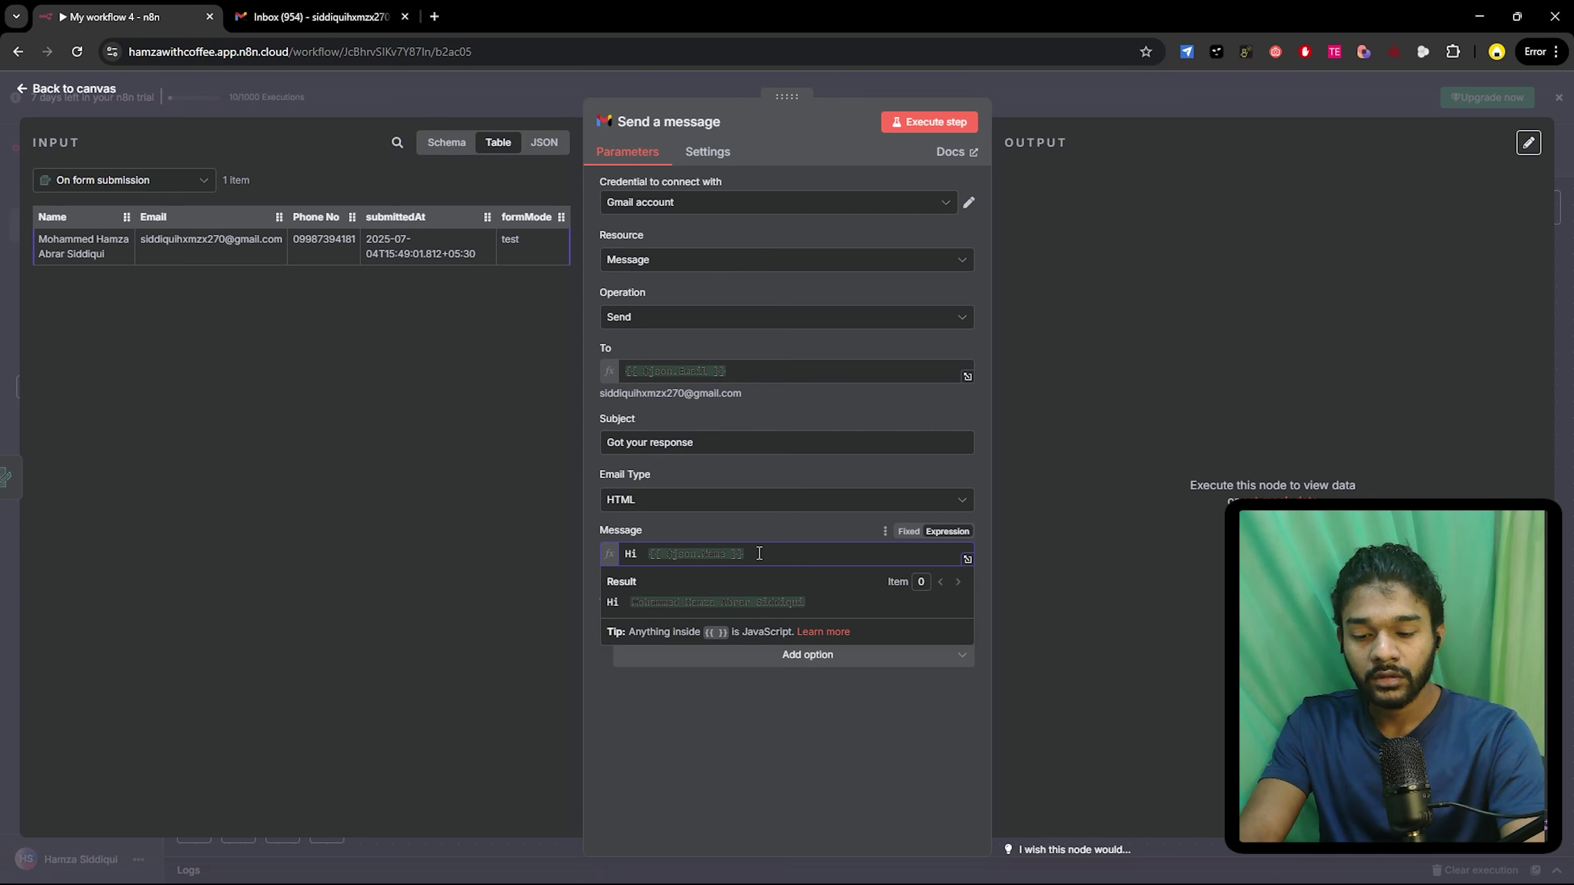
{"action": "type", "text": ",than"}
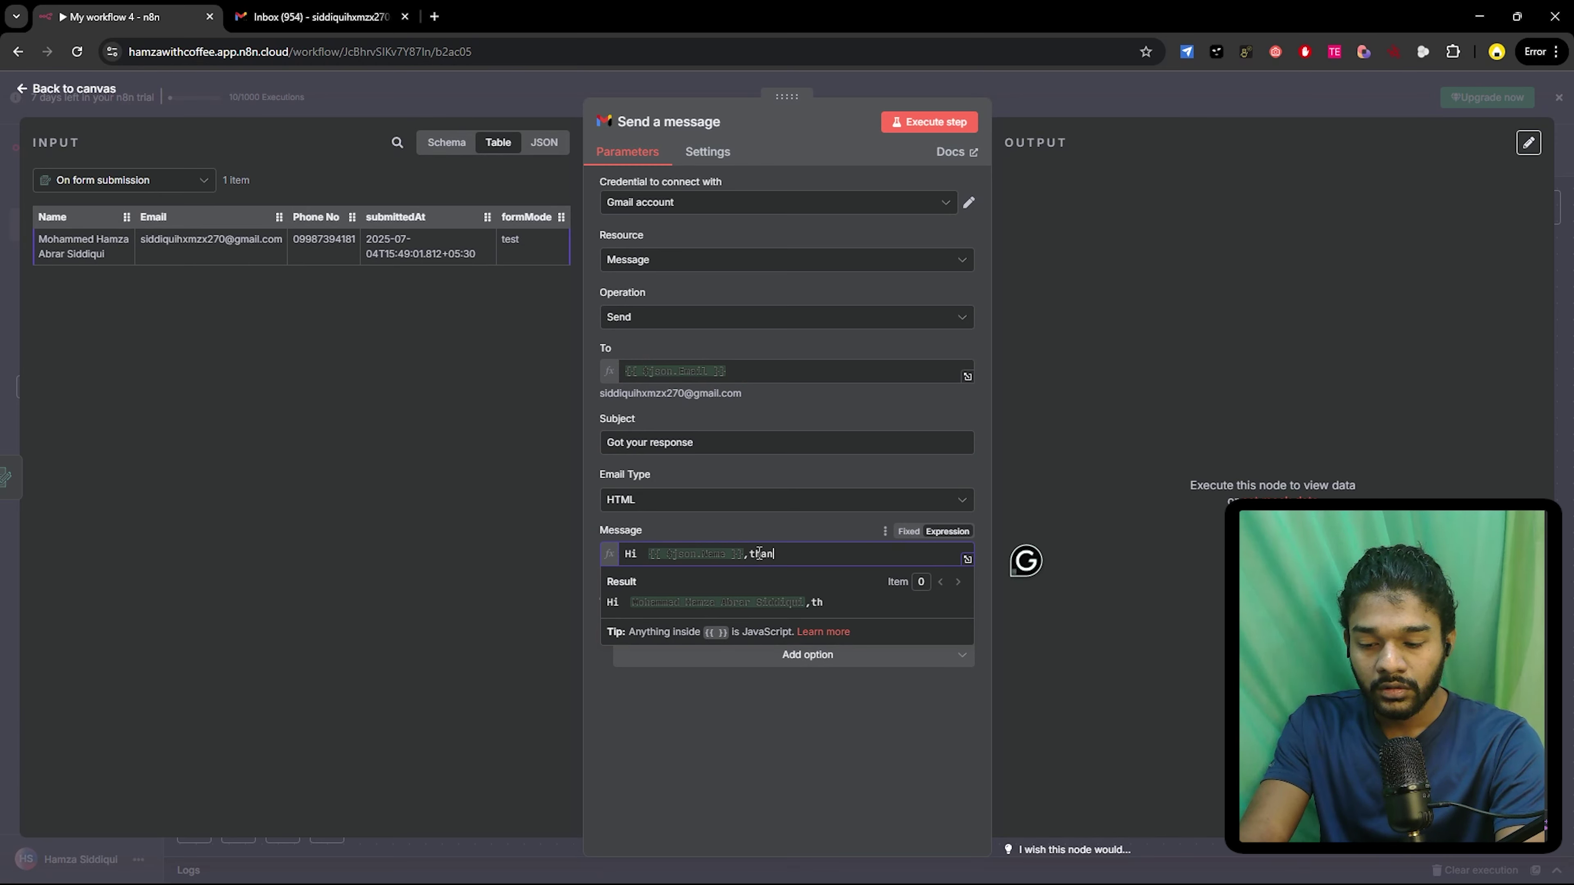
{"action": "type", "text": "ks for su"}
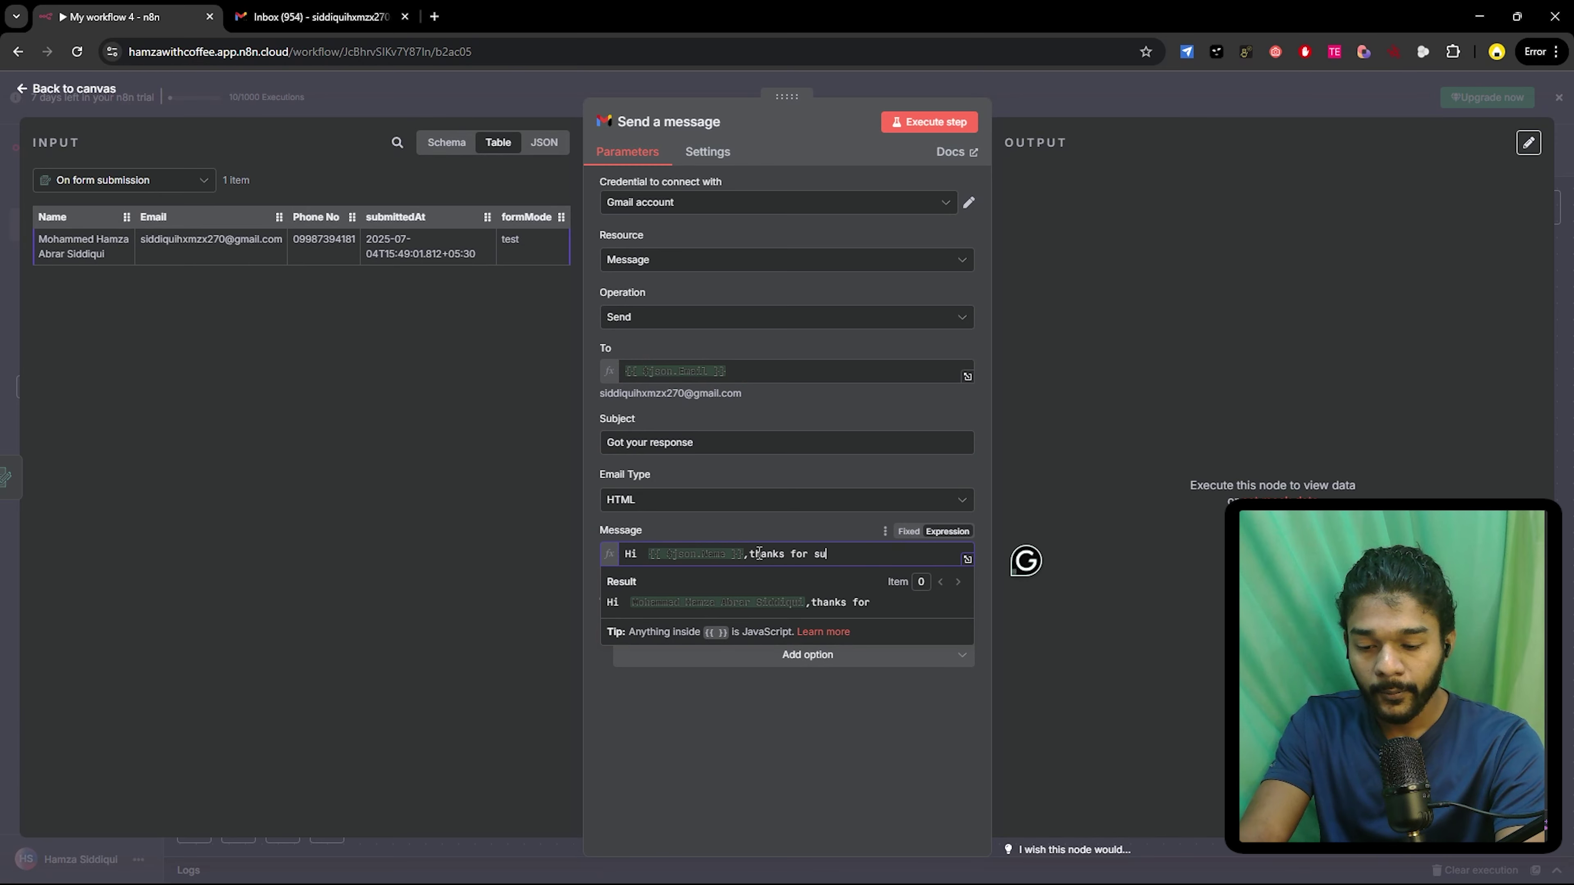
{"action": "type", "text": "bmiting"}
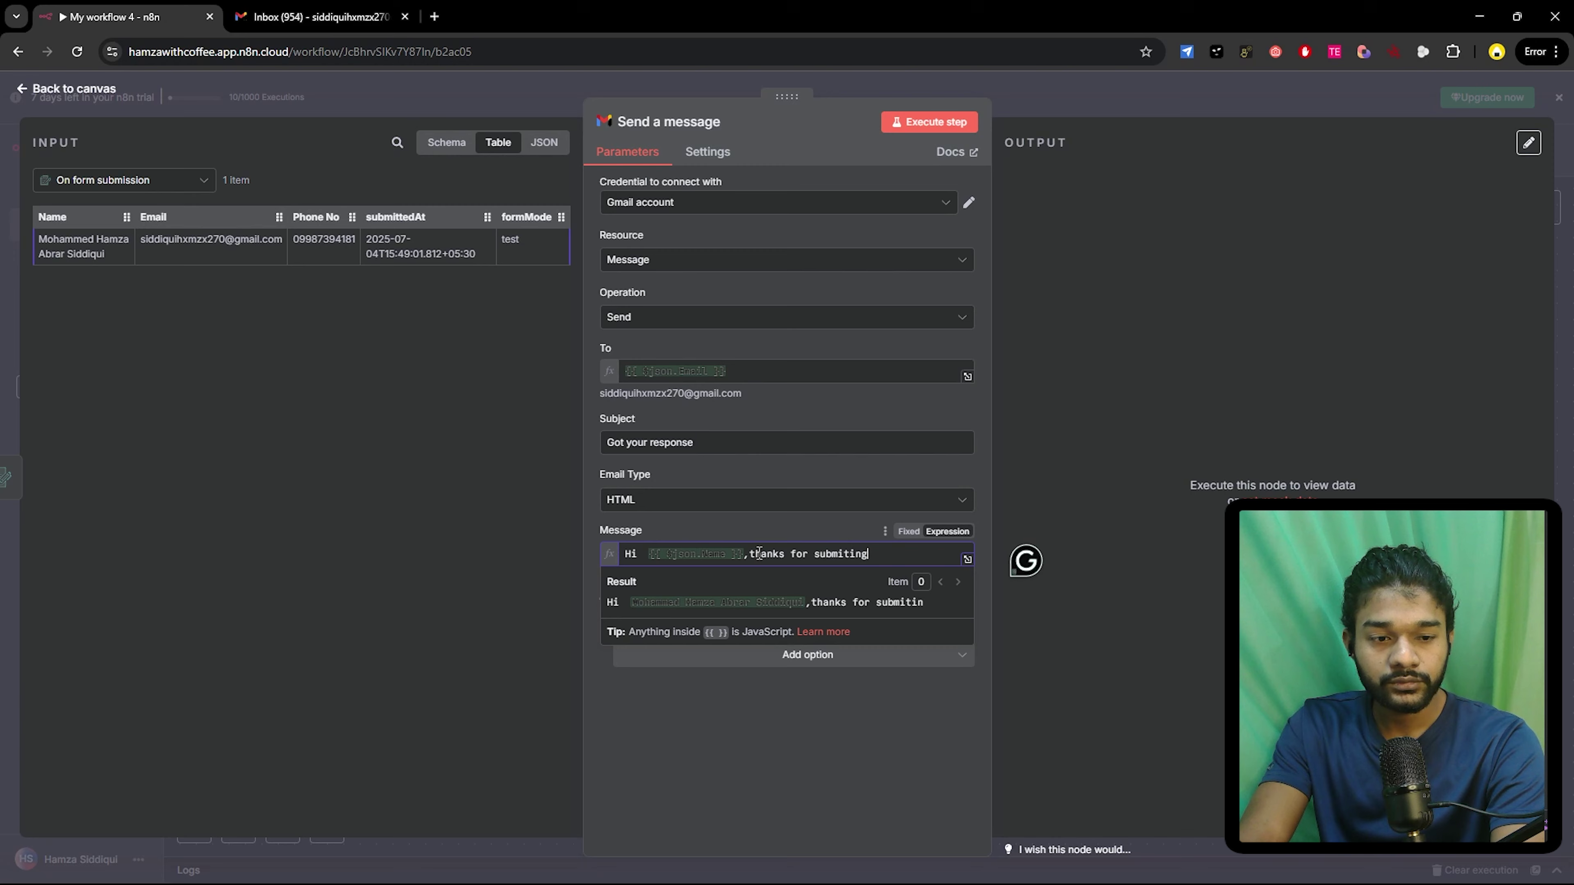
{"action": "key", "text": "BackSpace"}
{"action": "key", "text": "BackSpace"}
{"action": "key", "text": "BackSpace"}
{"action": "key", "text": "BackSpace"}
{"action": "key", "text": "BackSpace"}
{"action": "key", "text": "BackSpace"}
{"action": "key", "text": "BackSpace"}
{"action": "key", "text": "BackSpace"}
{"action": "key", "text": "BackSpace"}
{"action": "key", "text": "BackSpace"}
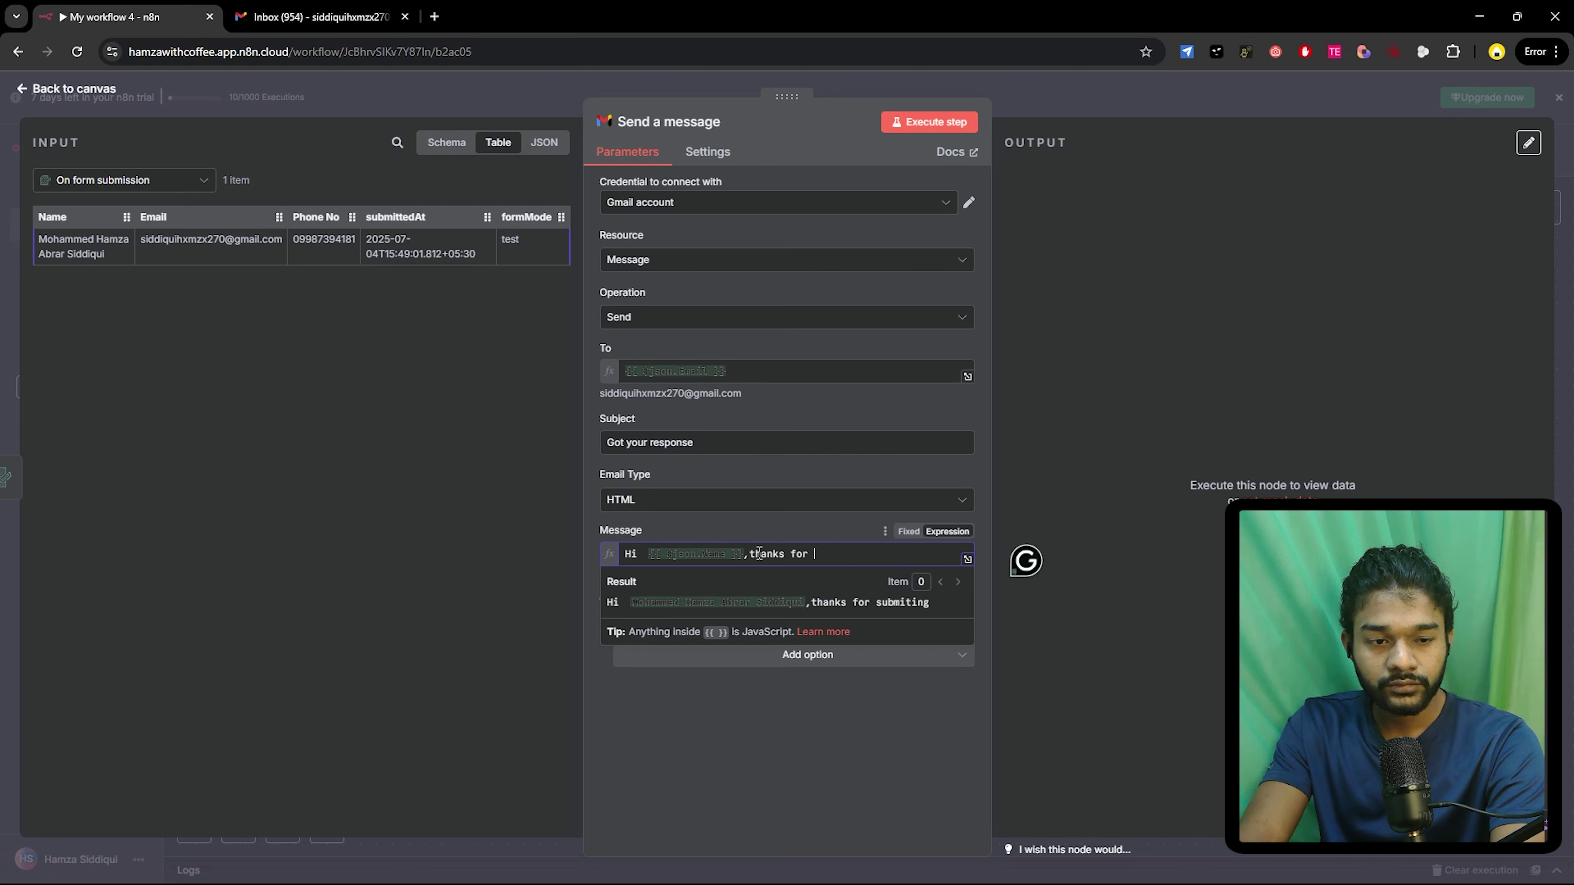
{"action": "type", "text": "filling ther form"}
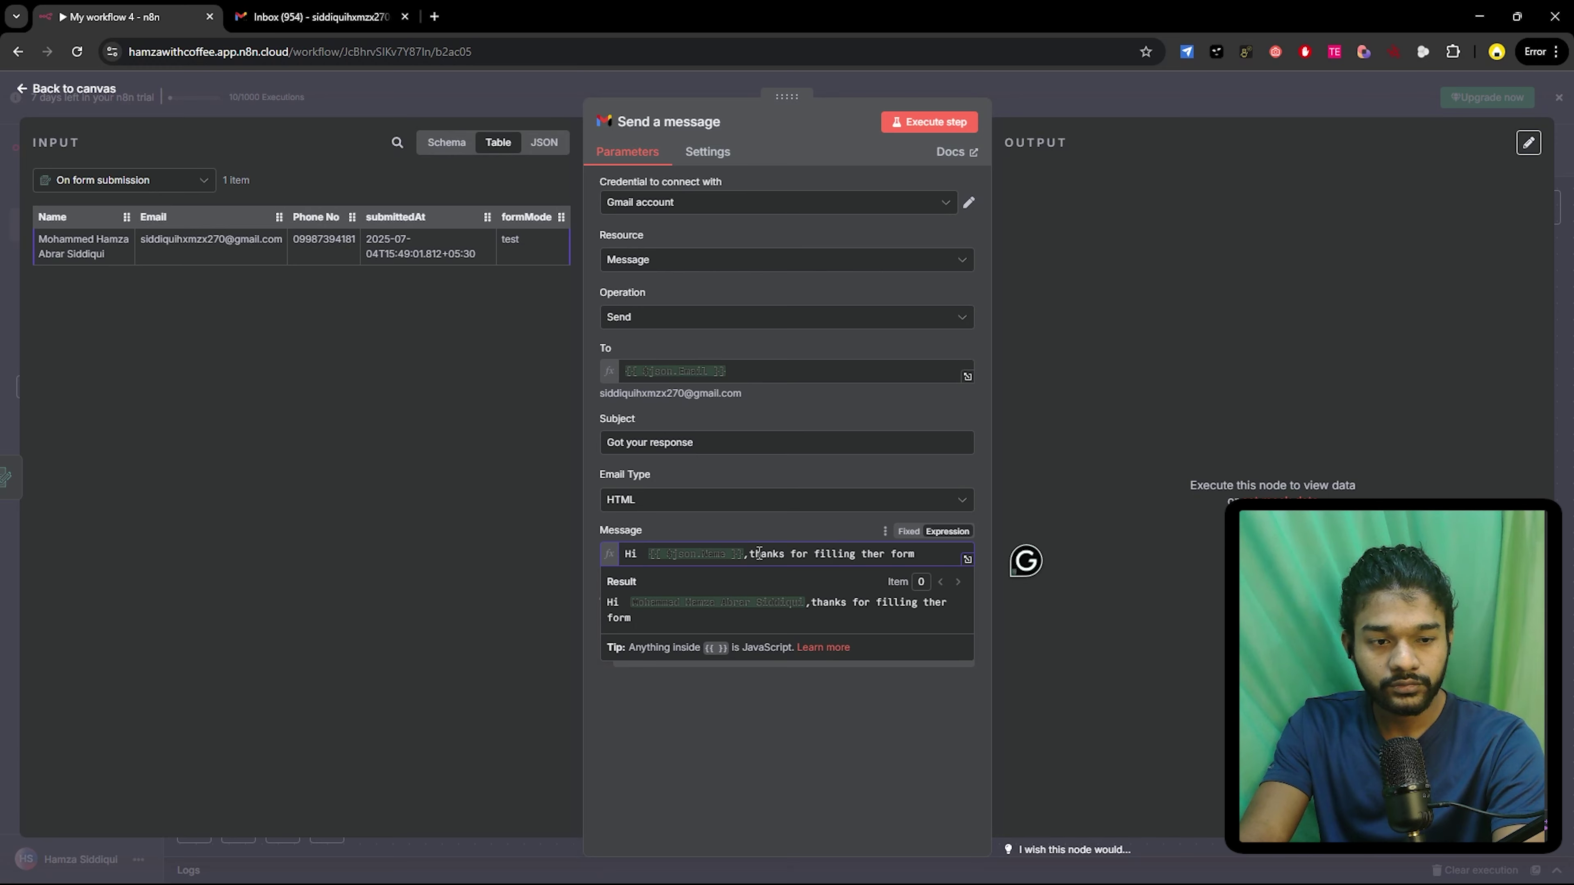
{"action": "key", "text": "BackSpace"}
{"action": "key", "text": "BackSpace"}
{"action": "key", "text": "BackSpace"}
{"action": "type", "text": "fo"}
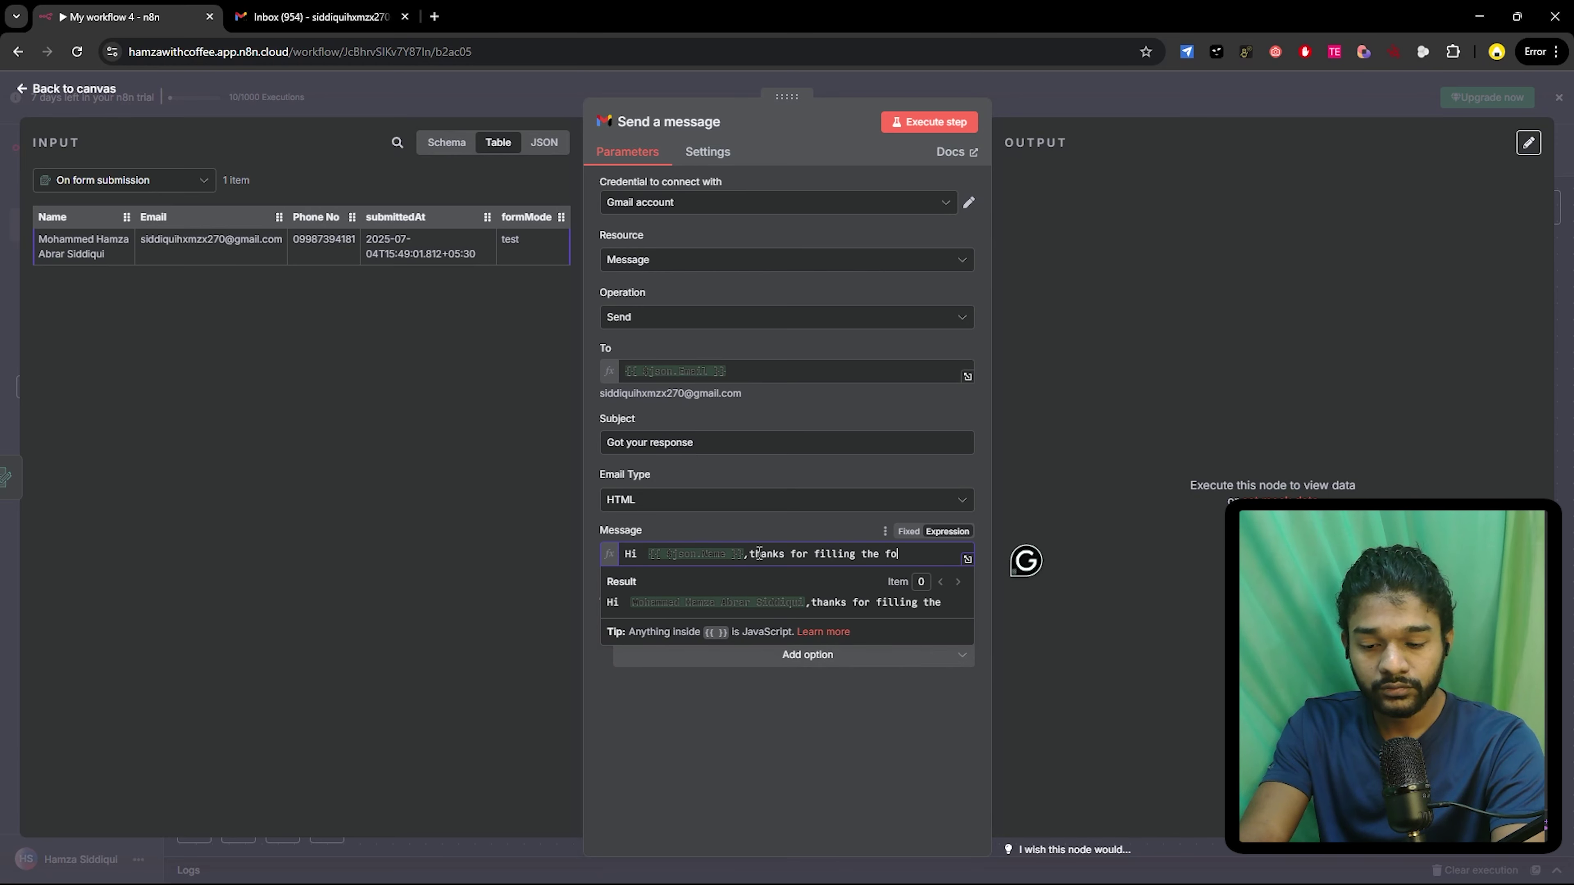
{"action": "type", "text": "rm."}
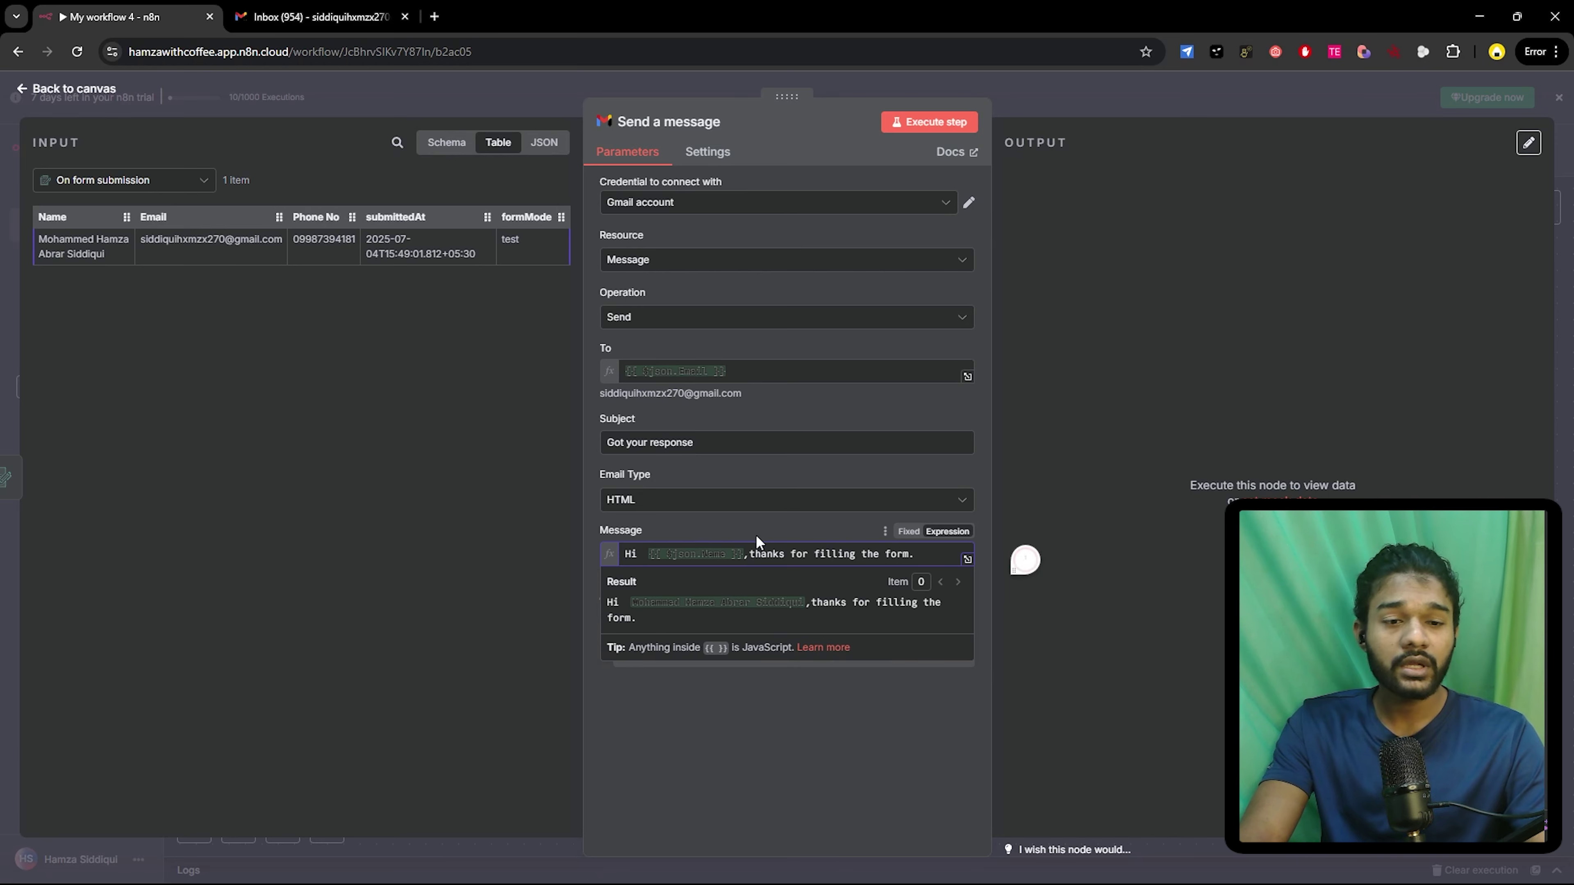
{"action": "left_click", "coordinate": [671, 735]}
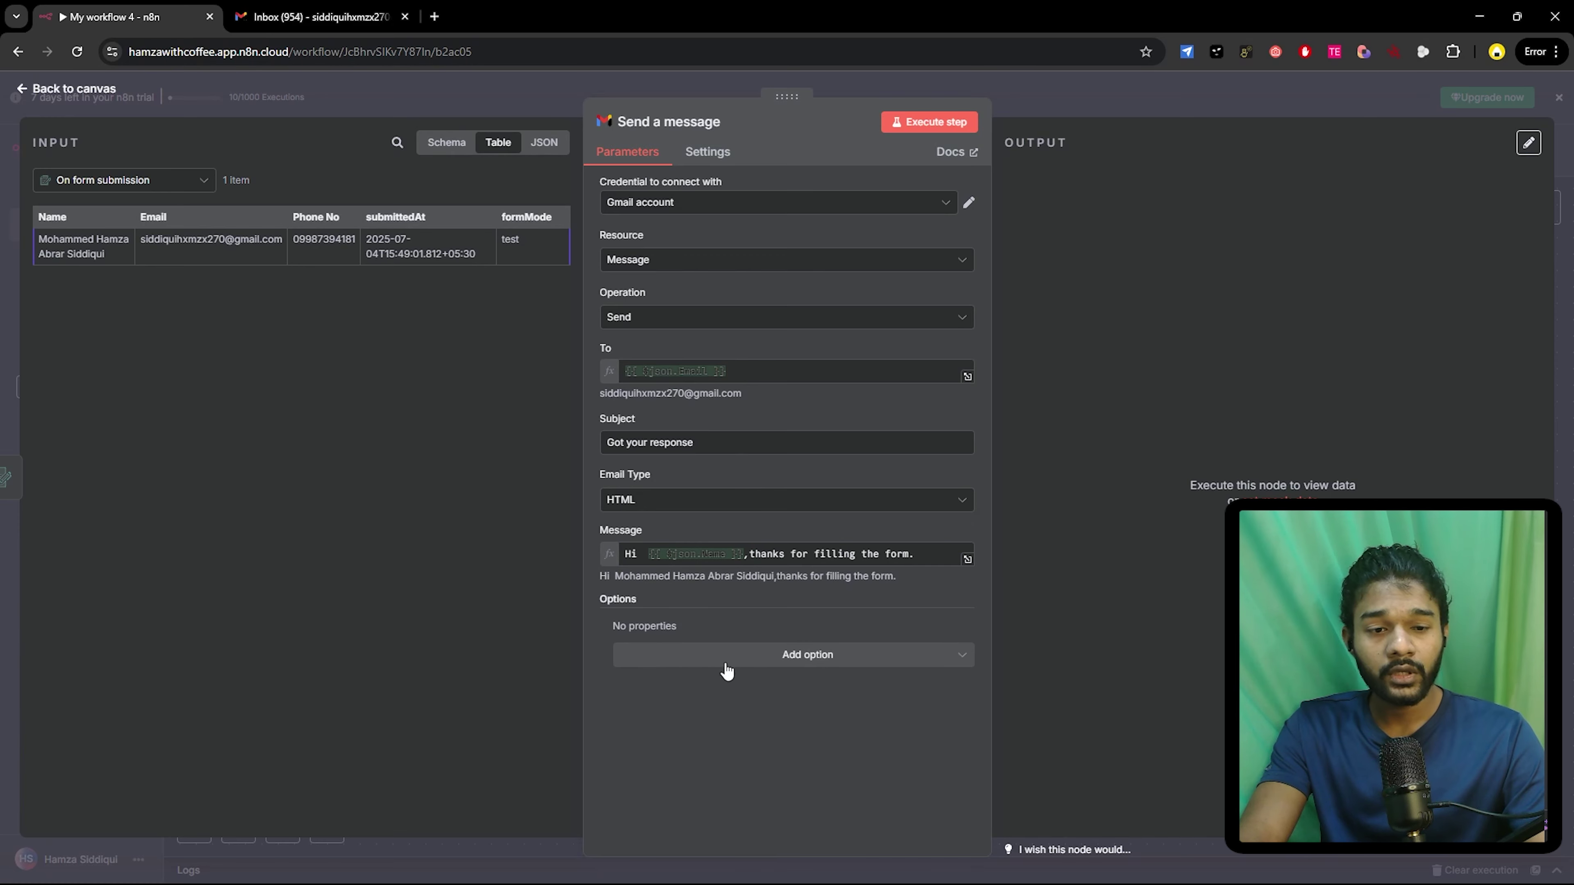
- Add a Sender Name option and fill in the sender's display name
{"action": "left_click", "coordinate": [748, 662]}
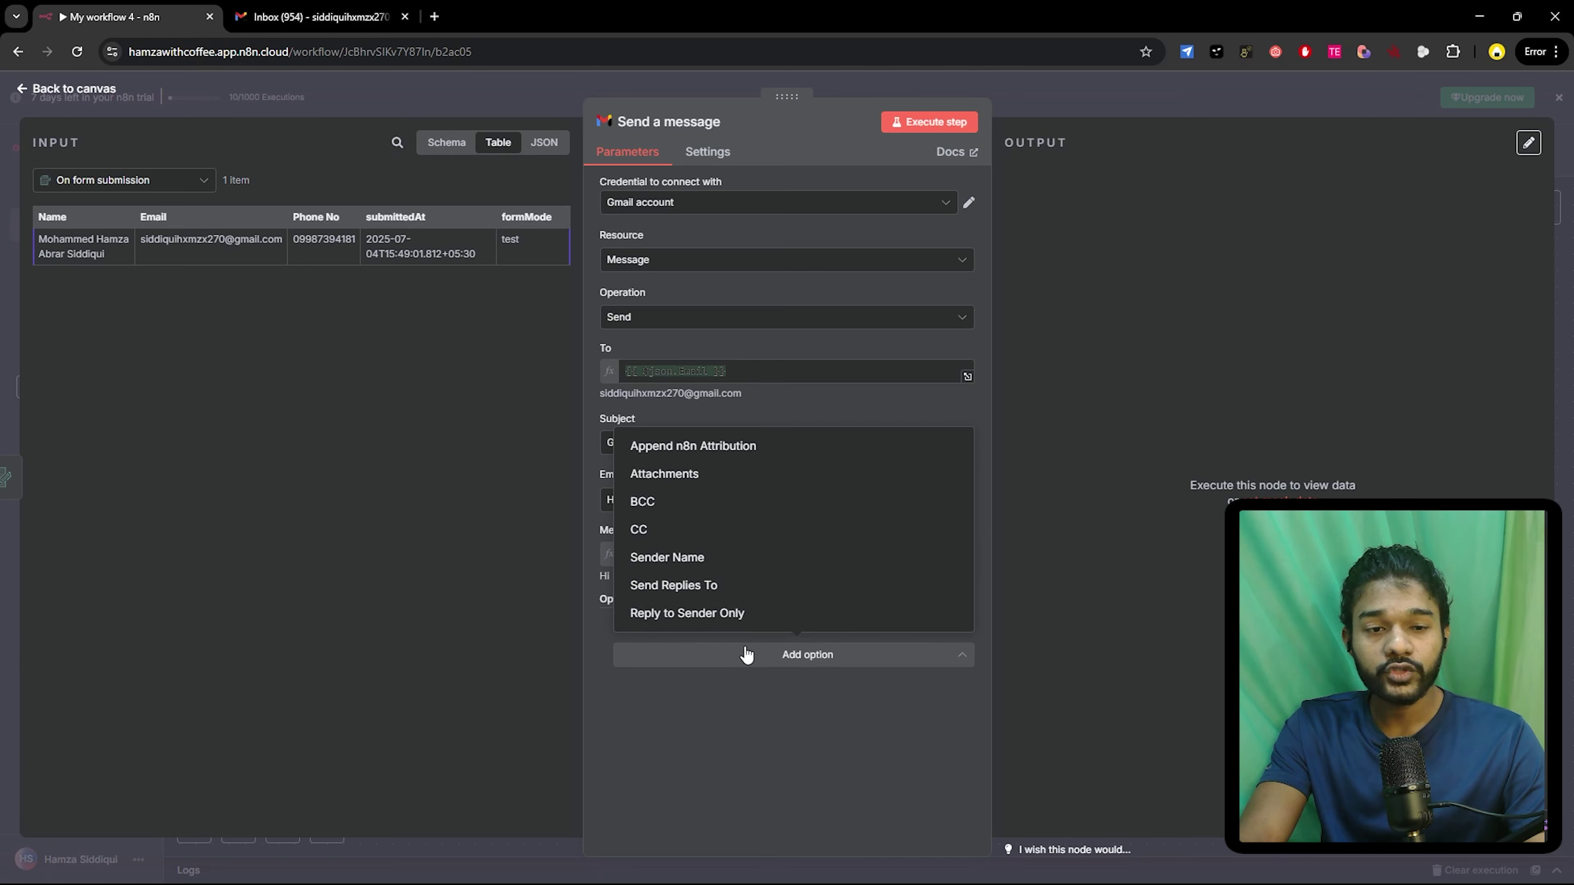
{"action": "left_click", "coordinate": [676, 568]}
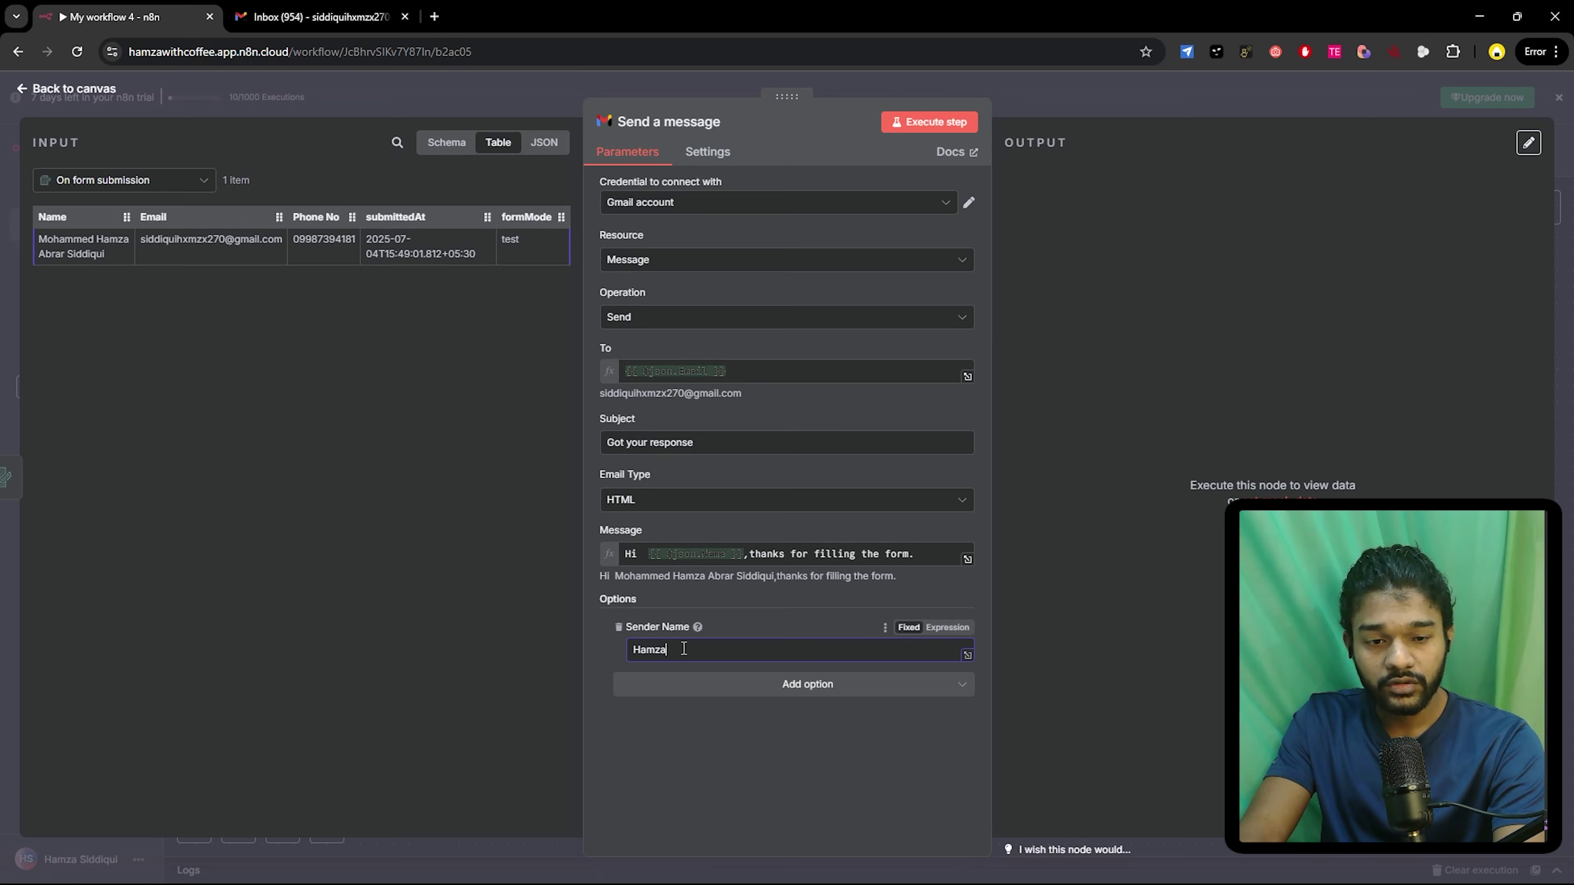
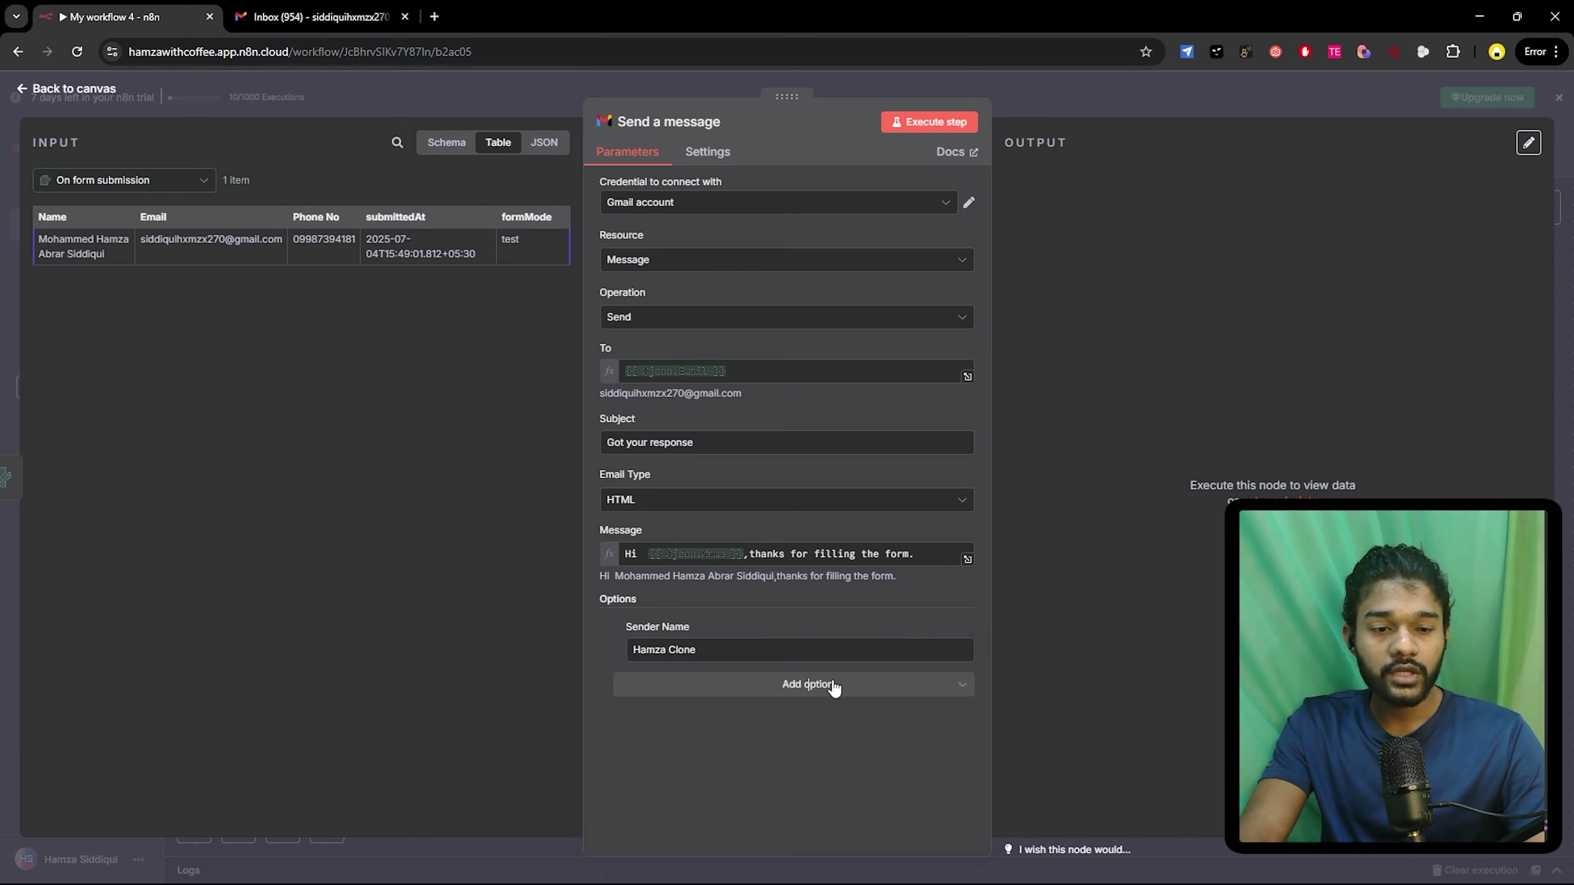
- Add the Append n8n Attribution option and execute the Gmail step to send the email
{"action": "left_click", "coordinate": [811, 684]}
{"action": "left_click", "coordinate": [692, 509]}
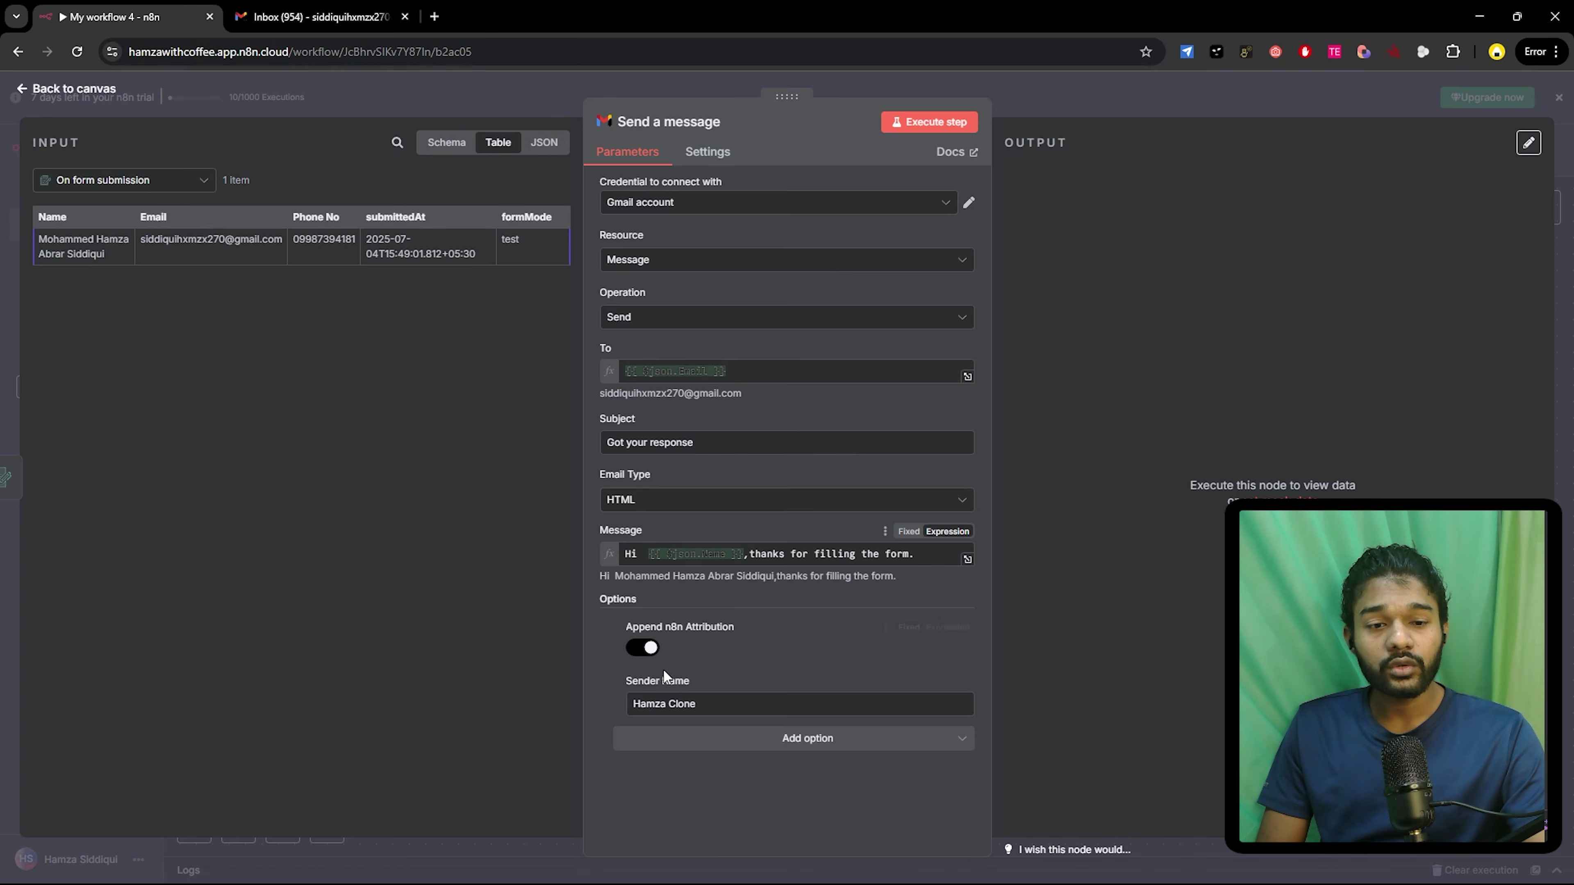
{"action": "left_click", "coordinate": [944, 127]}
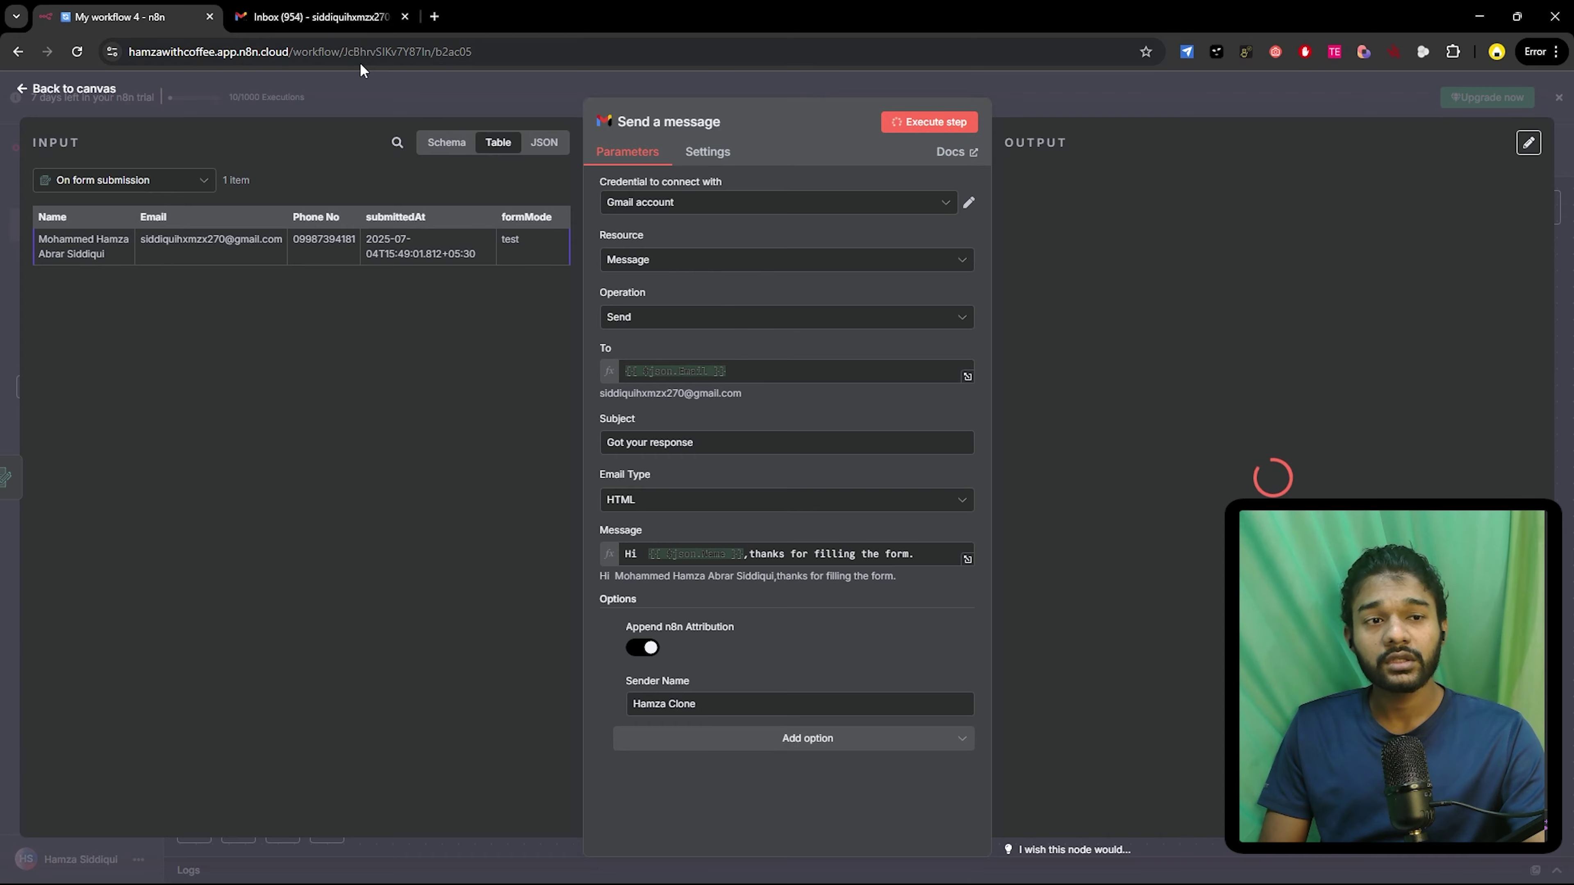
- Check the 'Got your response' email in Gmail, then toggle Append n8n Attribution off and resend
{"action": "left_click", "coordinate": [319, 19]}
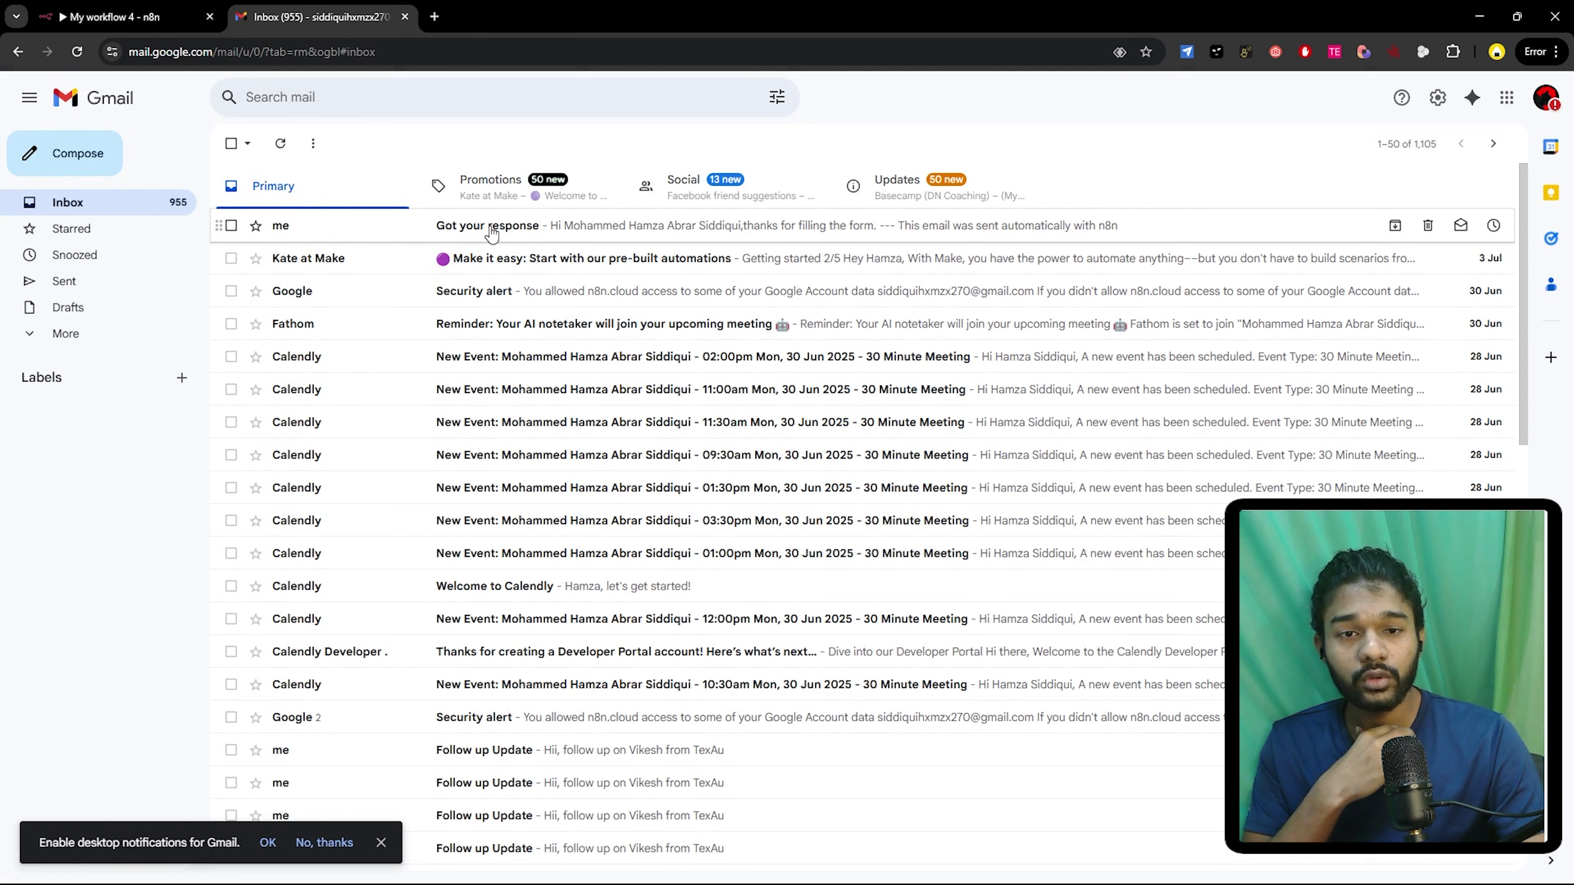
{"action": "left_click", "coordinate": [586, 242]}
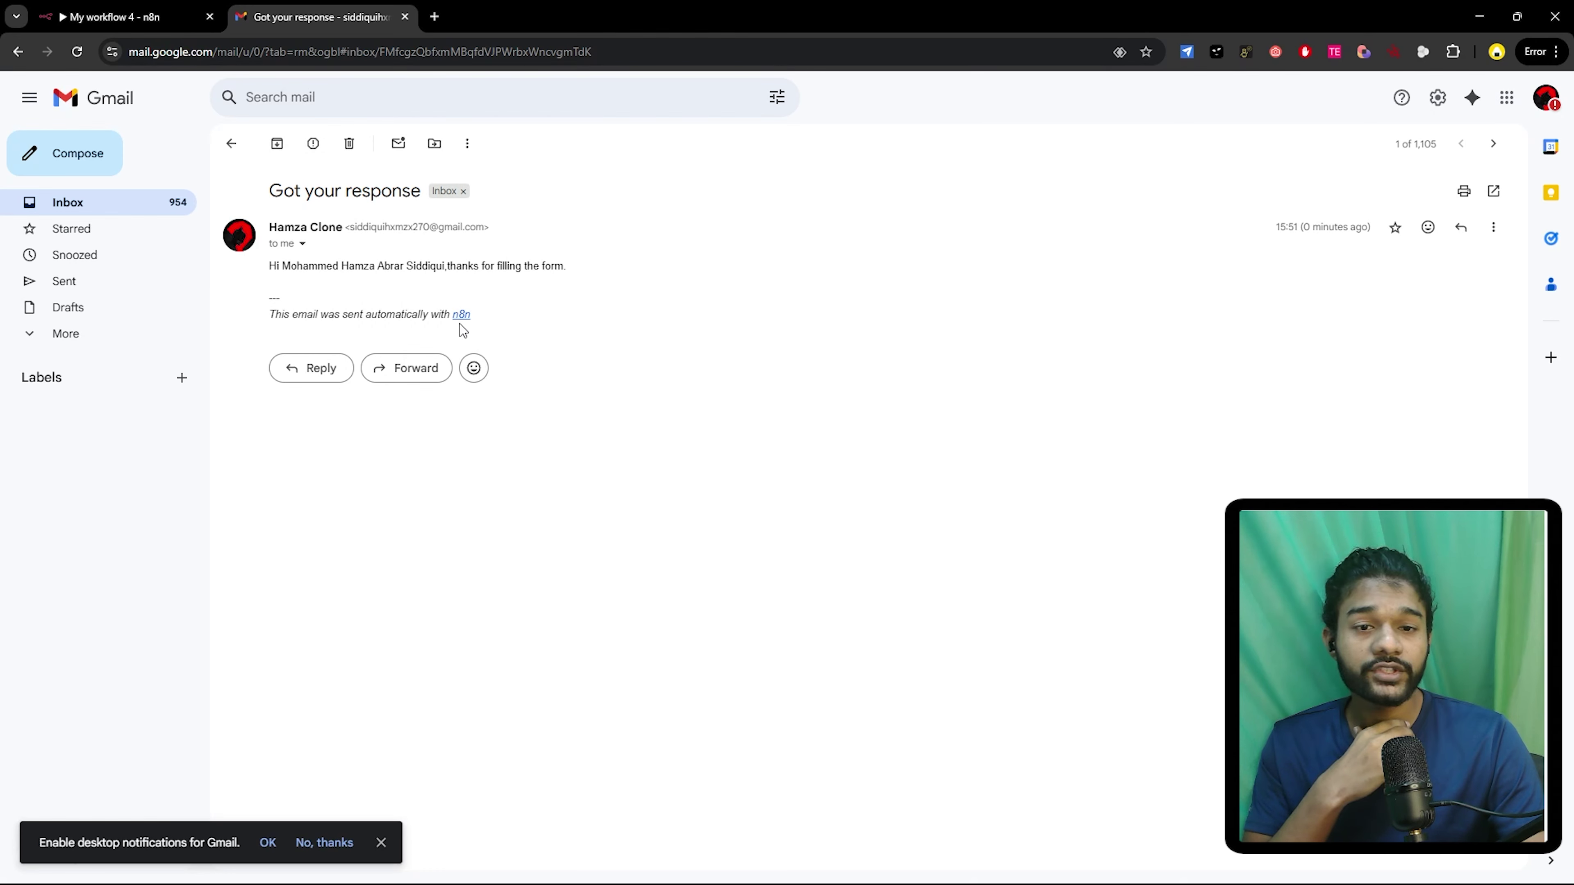
{"action": "left_click", "coordinate": [141, 17]}
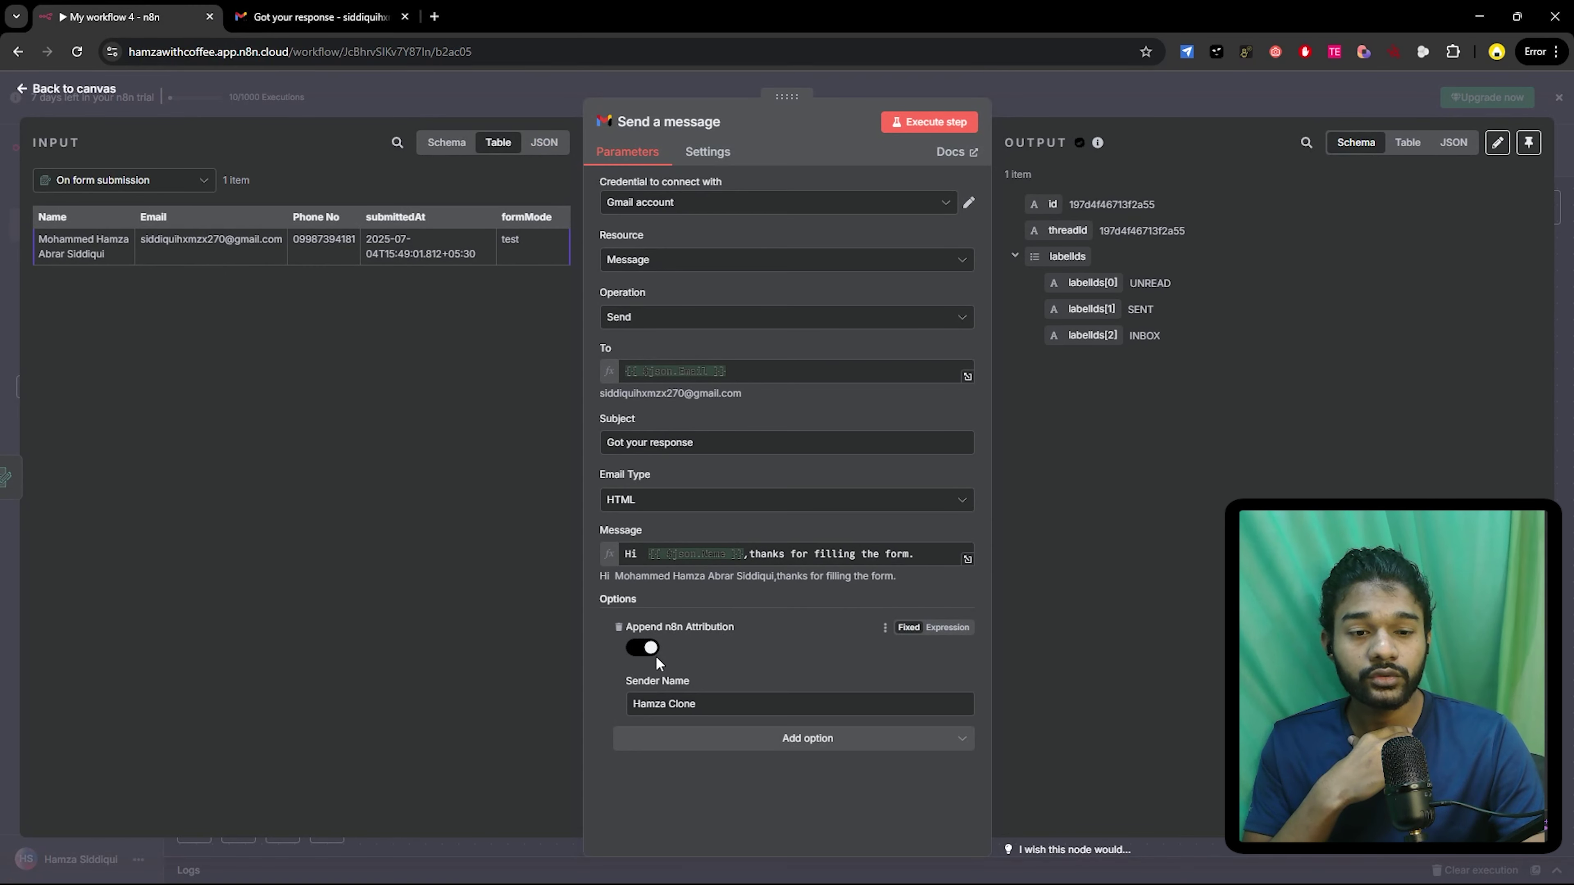
{"action": "left_click", "coordinate": [642, 647]}
{"action": "left_click", "coordinate": [932, 121]}
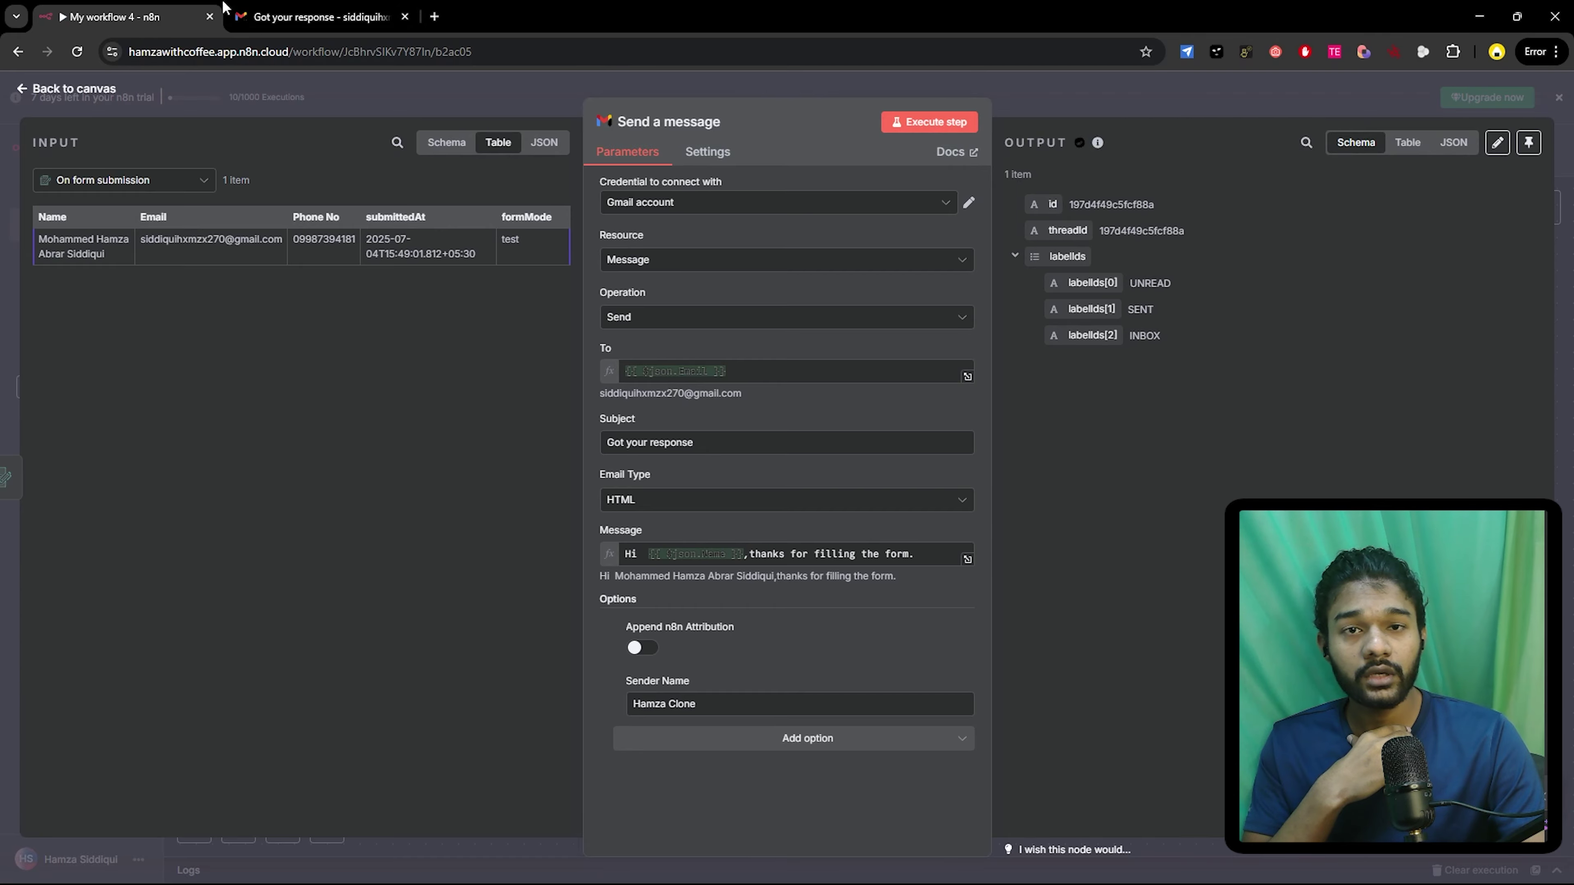
{"action": "left_click", "coordinate": [319, 17]}
- Refresh the Gmail inbox for the resent email, return to n8n, then bring OBS Studio forward
{"action": "left_click", "coordinate": [231, 143]}
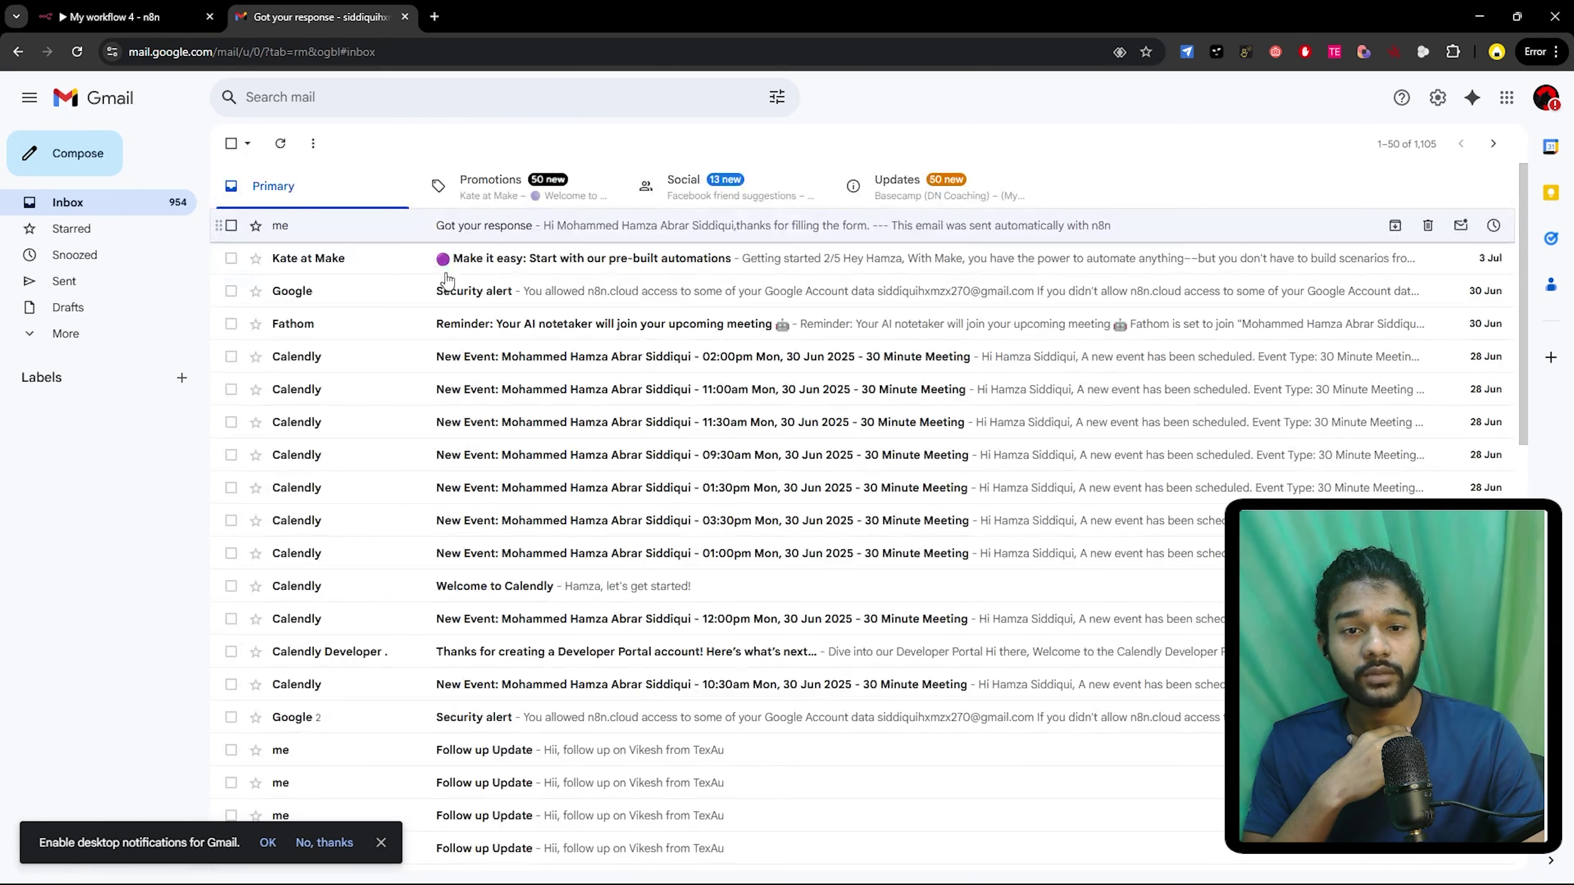
{"action": "left_click", "coordinate": [283, 143]}
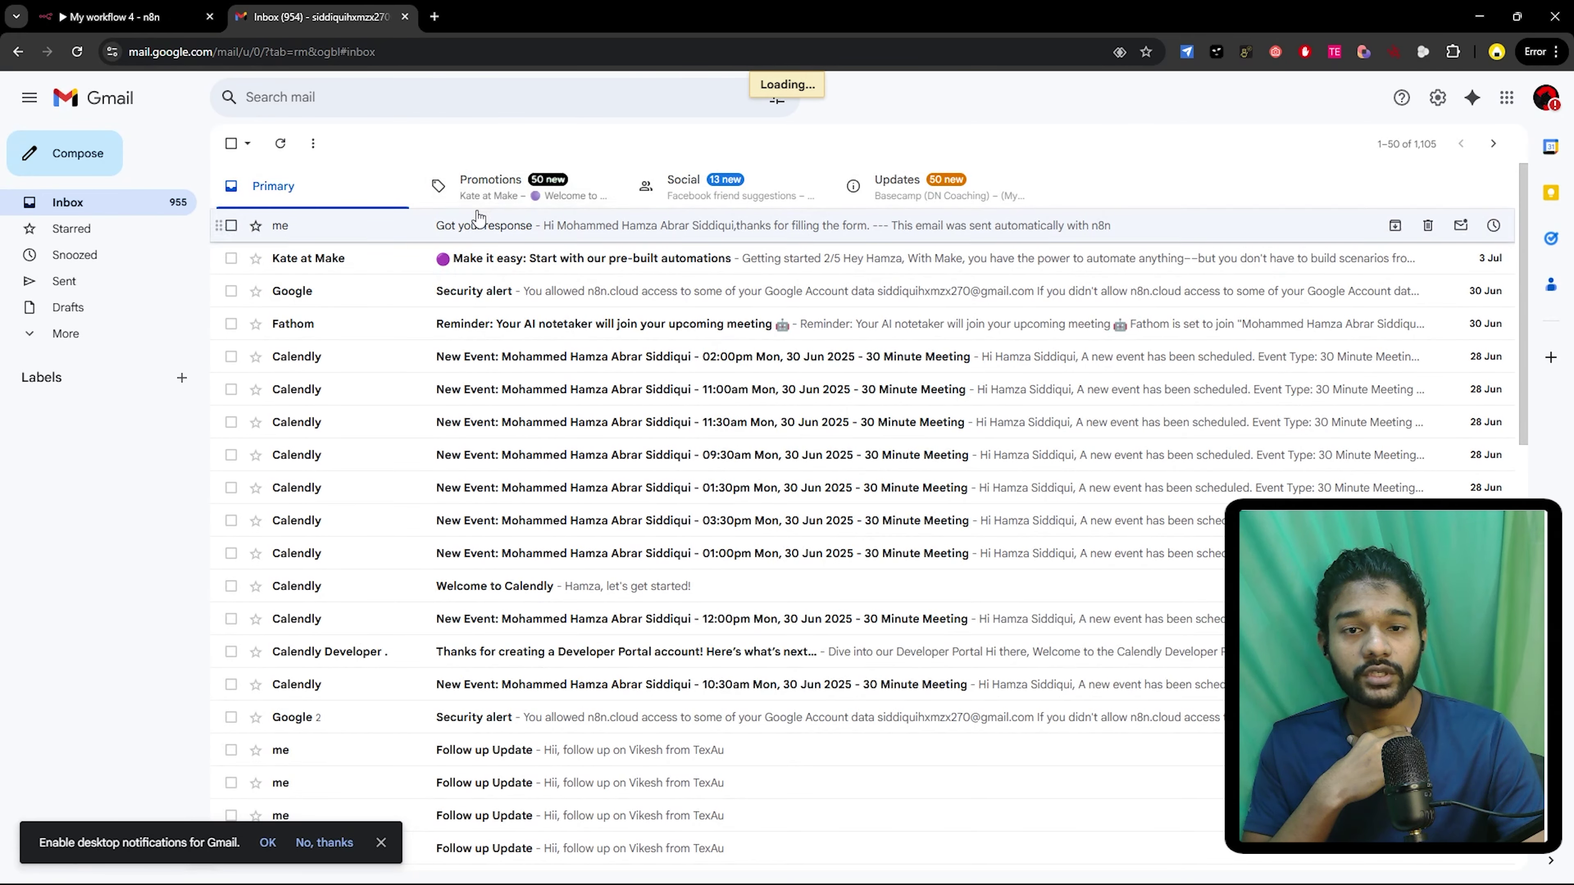
{"action": "key", "text": "ctrl+Tab"}
{"action": "mouse_move", "coordinate": [870, 518]}
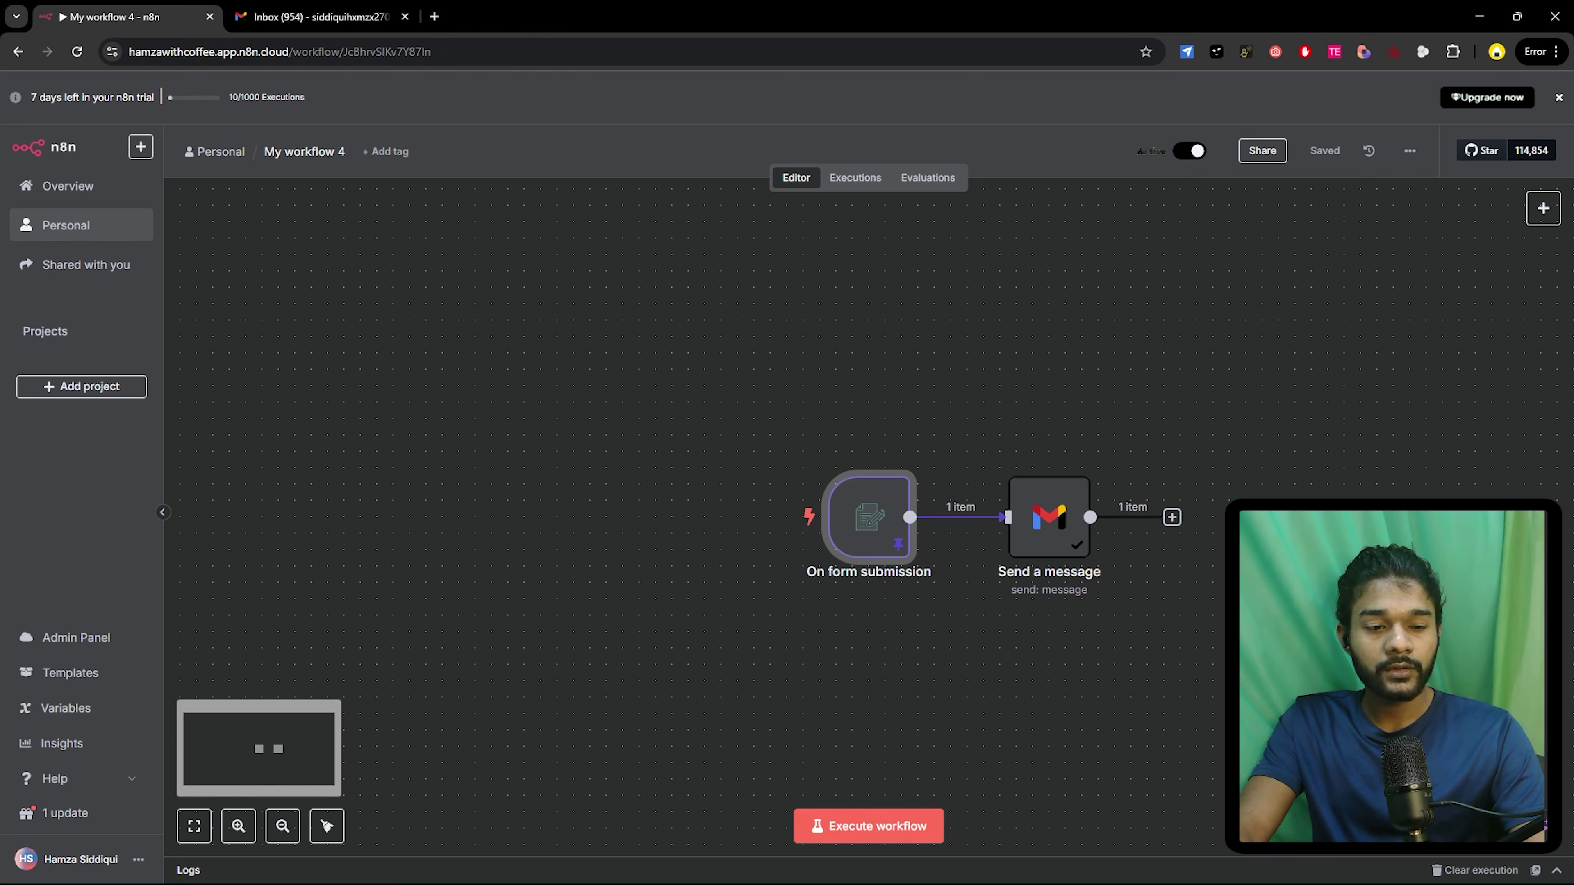
{"action": "left_click", "coordinate": [662, 866]}
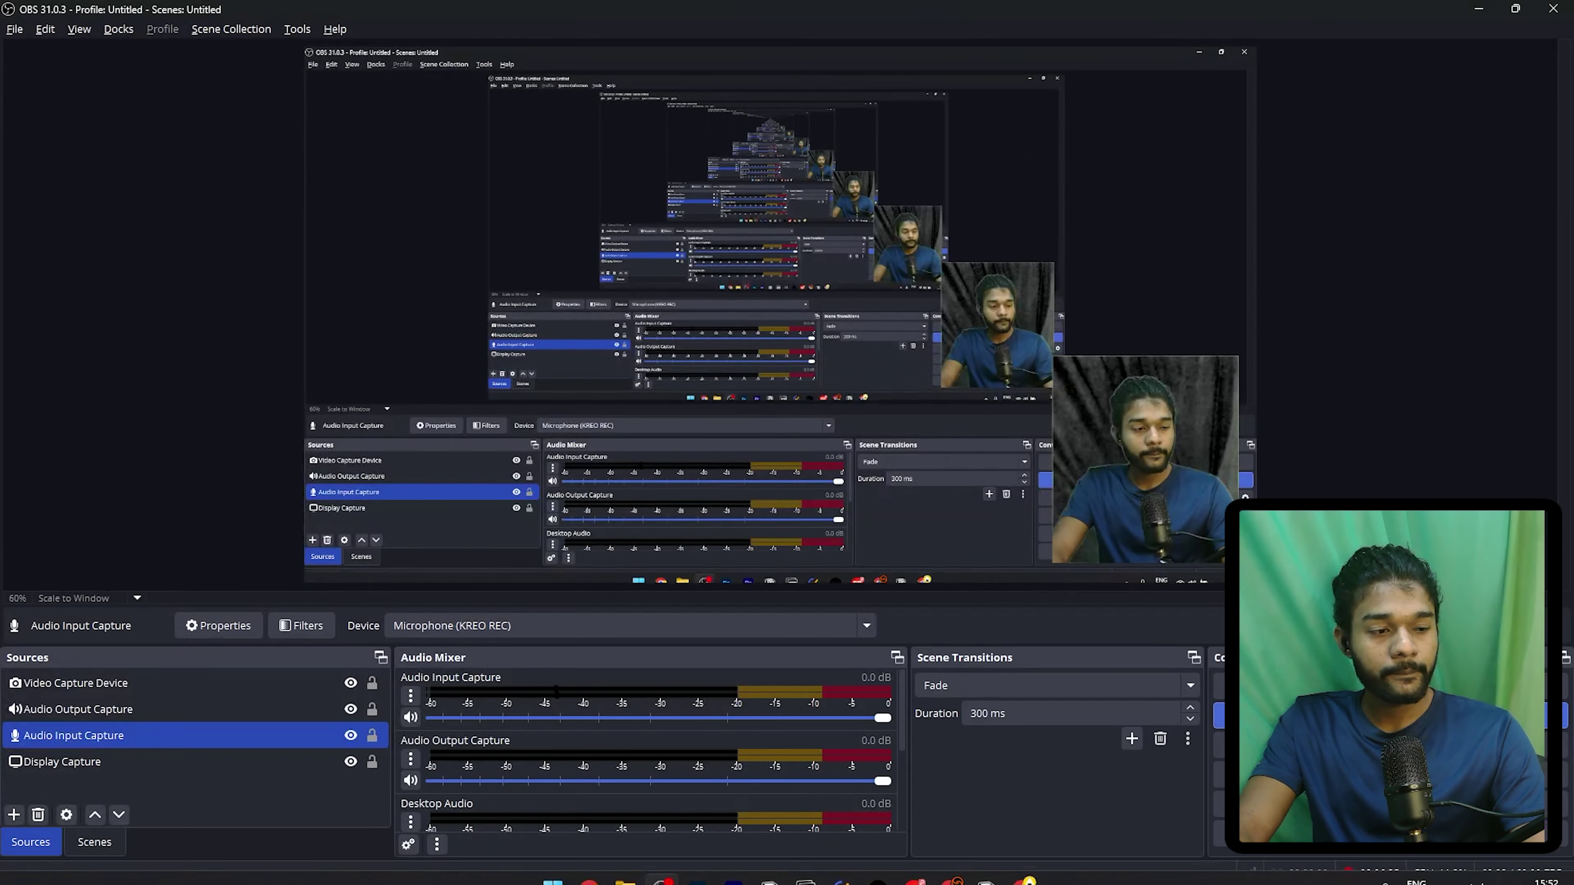